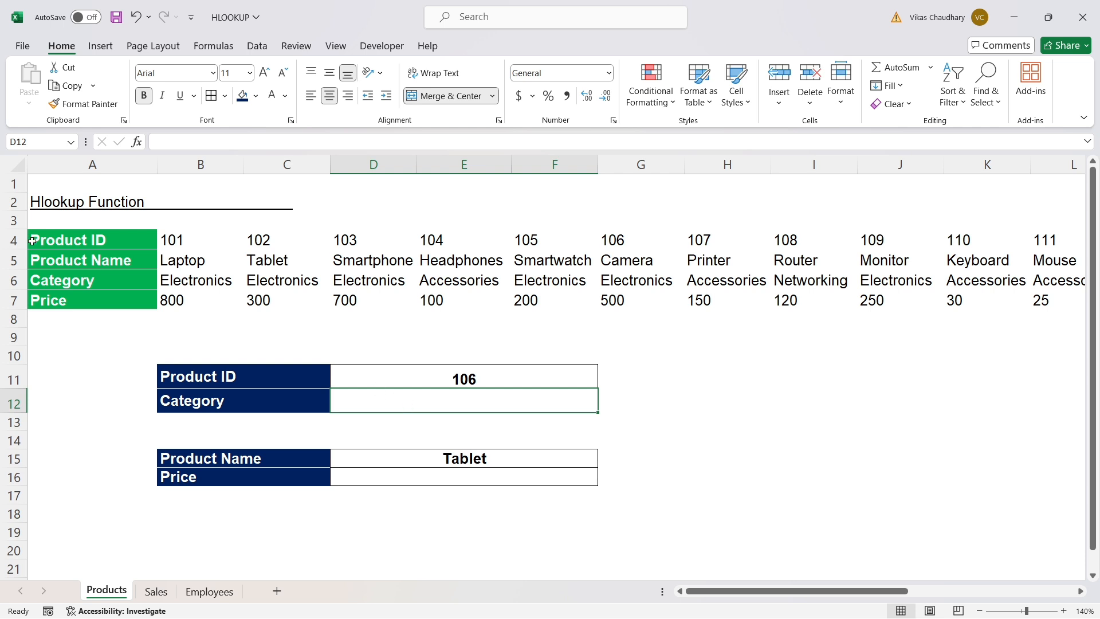
# Examine the product table's row headers and data in rows 4 to 7, and the Product ID and Category lookup cells below
pyautogui.moveTo(65, 186); pyautogui.dragTo(372, 187)
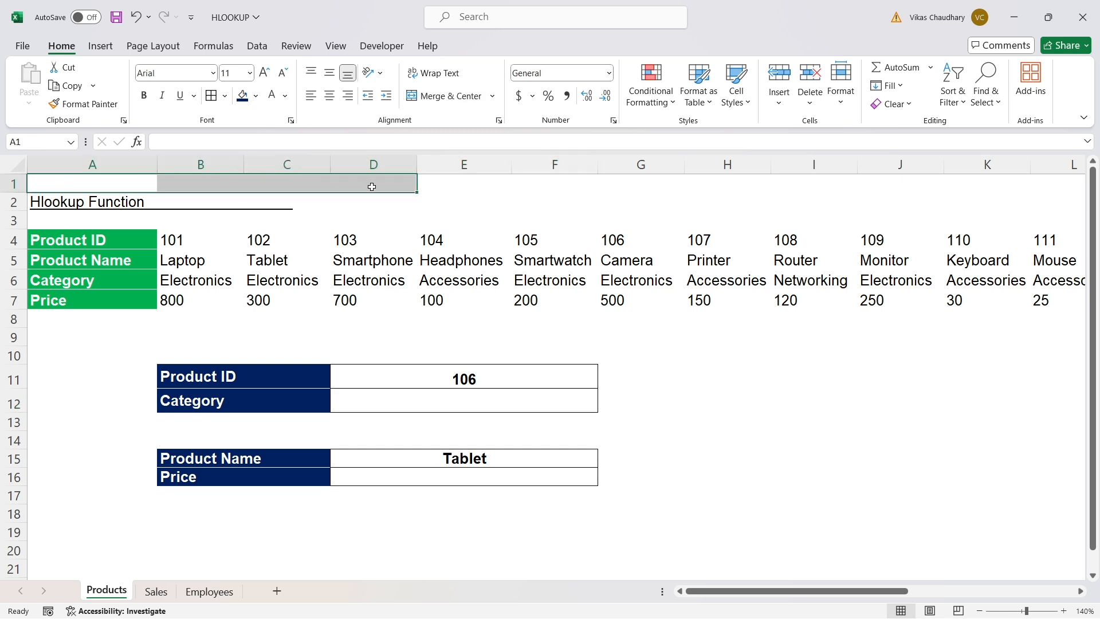
pyautogui.moveTo(96, 239); pyautogui.dragTo(108, 295)
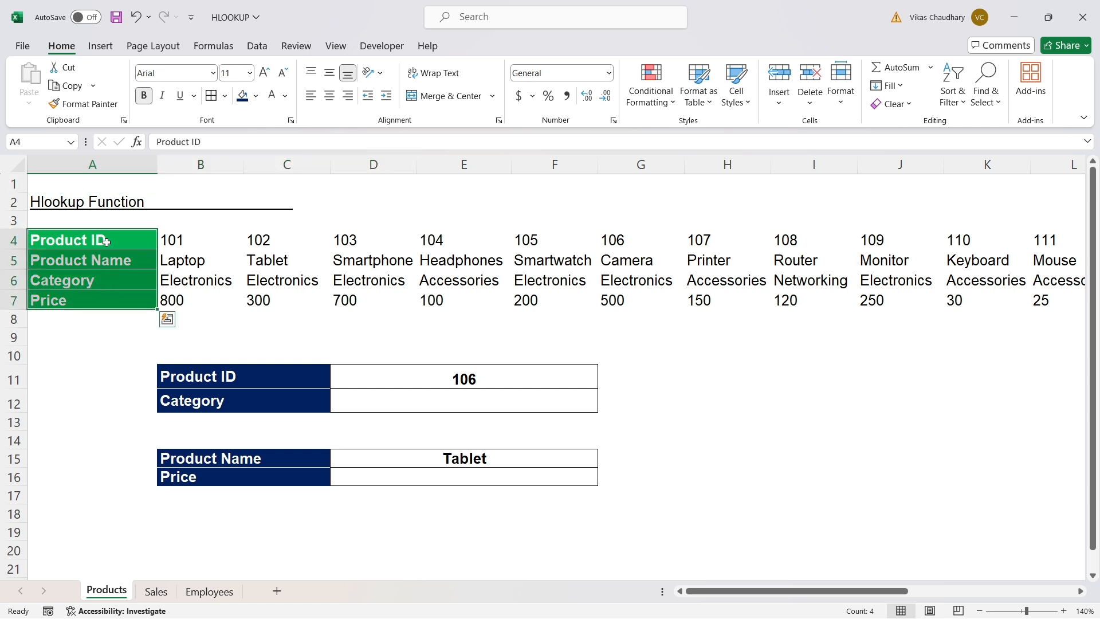
pyautogui.moveTo(106, 242); pyautogui.dragTo(112, 299)
pyautogui.click(99, 188)
pyautogui.moveTo(99, 187); pyautogui.dragTo(360, 168)
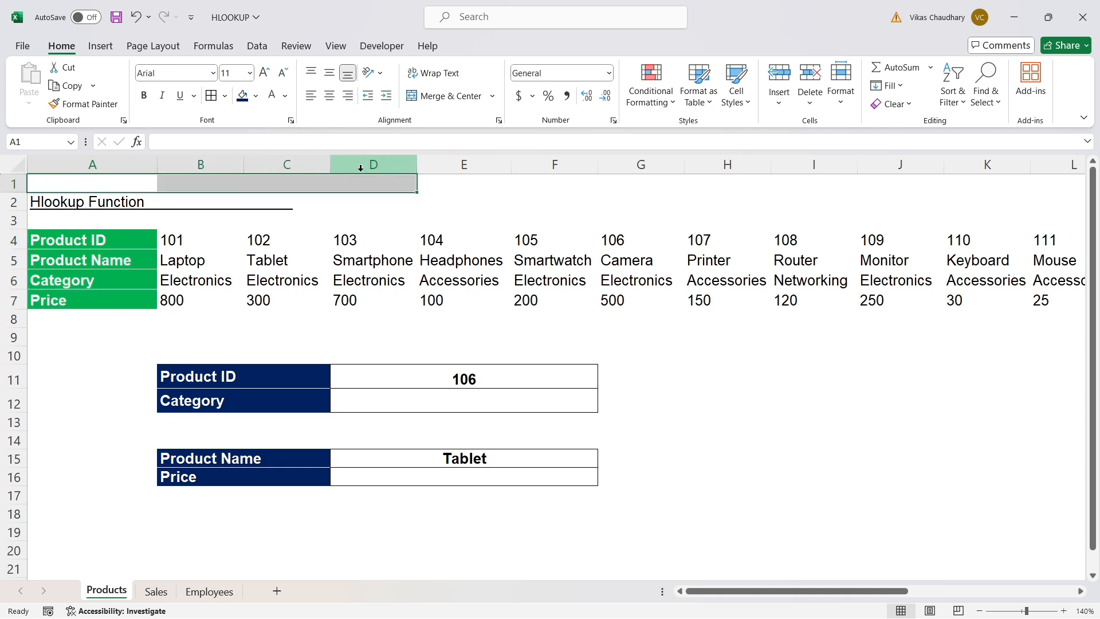
pyautogui.moveTo(142, 240); pyautogui.dragTo(138, 294)
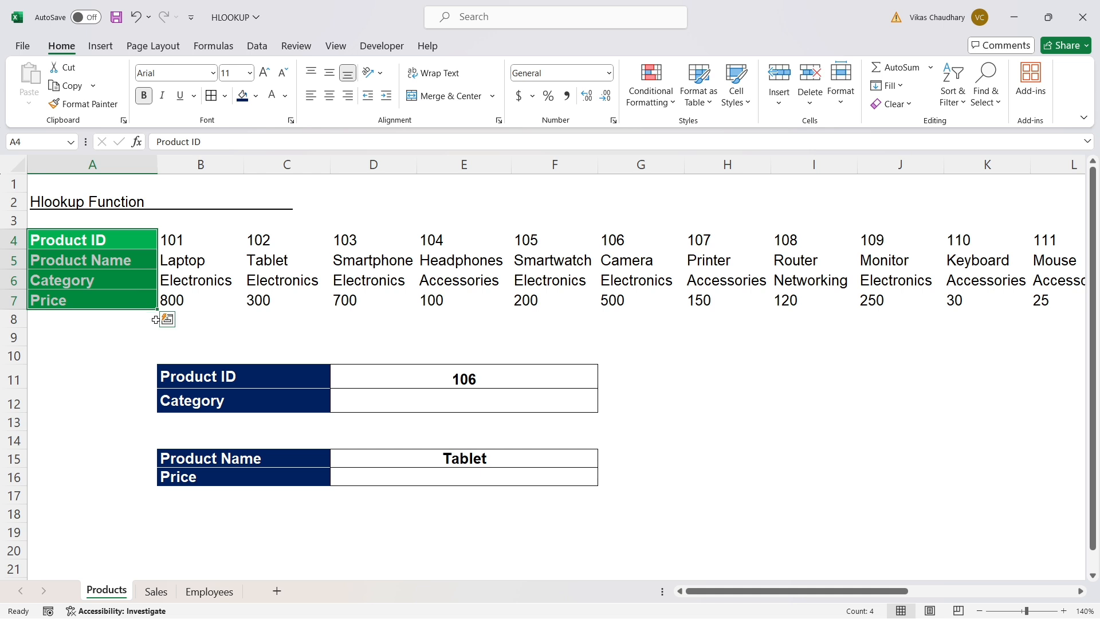
pyautogui.moveTo(265, 374); pyautogui.dragTo(267, 383)
pyautogui.click(268, 400)
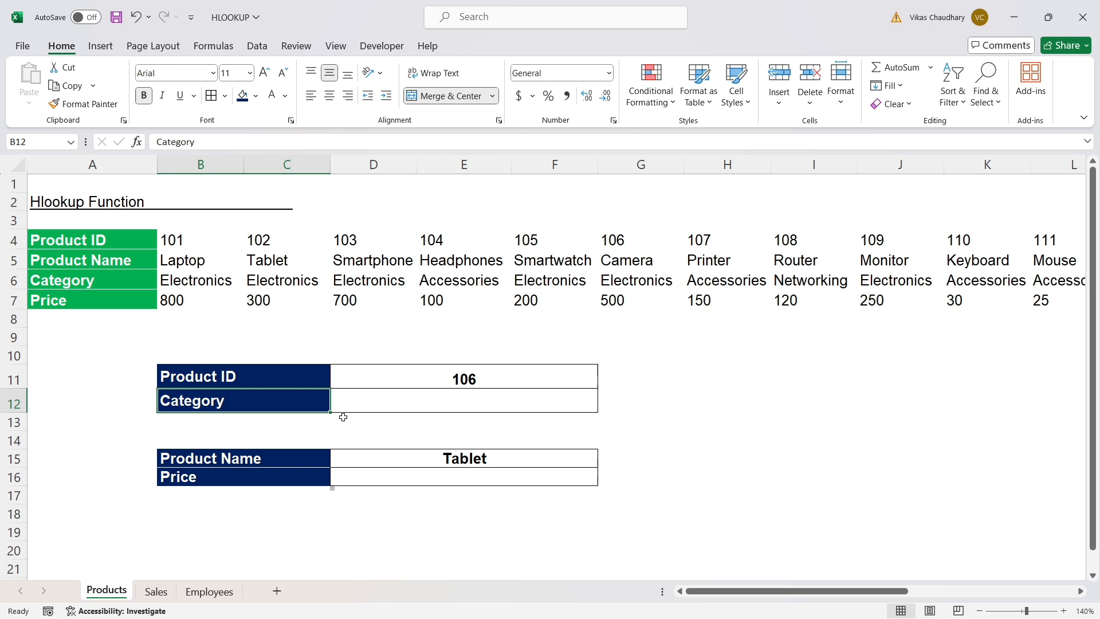
pyautogui.click(446, 376)
pyautogui.click(434, 398)
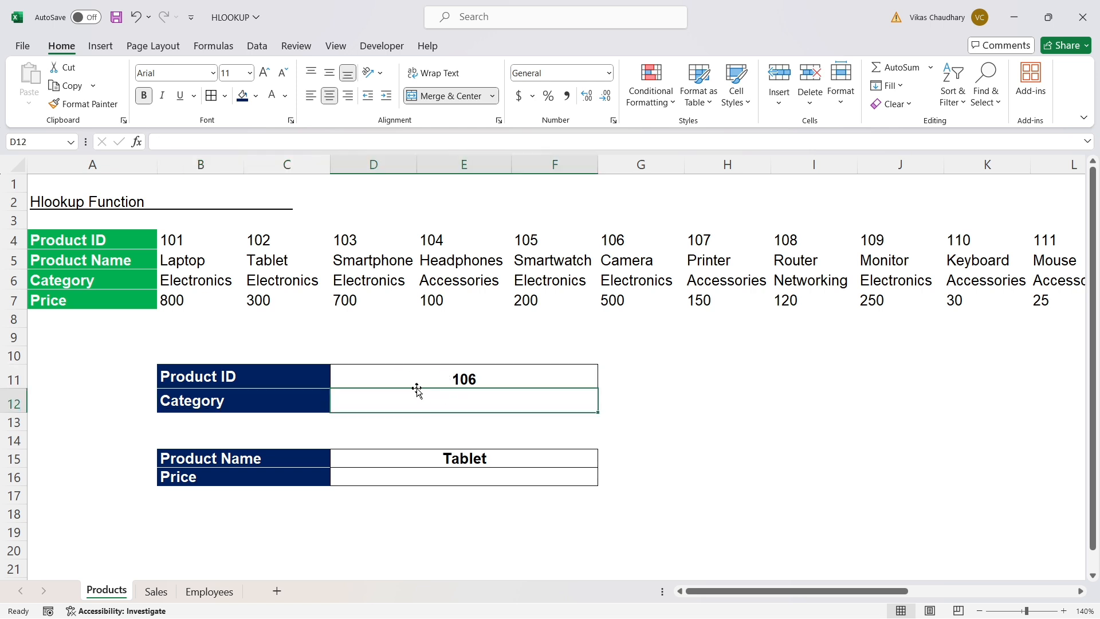
pyautogui.moveTo(101, 238); pyautogui.dragTo(742, 272)
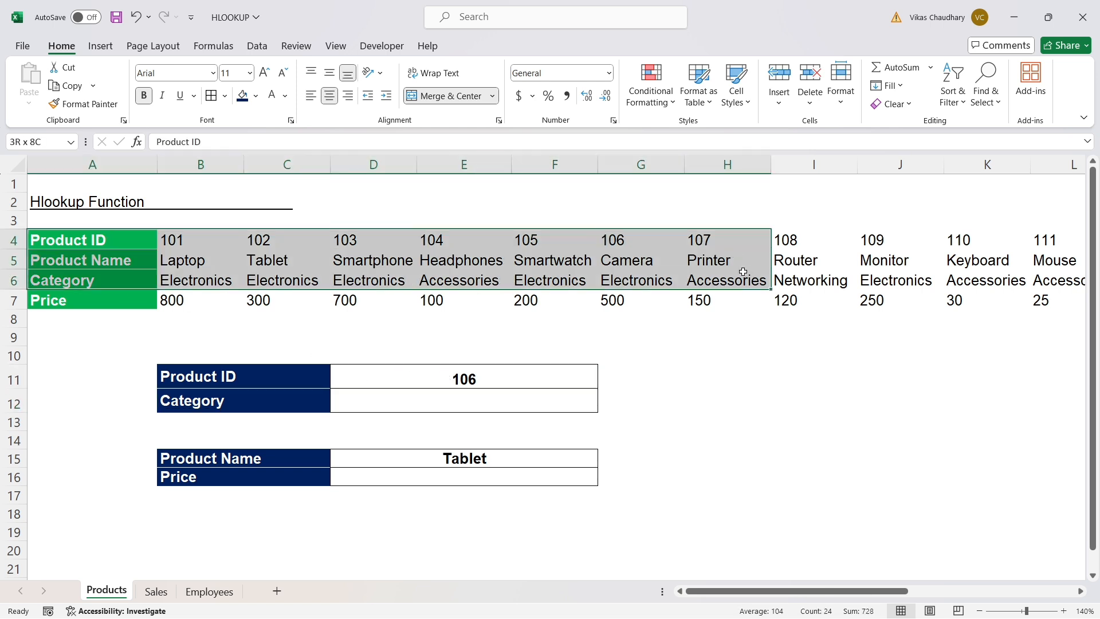
pyautogui.click(445, 418)
# Enter =HLOOKUP(D11,B4:U7,3,0) in cell D12 to look up the category for the Product ID with an exact match
pyautogui.click(439, 401)
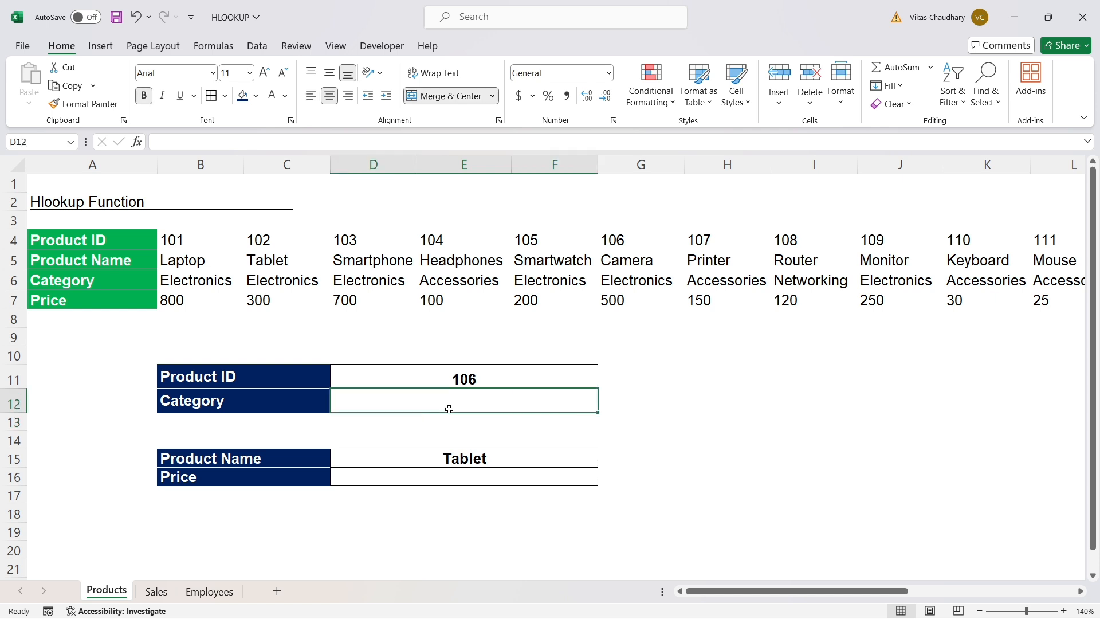
pyautogui.write('=hl')
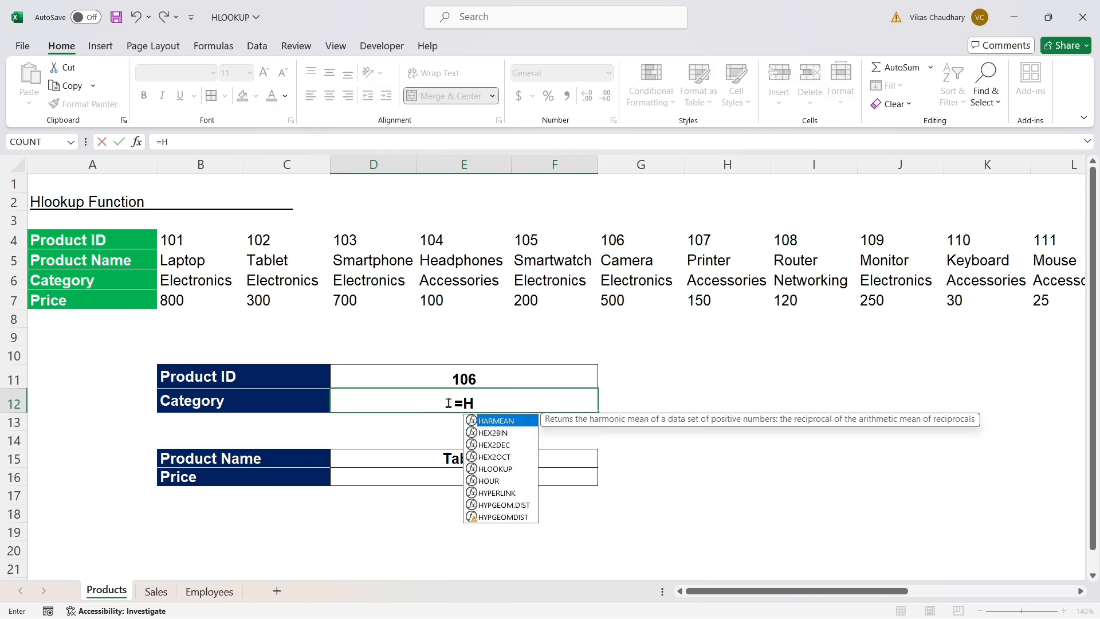
pyautogui.press('Tab')
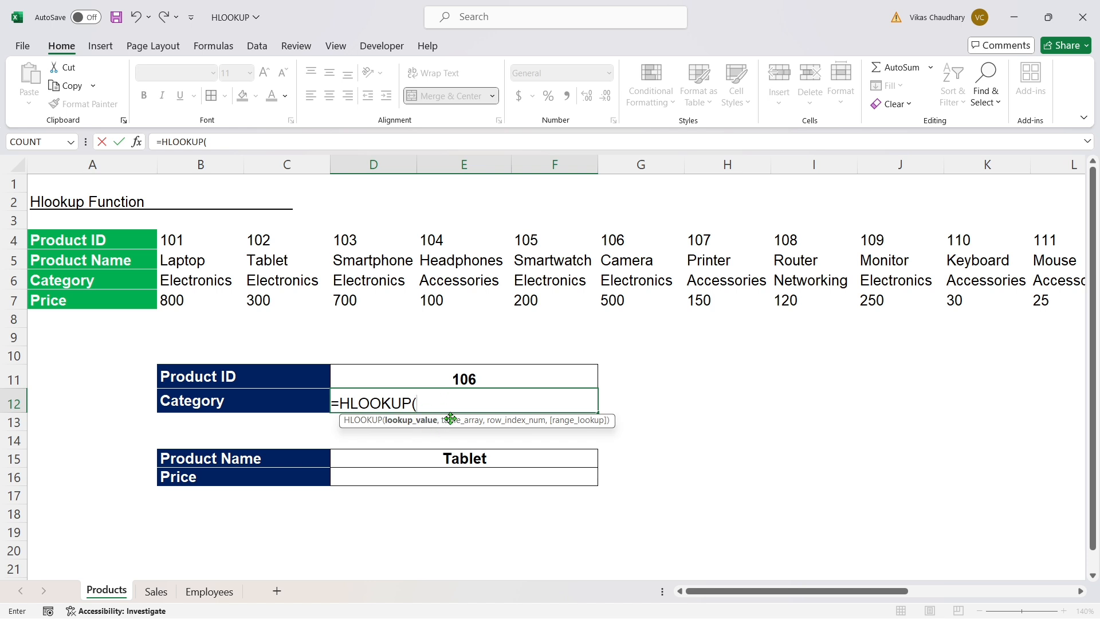
pyautogui.click(466, 377)
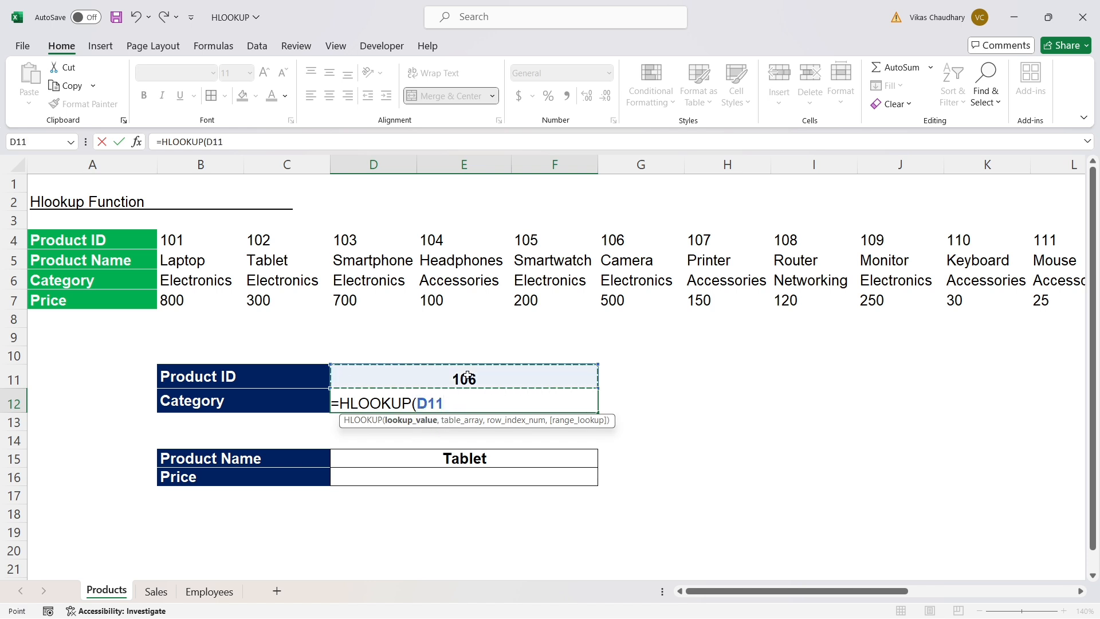
pyautogui.write(',')
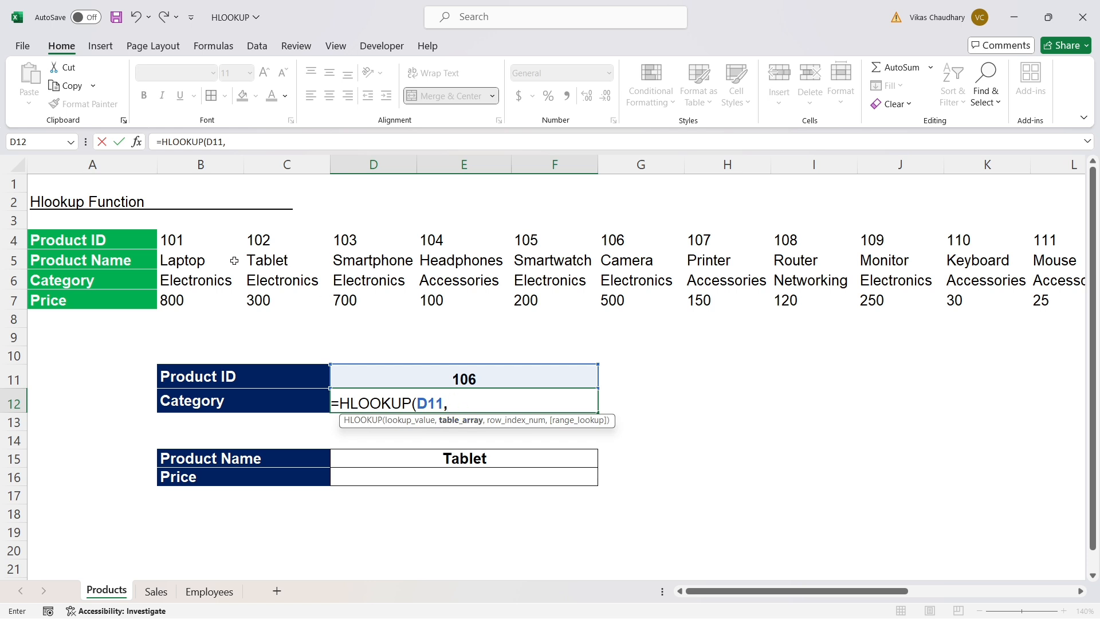
pyautogui.moveTo(205, 244); pyautogui.dragTo(198, 293)
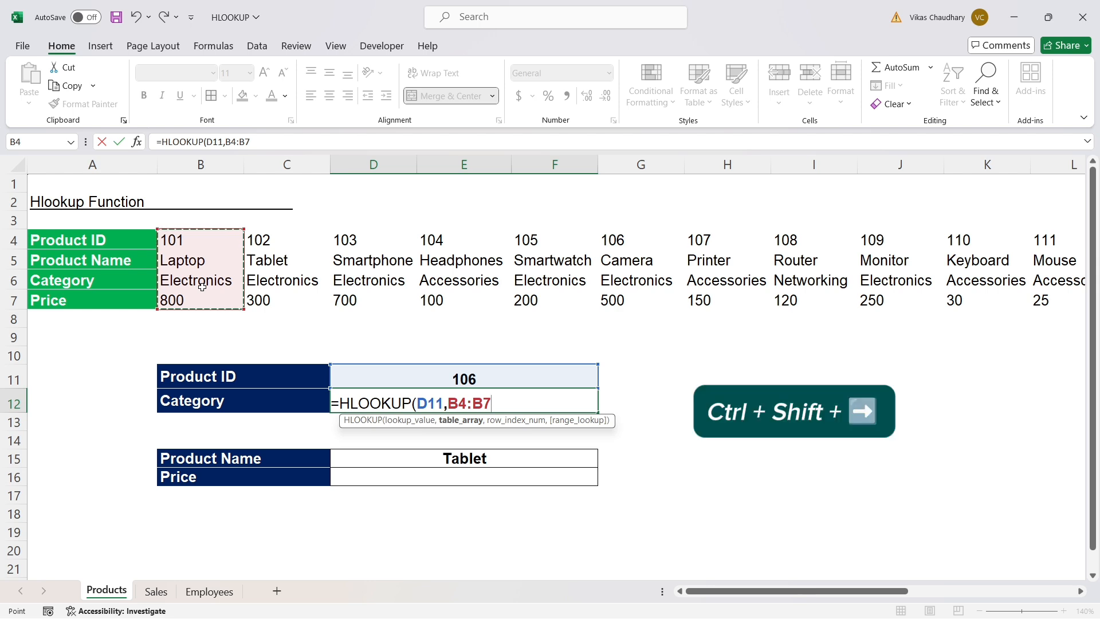
pyautogui.hotkey('ctrl', 'shift', 'Right')
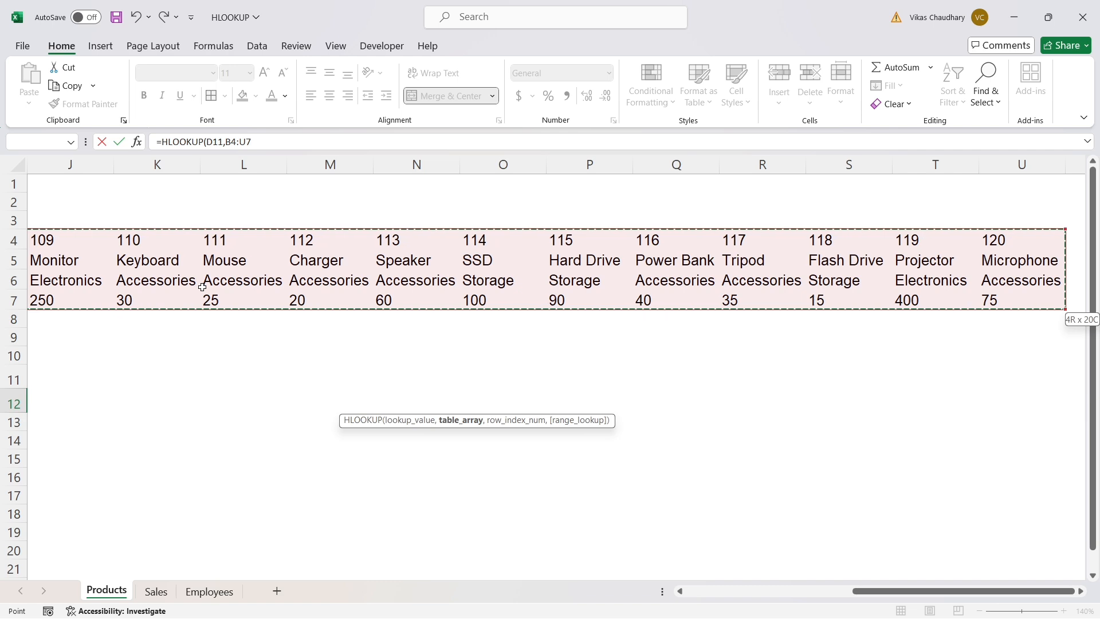
pyautogui.write(',')
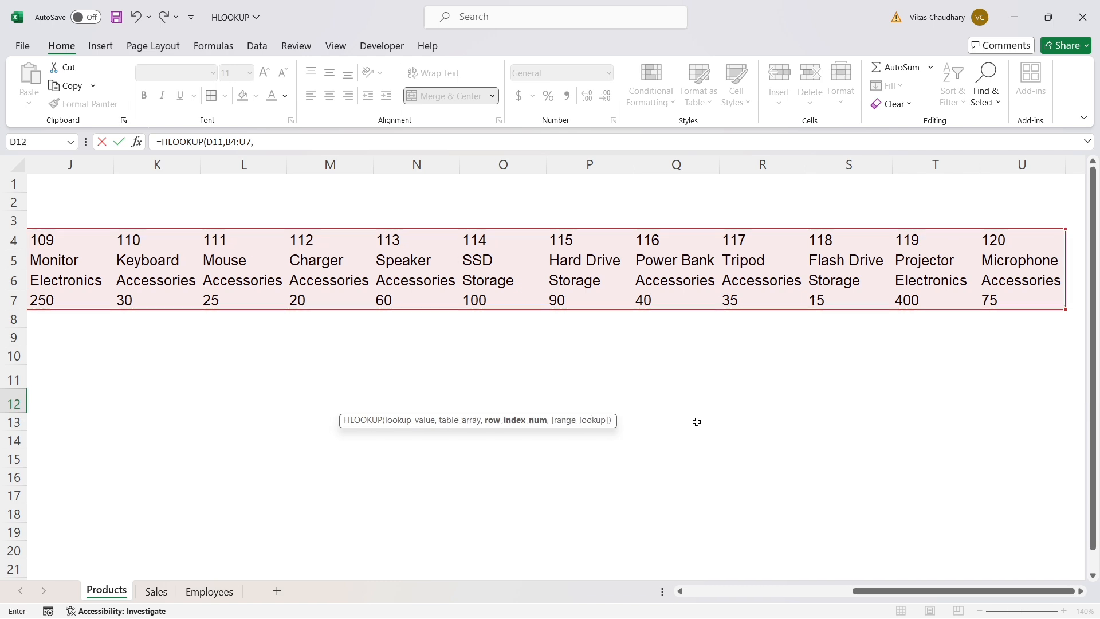
pyautogui.moveTo(877, 591); pyautogui.dragTo(602, 596)
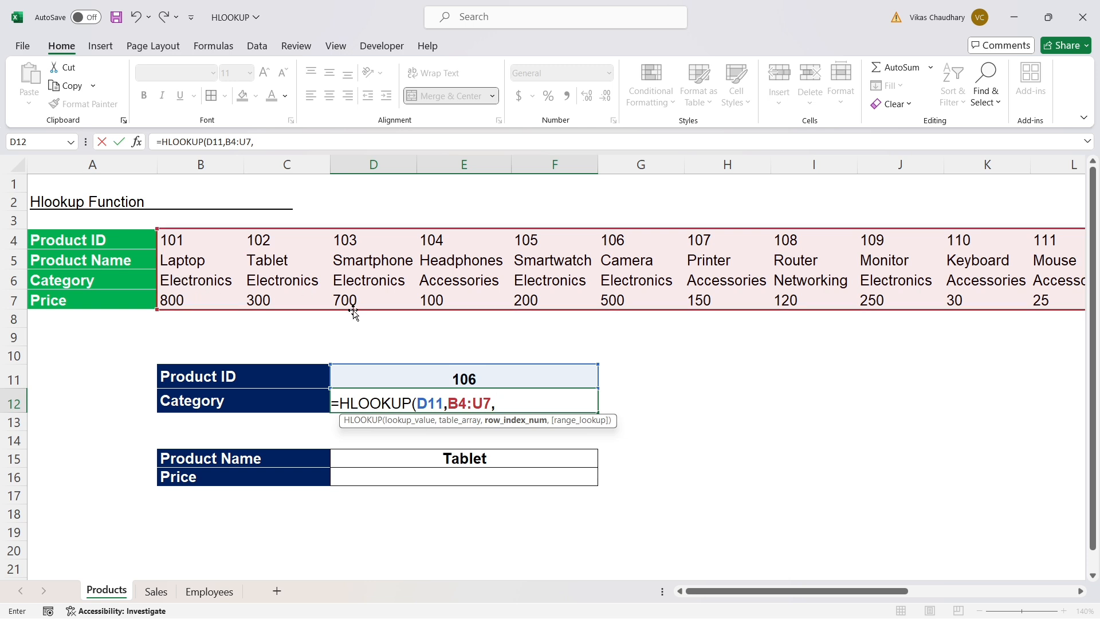
pyautogui.write('3,')
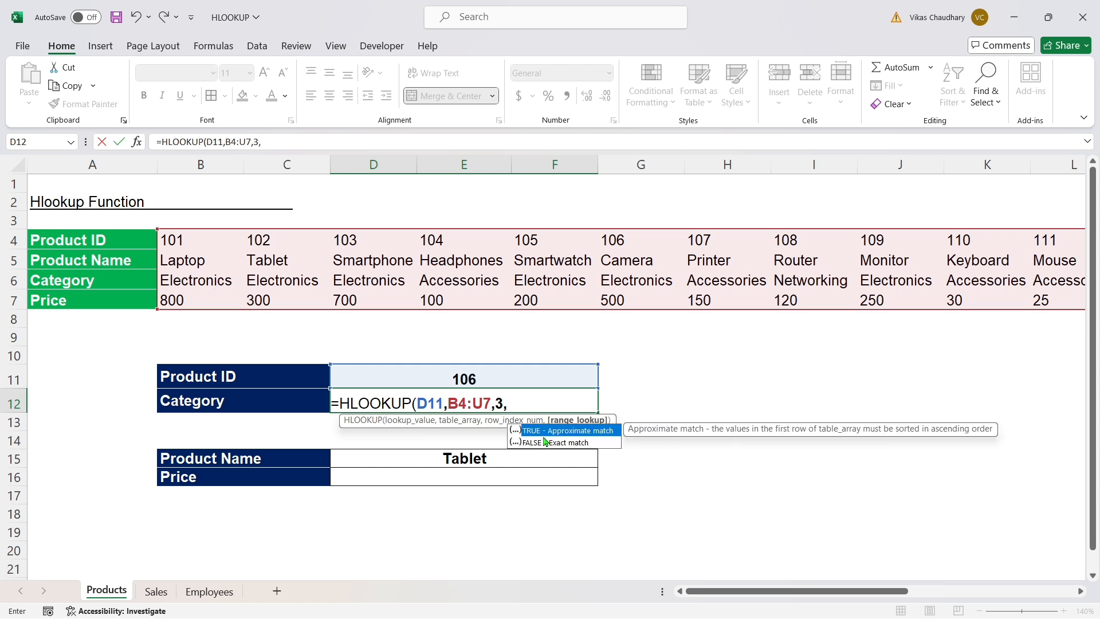
pyautogui.write('0)')
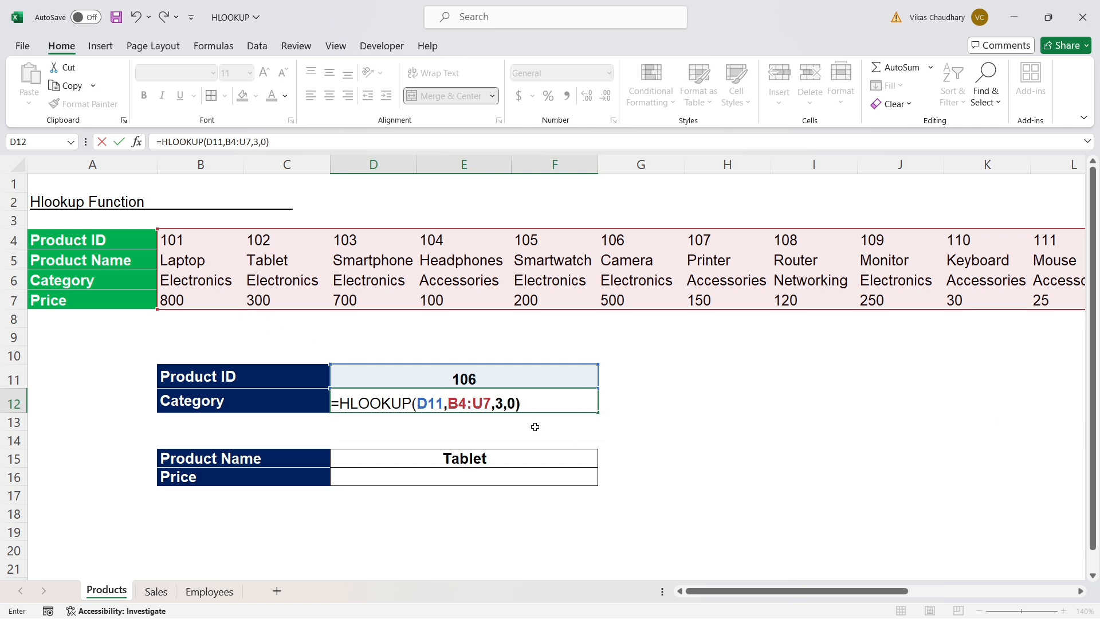
pyautogui.press('Return')
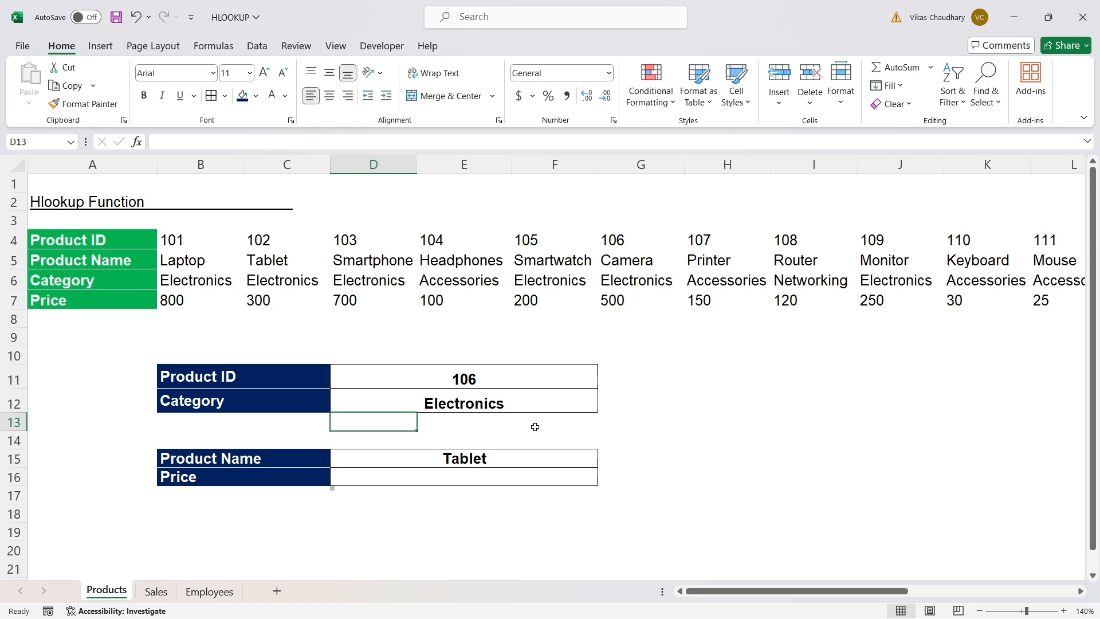
# Test the Category lookup against the product table, setting the Product ID in D11 to 110
pyautogui.click(477, 378)
pyautogui.click(464, 408)
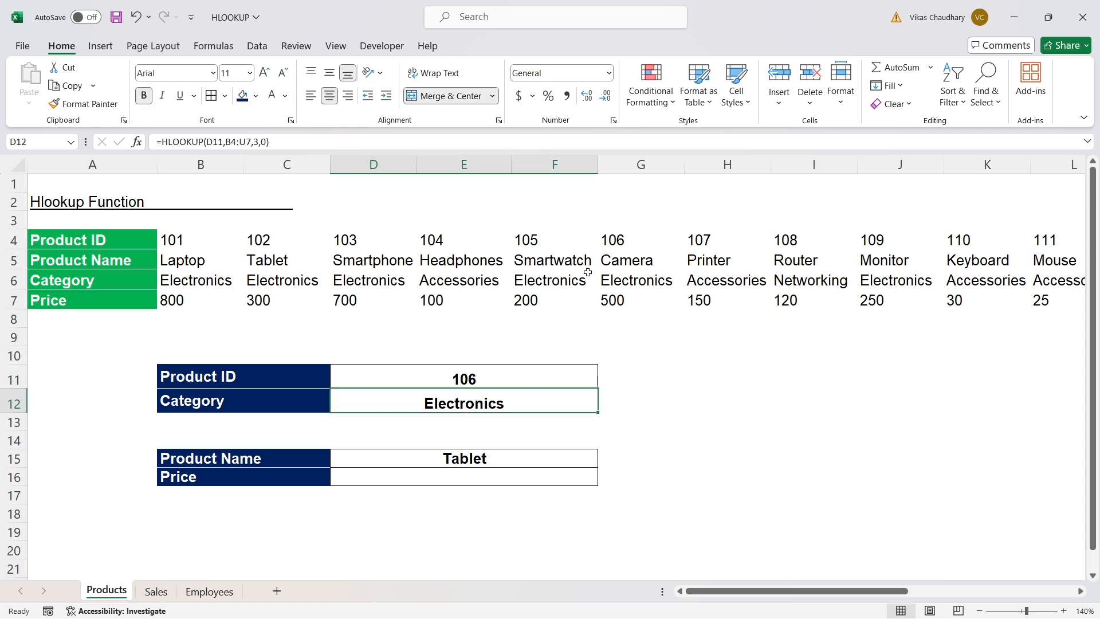
pyautogui.click(626, 240)
pyautogui.click(633, 281)
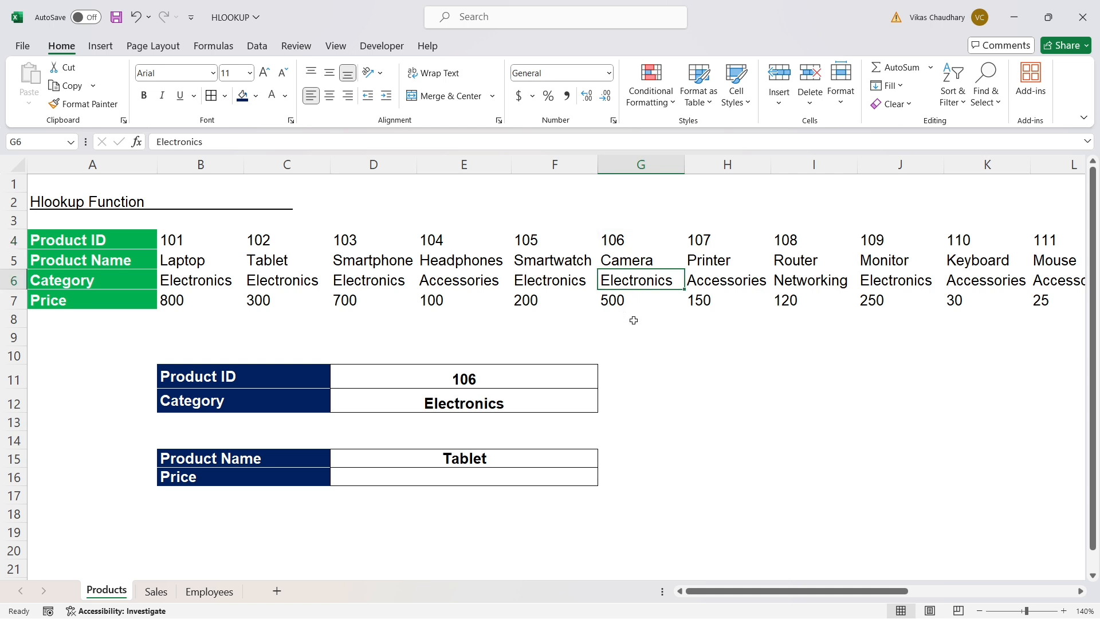
pyautogui.click(513, 377)
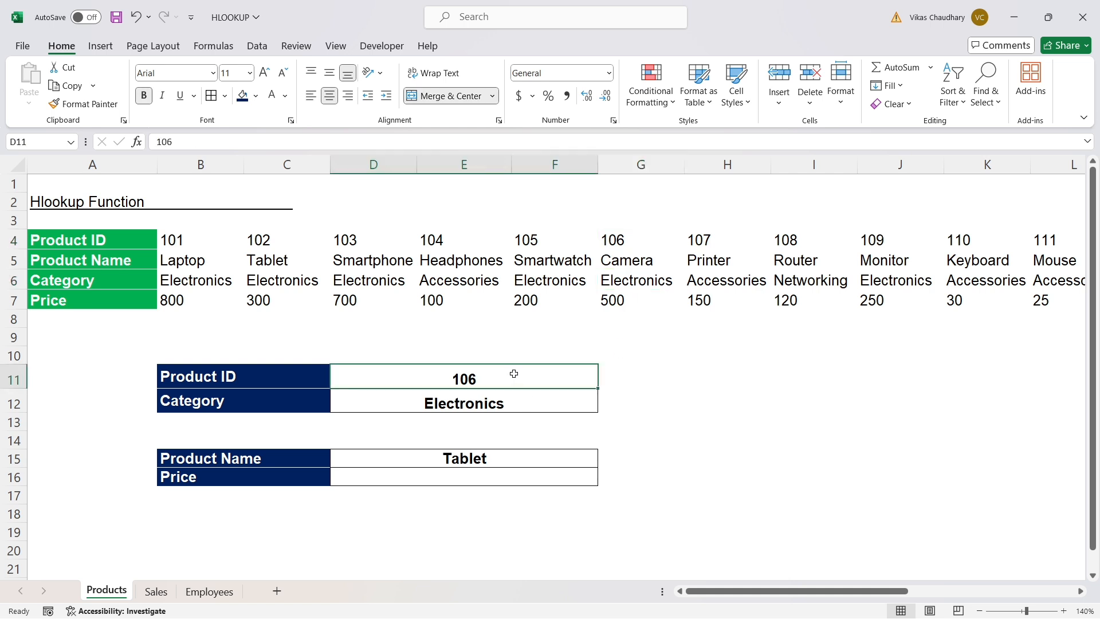
pyautogui.write('110')
pyautogui.press('Return')
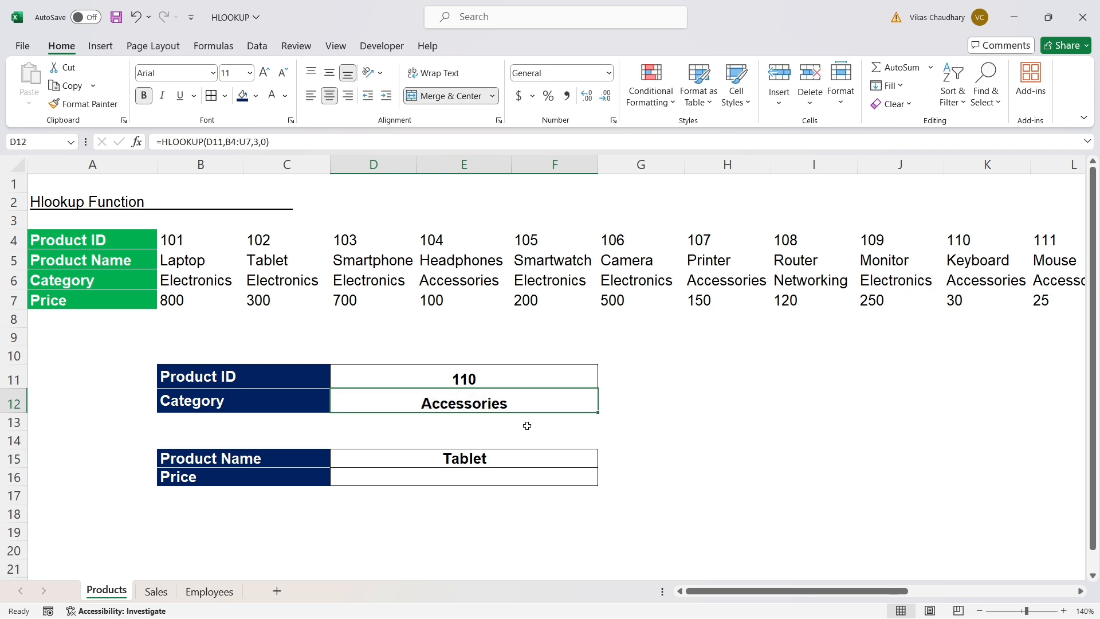
pyautogui.click(961, 239)
pyautogui.click(978, 282)
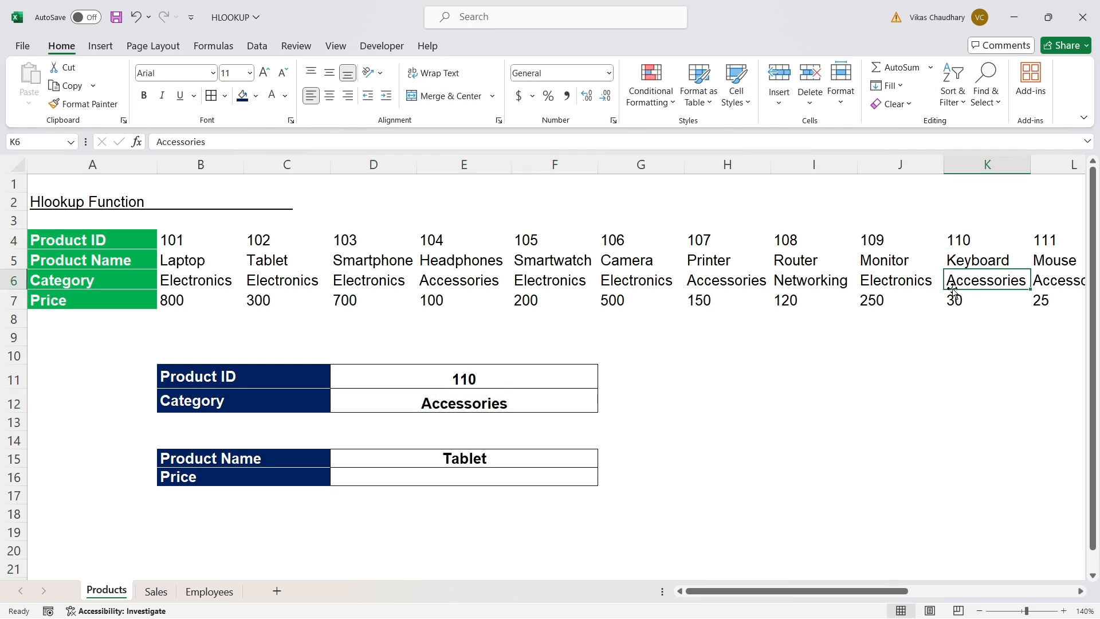
# Enter =HLOOKUP(D15,B5:U7,3,0) in cell D16 to look up the price for the Product Name with an exact match
pyautogui.click(484, 471)
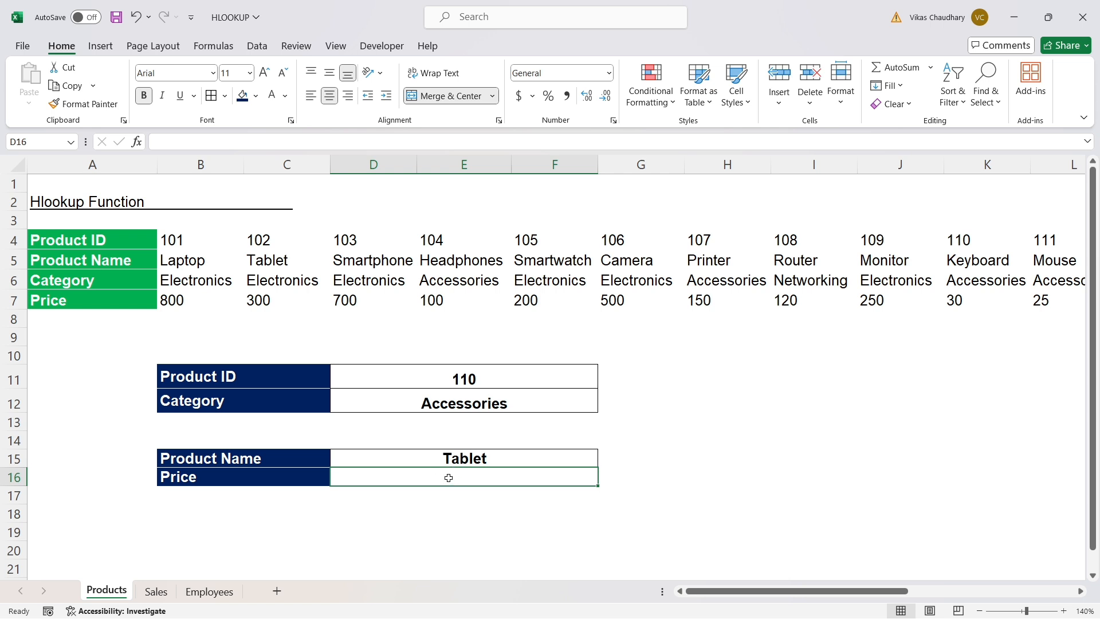
pyautogui.write('=HLOOKUP(')
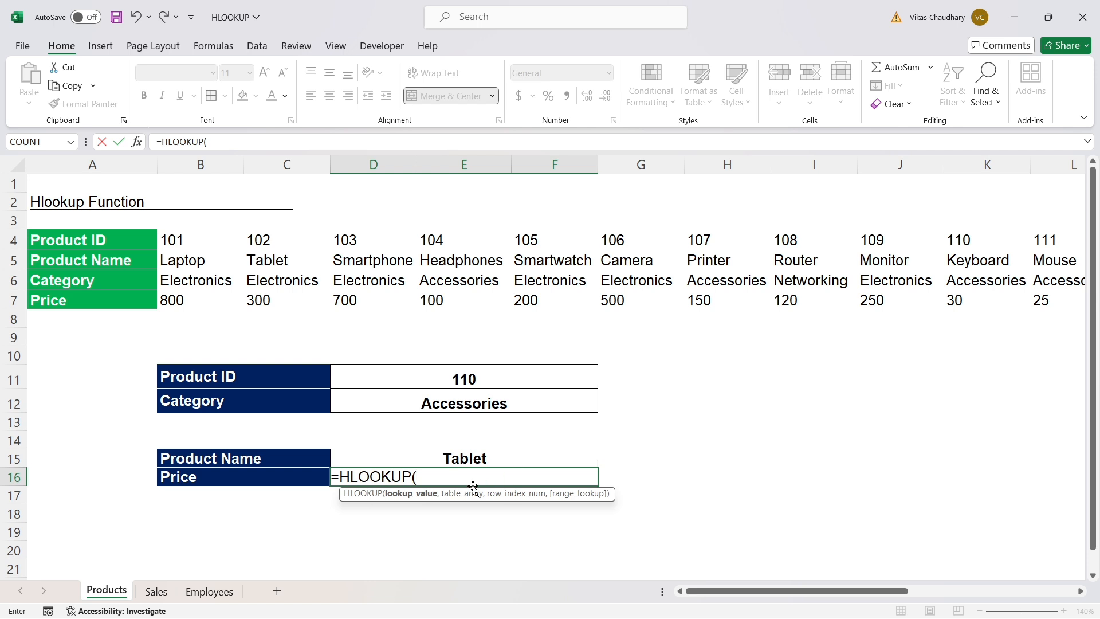
pyautogui.click(459, 458)
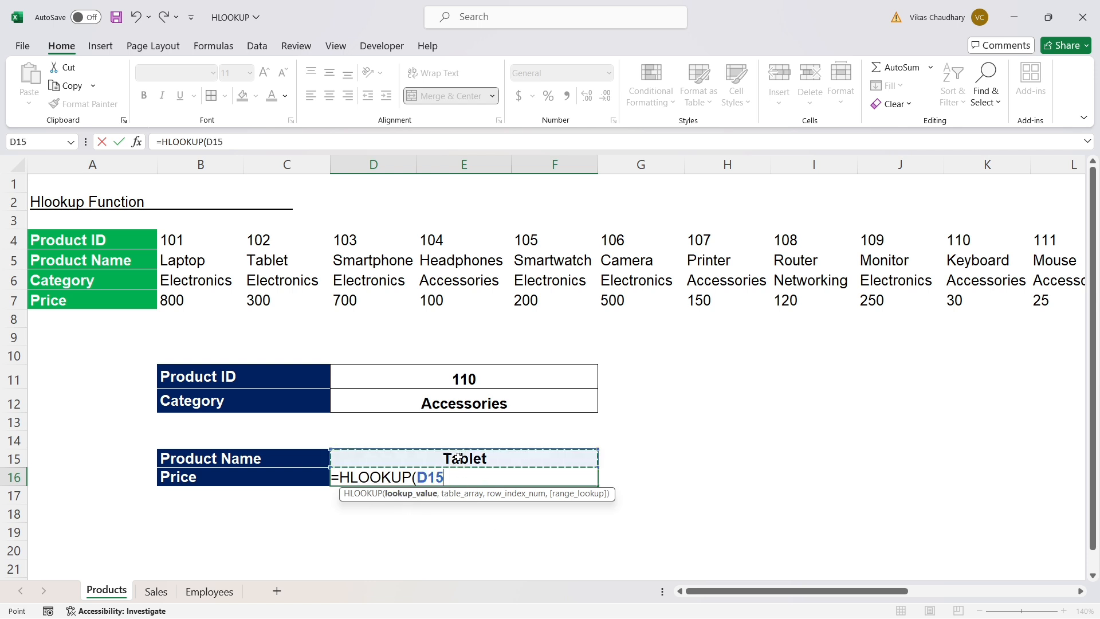
pyautogui.write(',')
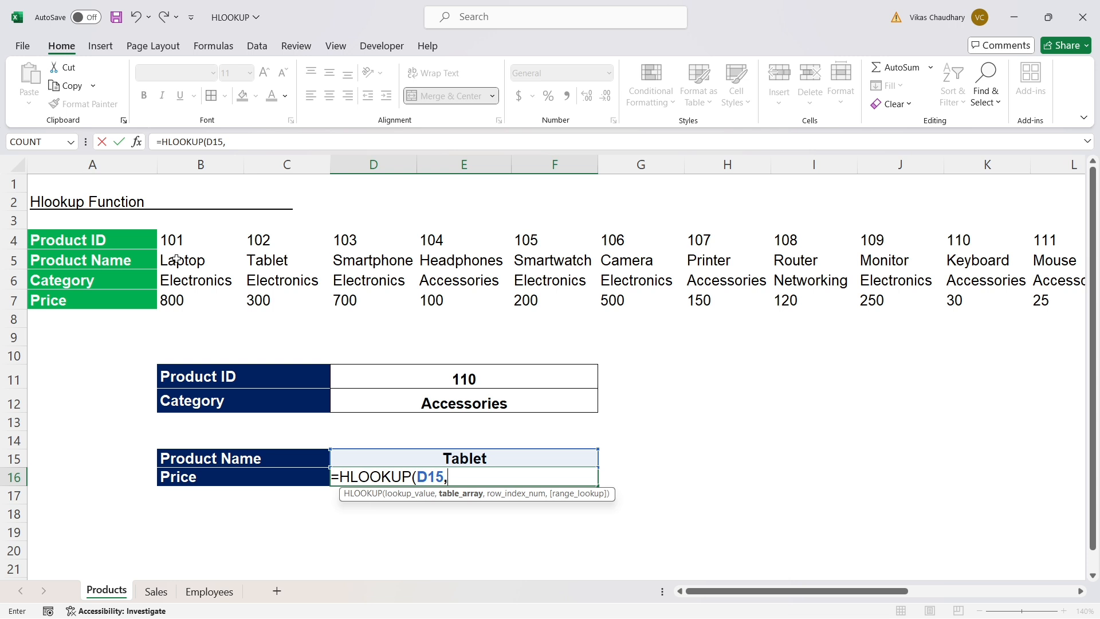
pyautogui.moveTo(176, 259); pyautogui.dragTo(170, 300)
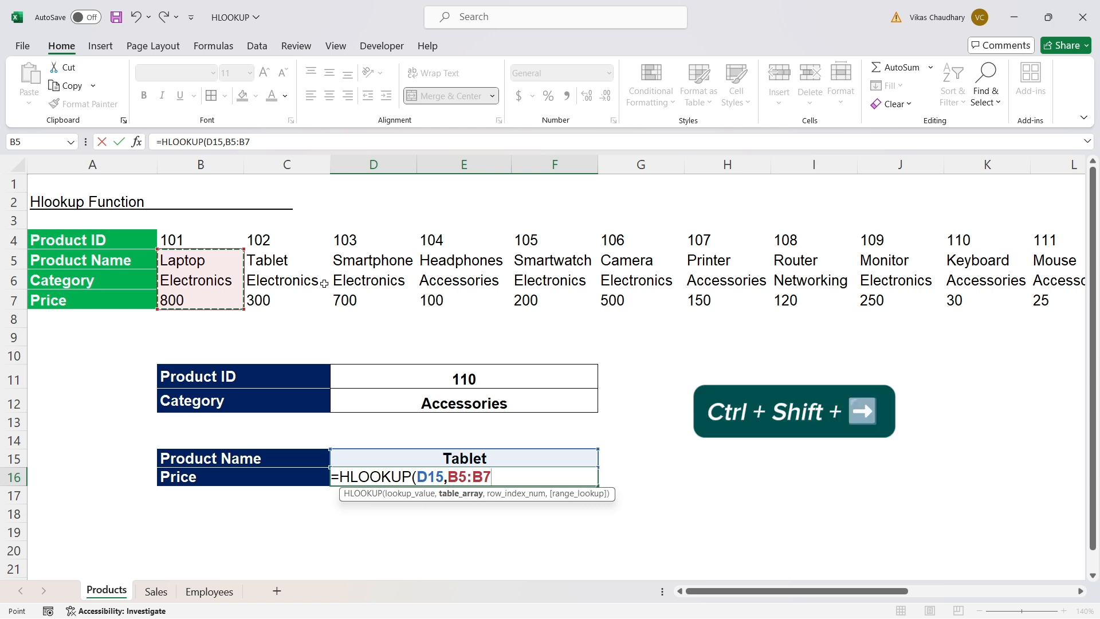
pyautogui.hotkey('ctrl', 'shift', 'Right')
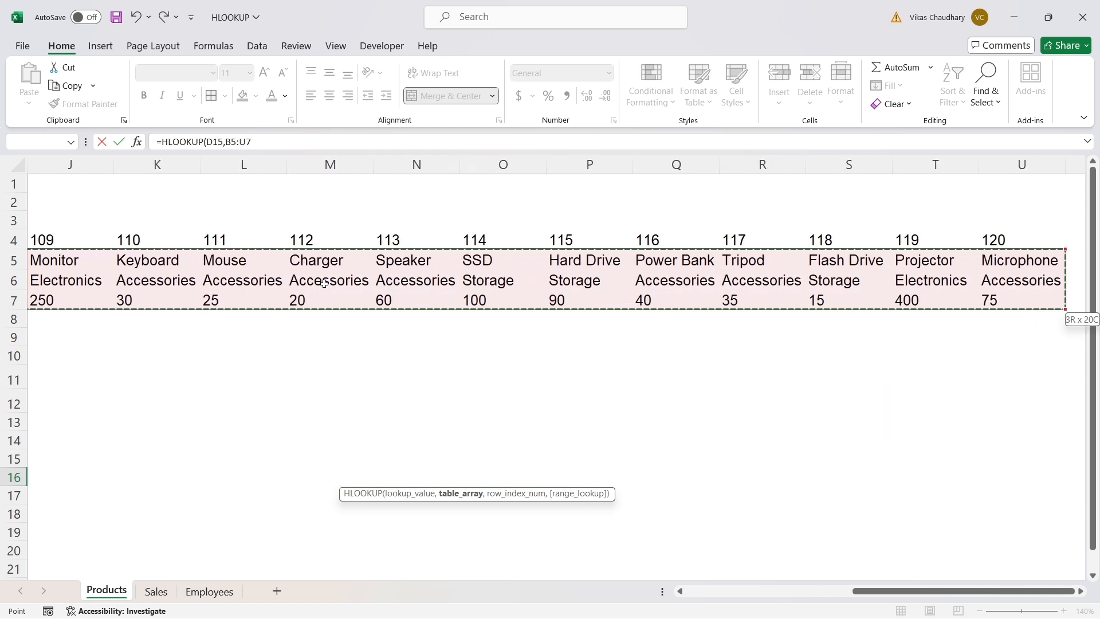
pyautogui.moveTo(948, 591); pyautogui.dragTo(781, 591)
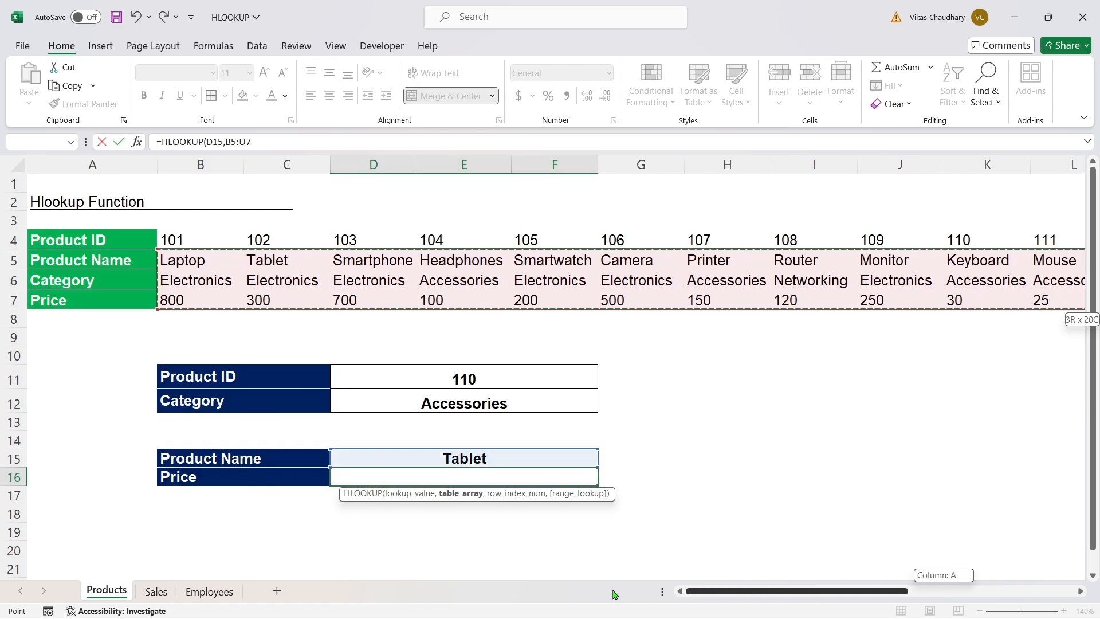
pyautogui.write(',')
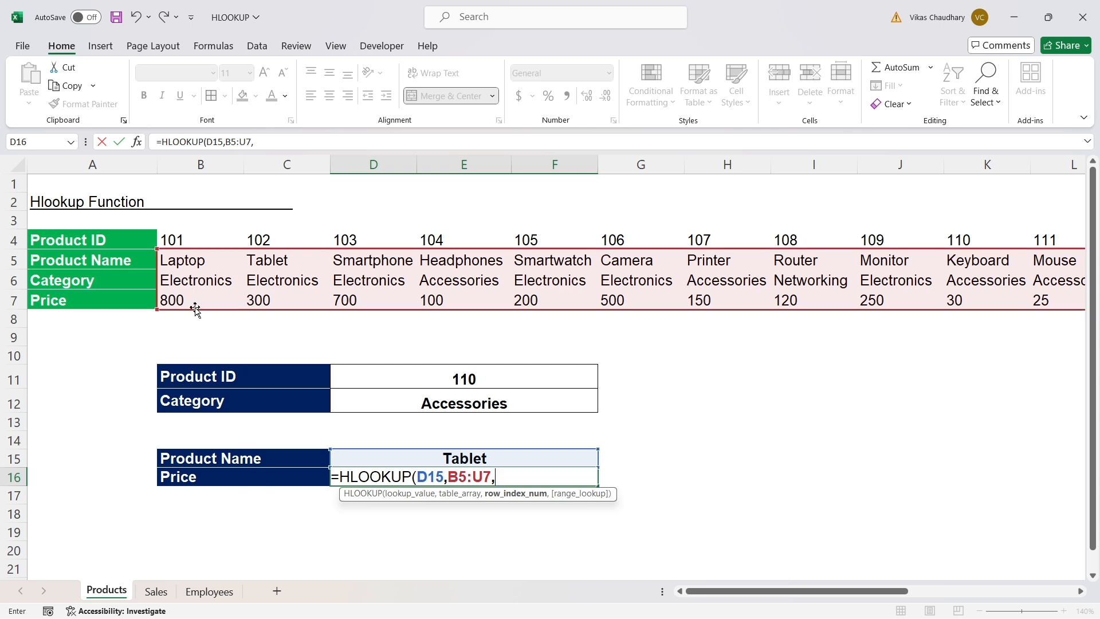
pyautogui.write('3')
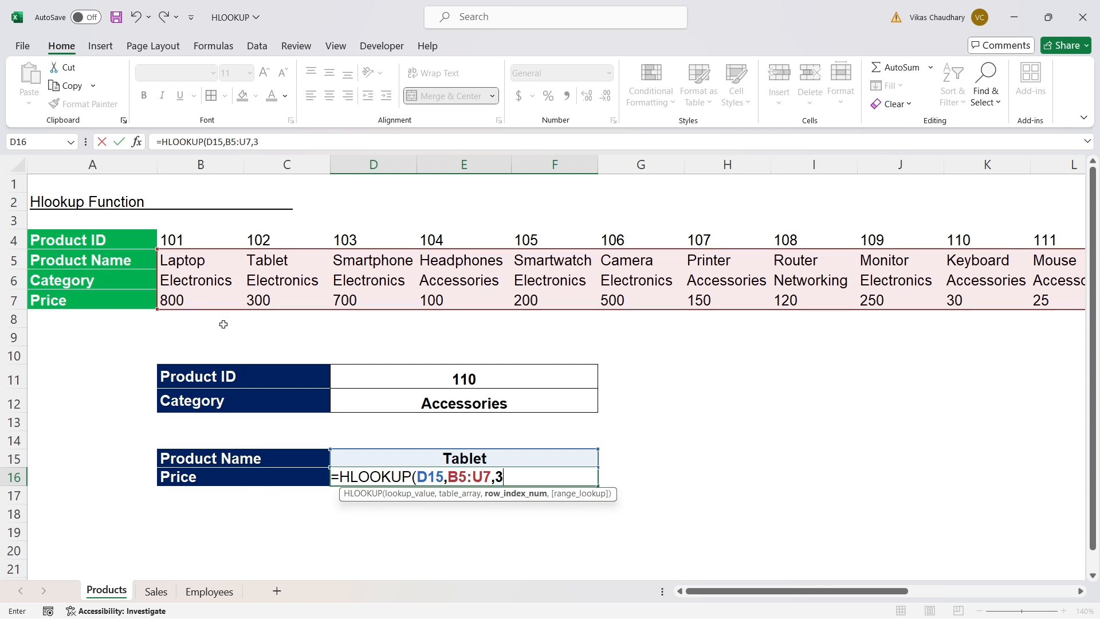
pyautogui.write(',')
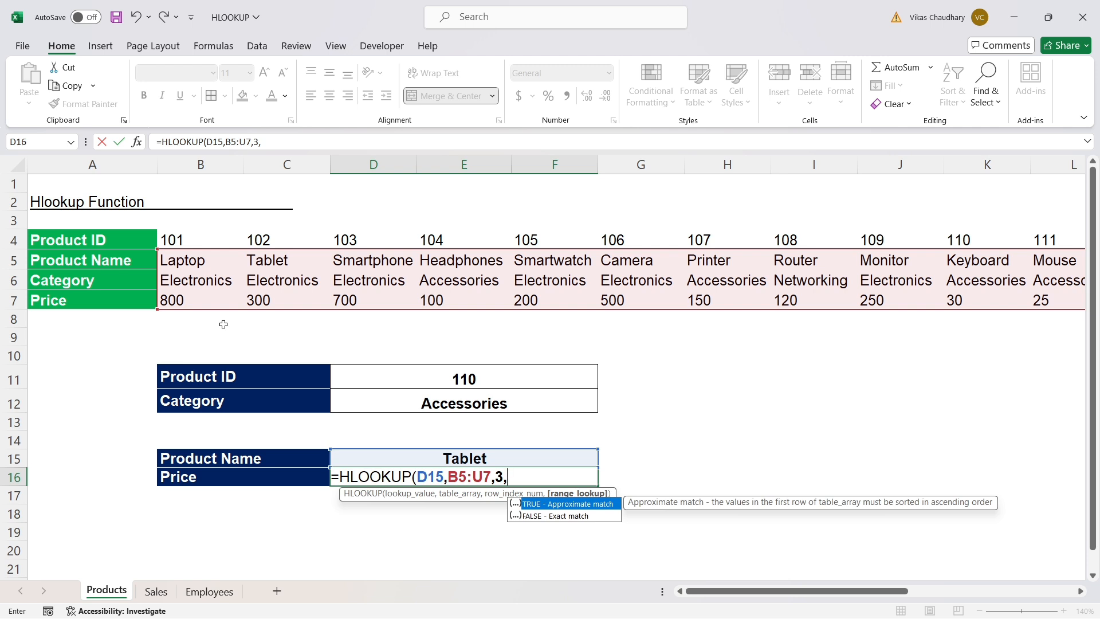
pyautogui.write('0)')
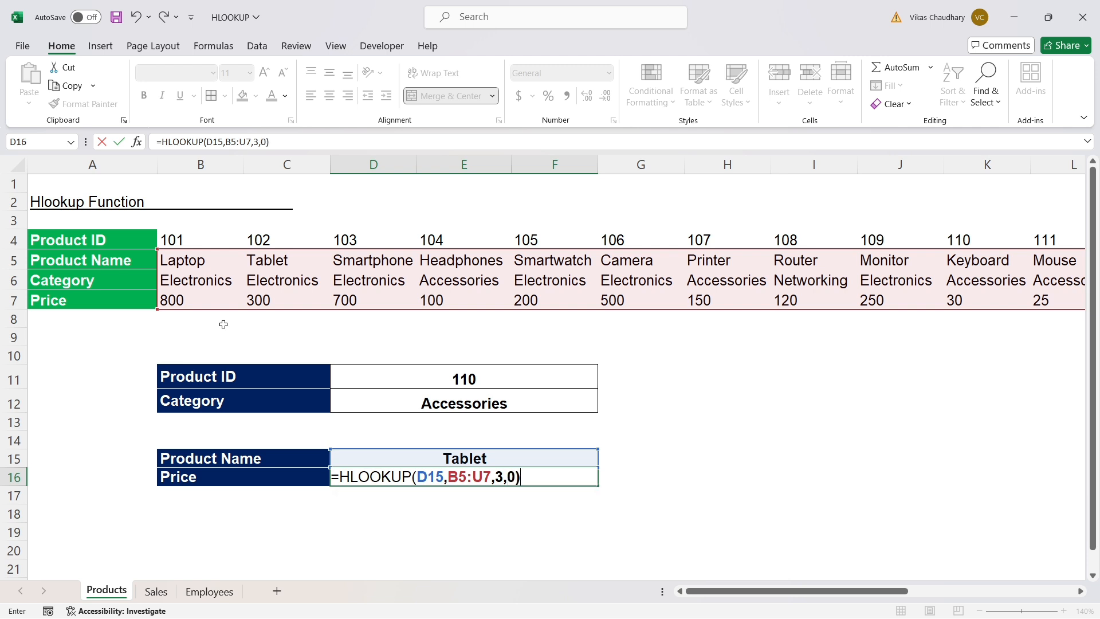
pyautogui.press('Return')
# Test the Price lookup against the product table, setting the Product Name in D15 to Printer
pyautogui.click(469, 487)
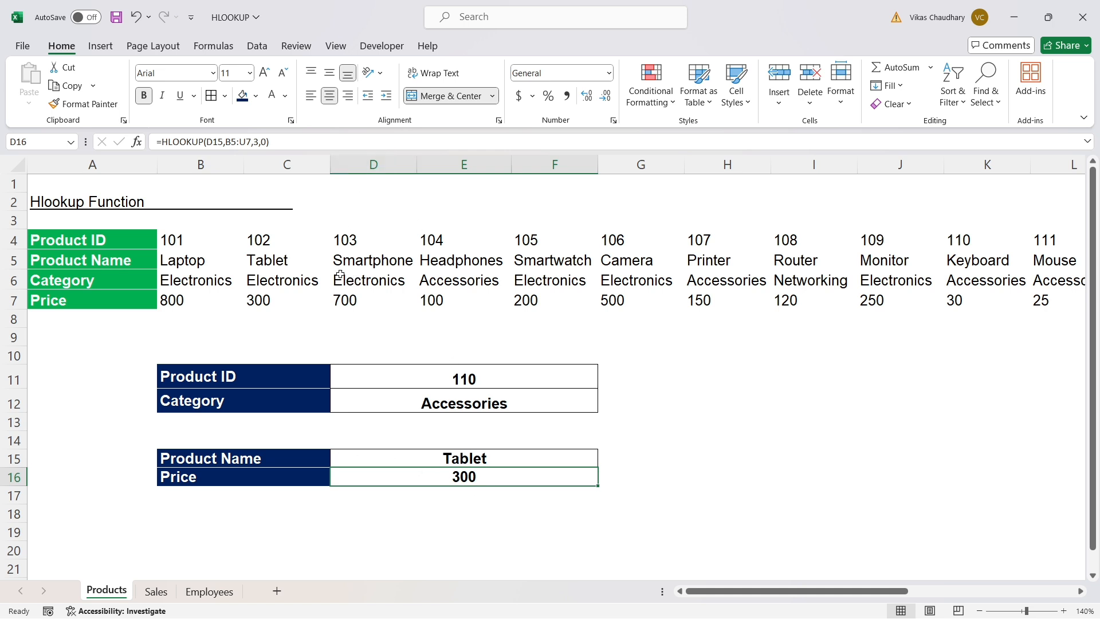
pyautogui.click(264, 262)
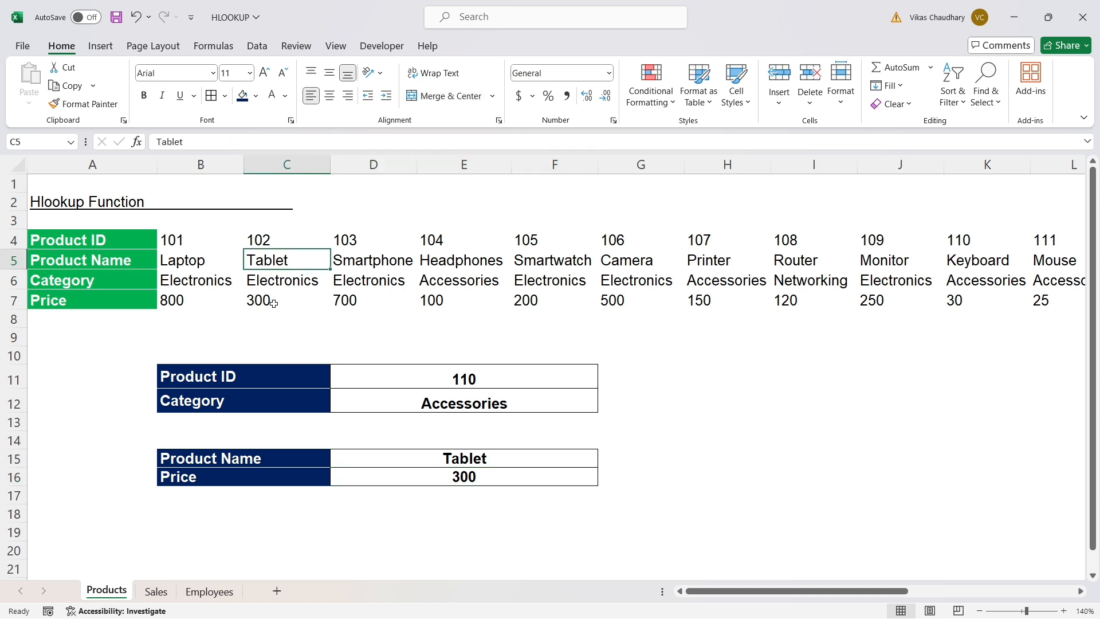
pyautogui.click(274, 302)
pyautogui.click(402, 494)
pyautogui.click(417, 462)
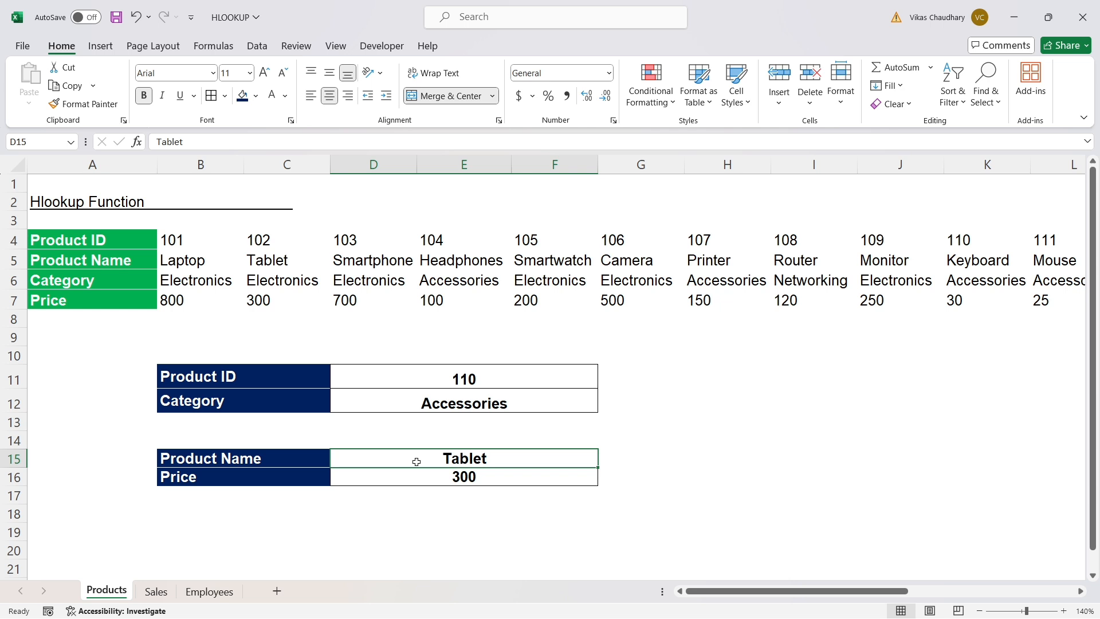
pyautogui.write('Printer')
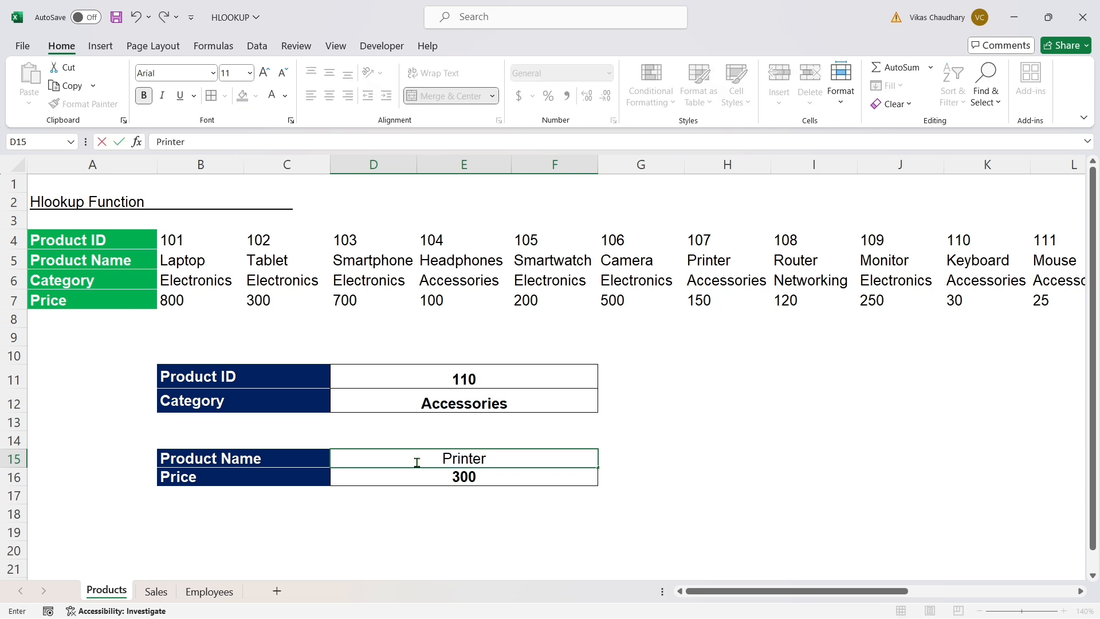
pyautogui.press('Return')
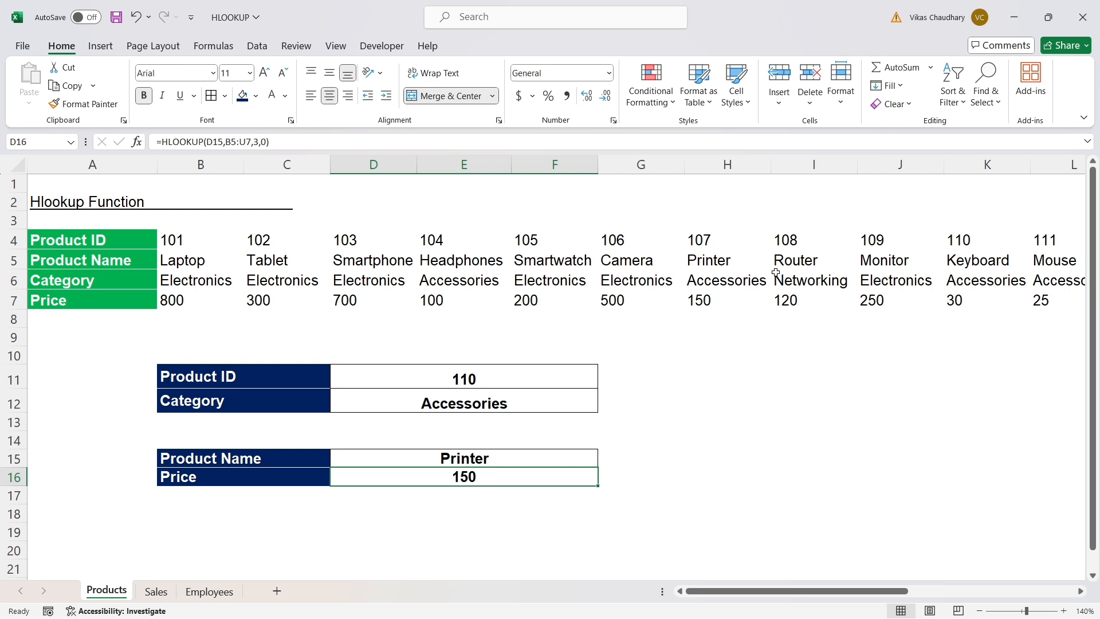
pyautogui.click(731, 259)
pyautogui.click(723, 296)
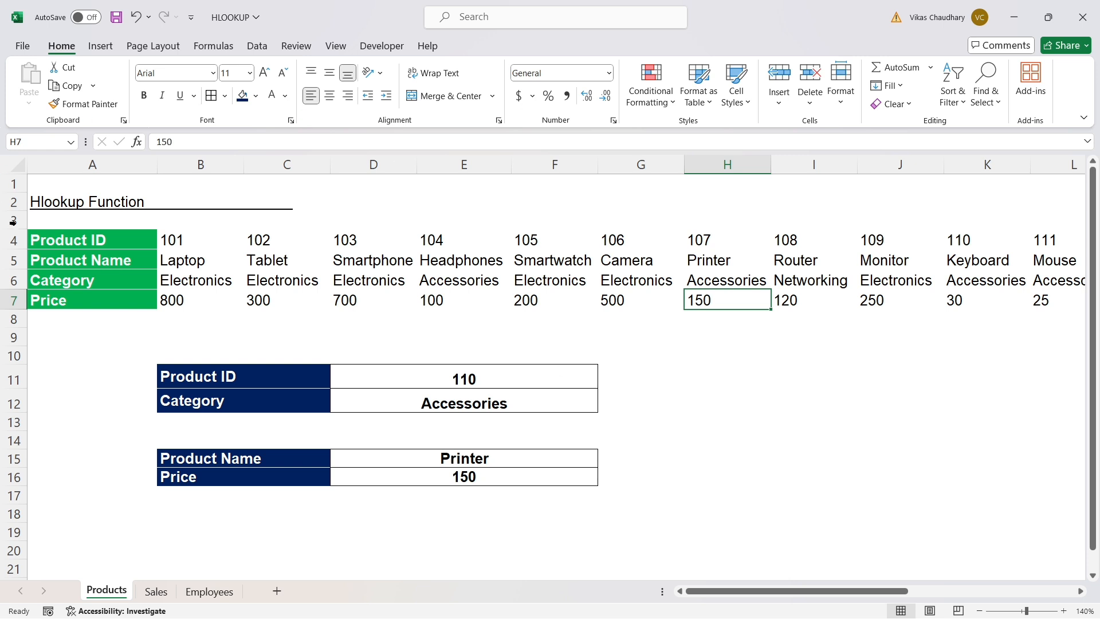
pyautogui.moveTo(103, 240); pyautogui.dragTo(102, 290)
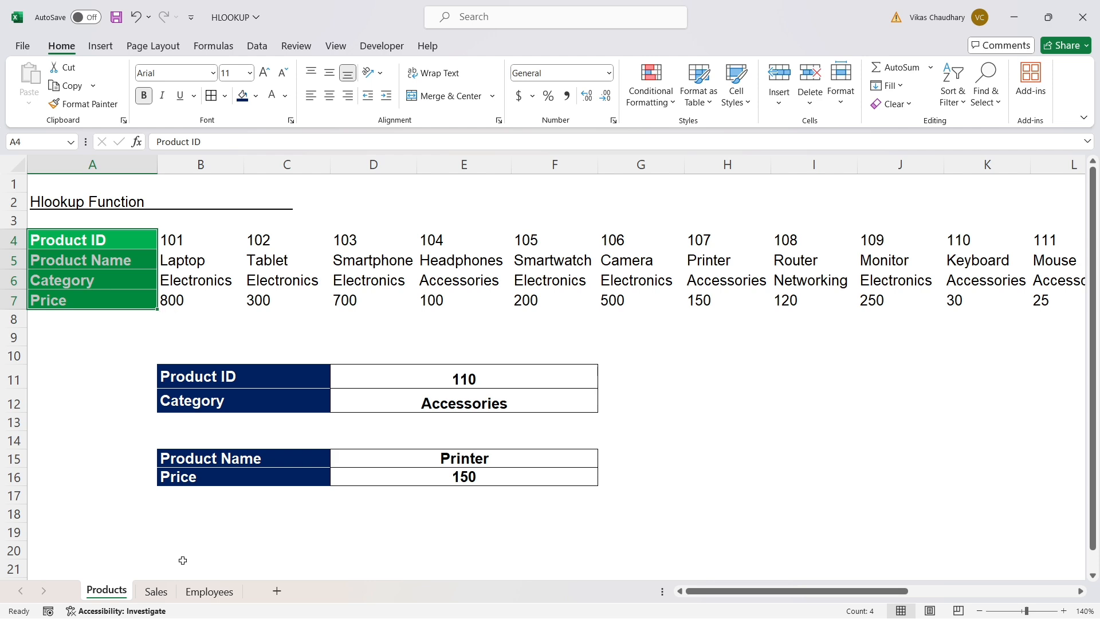
# On the Sales sheet, copy the regional sales table A1:E9 and paste it transposed at F3 with Paste Special
pyautogui.click(156, 592)
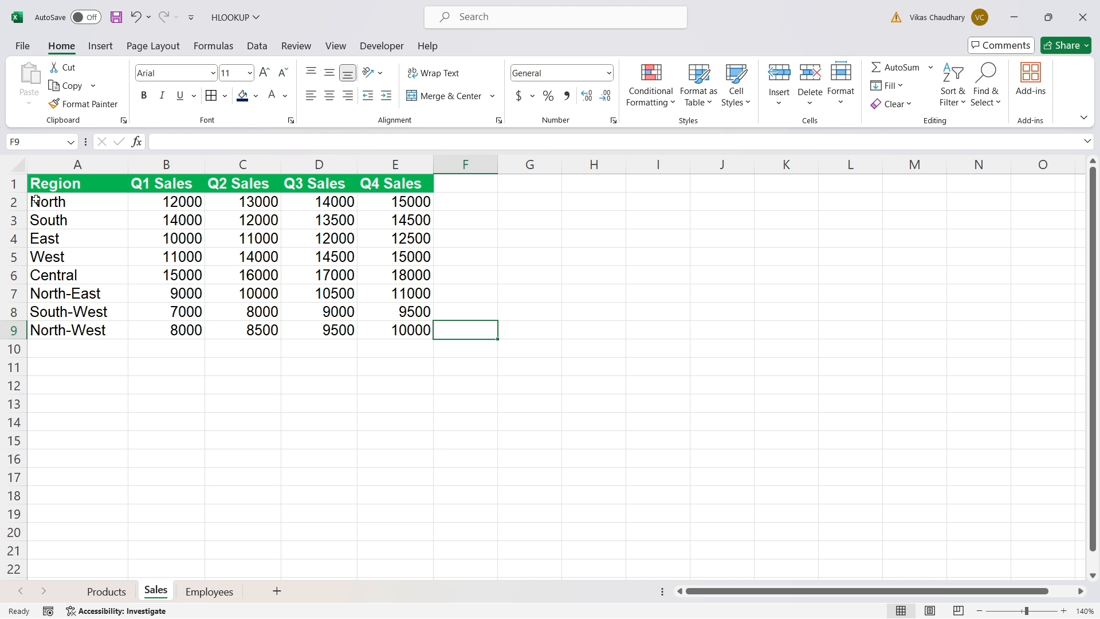
pyautogui.moveTo(55, 185); pyautogui.dragTo(391, 333)
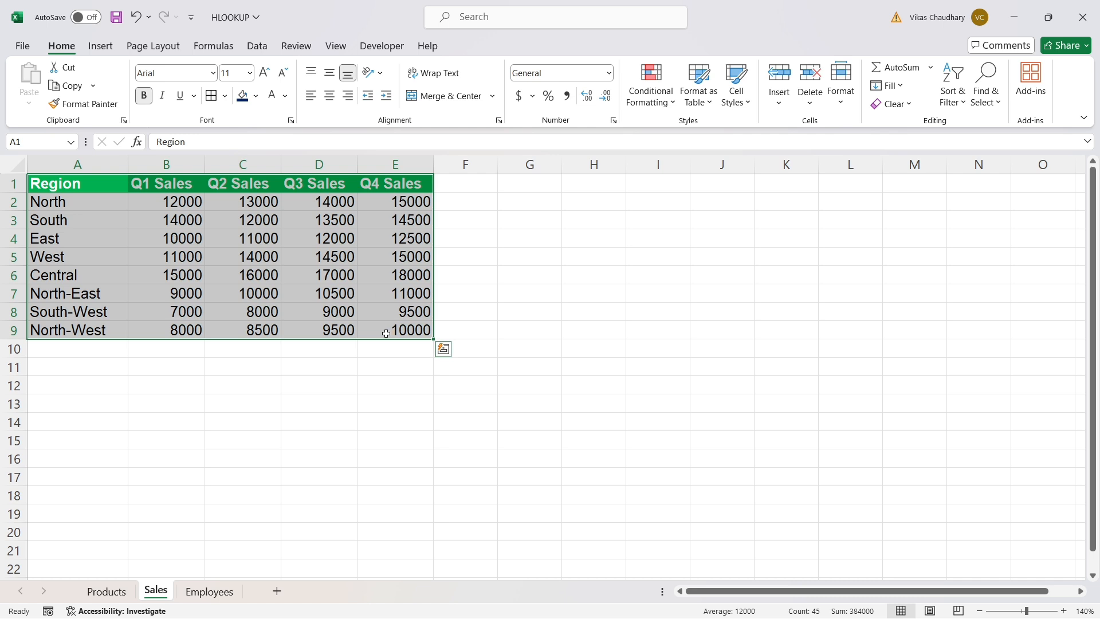
pyautogui.click(243, 385)
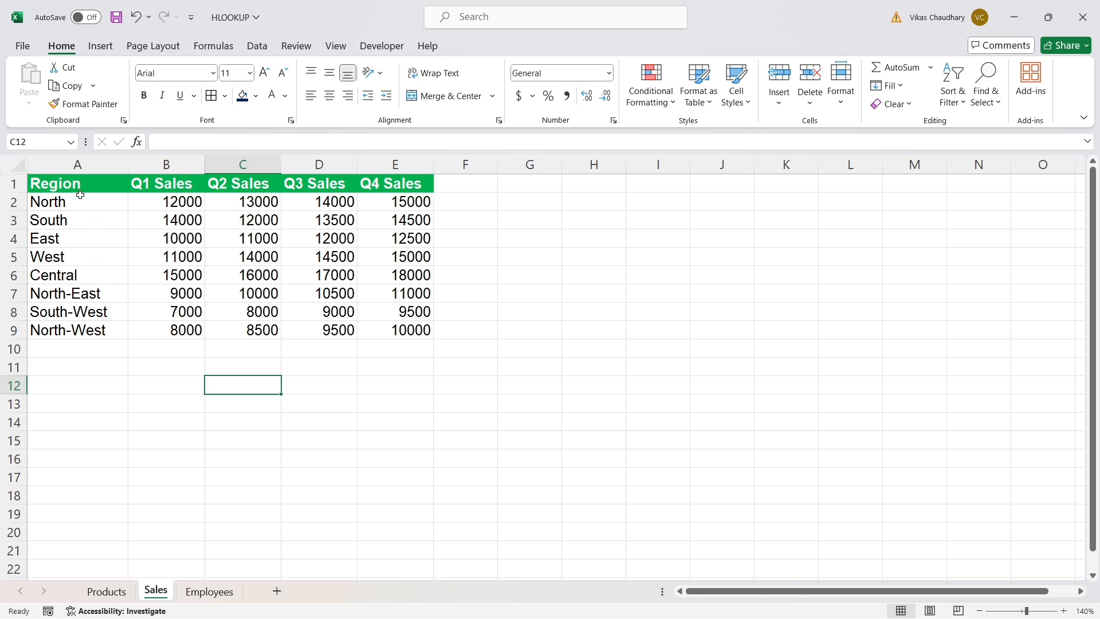
pyautogui.moveTo(78, 183); pyautogui.dragTo(389, 324)
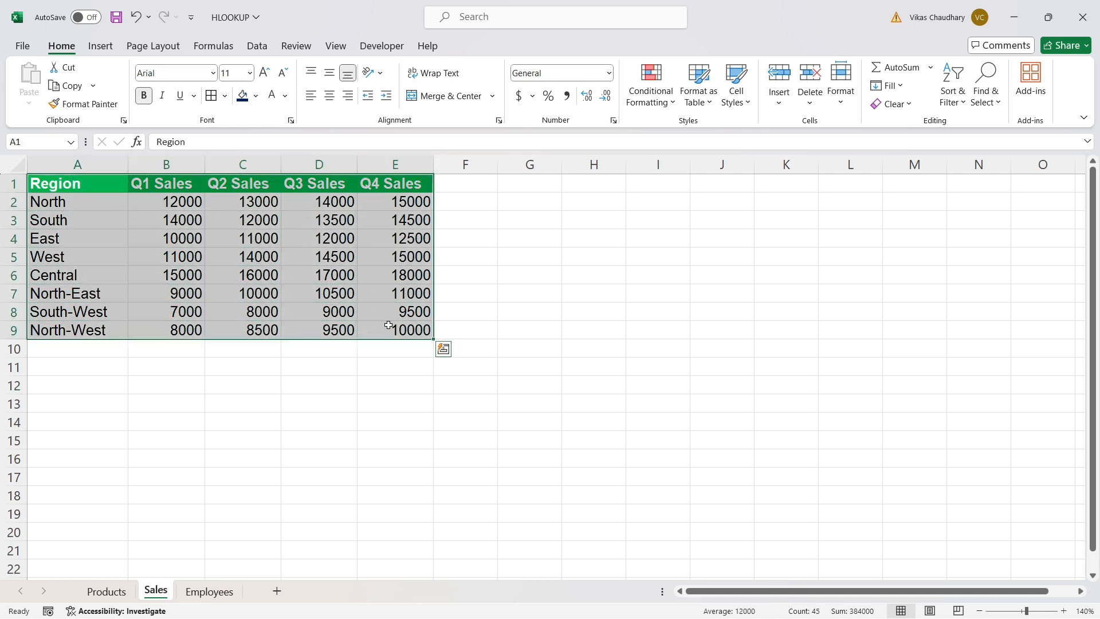
pyautogui.click(63, 85)
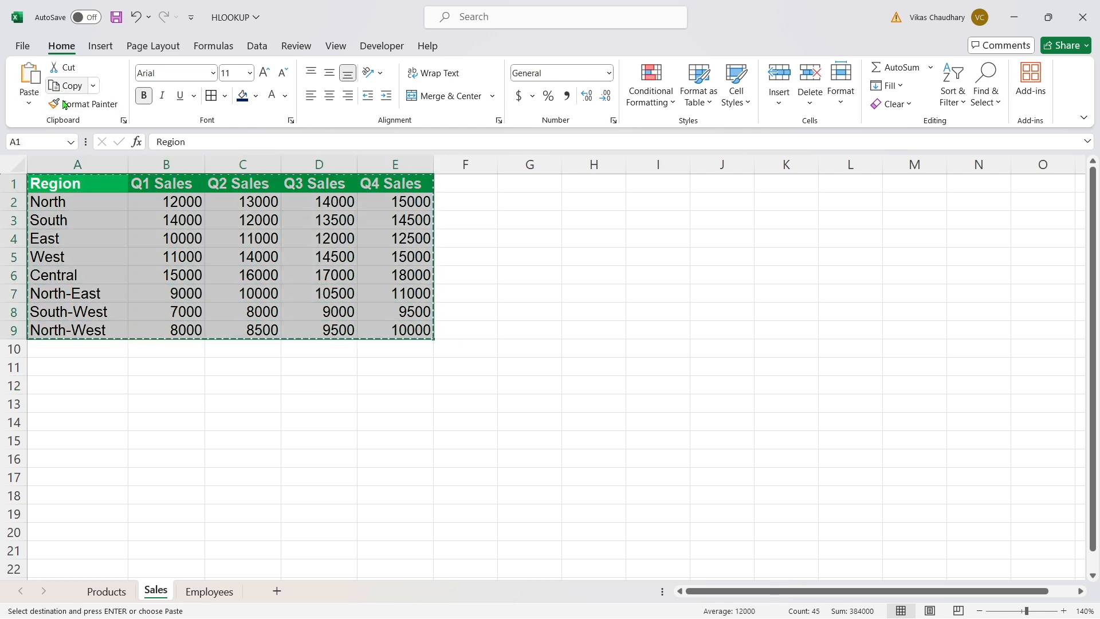
pyautogui.click(464, 221)
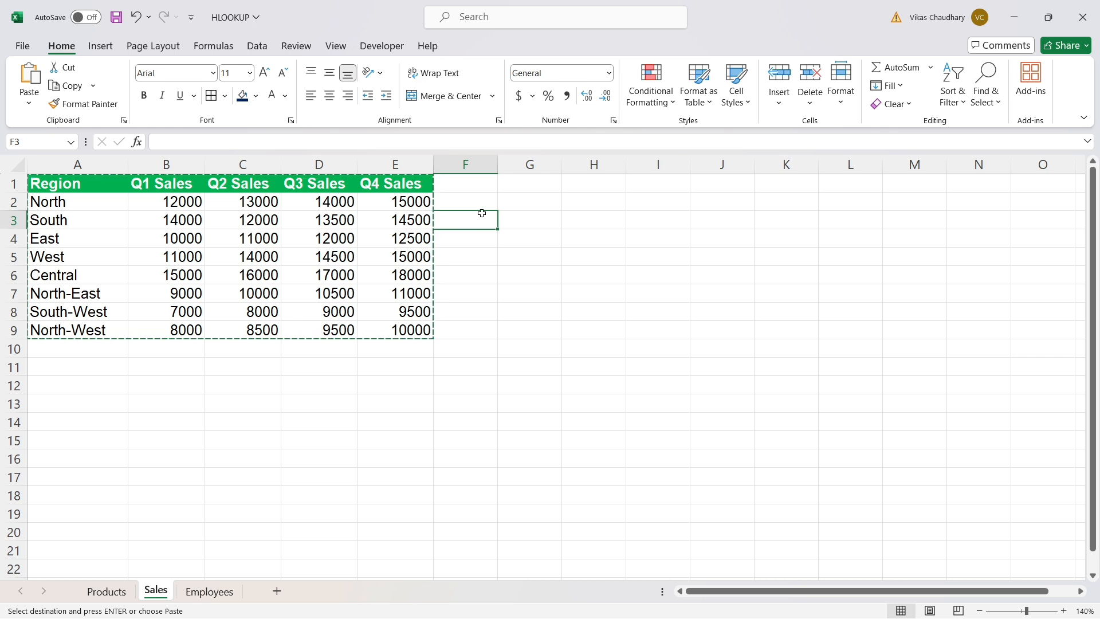
pyautogui.click(28, 104)
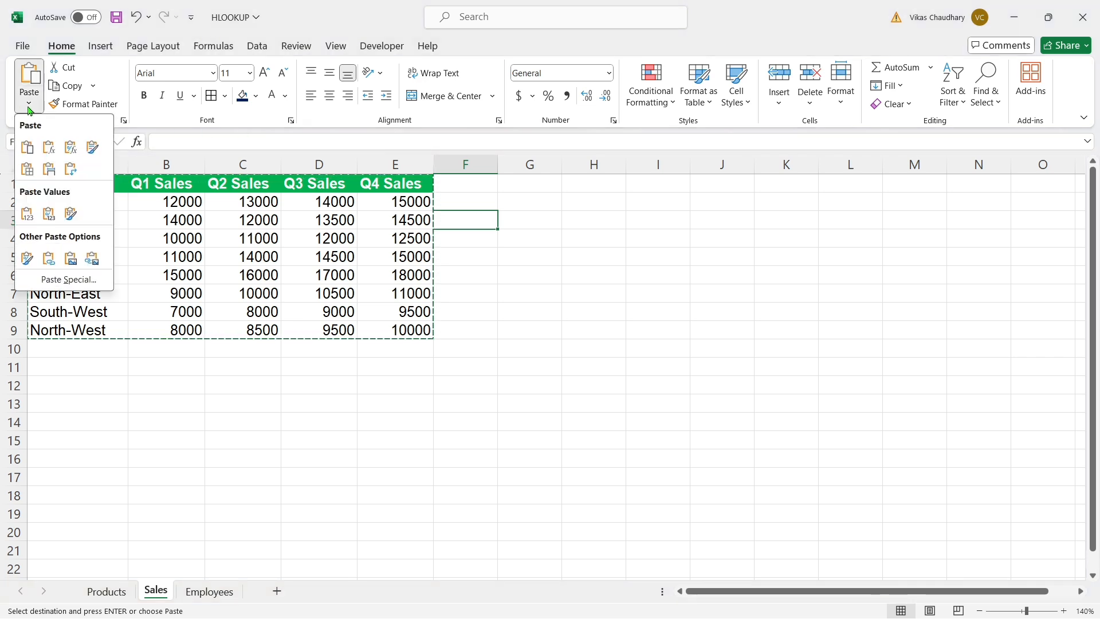
pyautogui.click(68, 280)
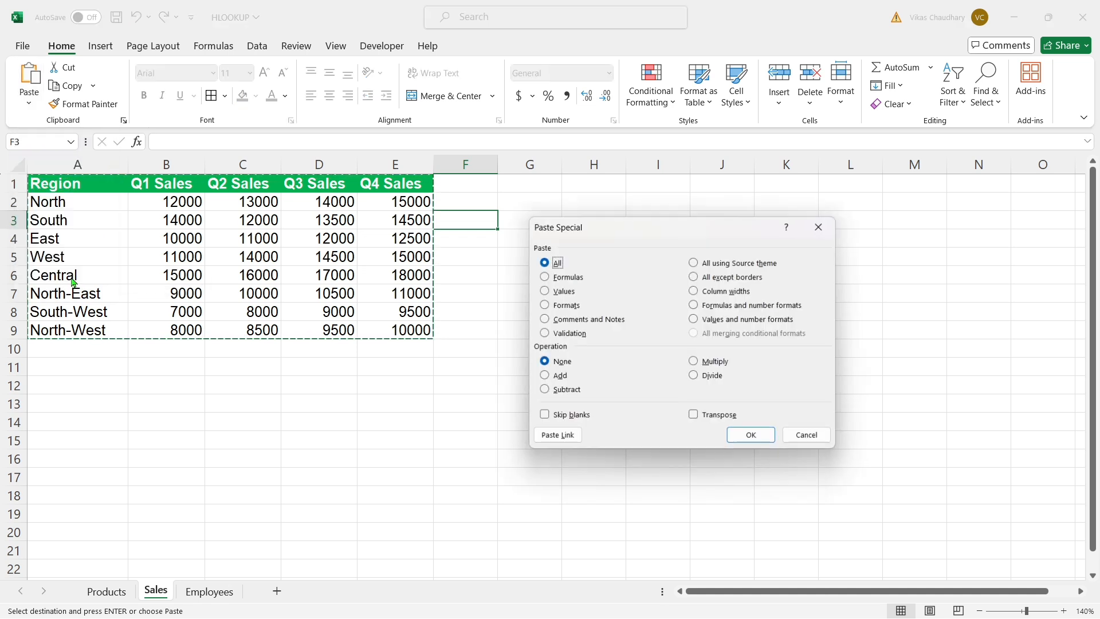
pyautogui.moveTo(618, 238); pyautogui.dragTo(515, 257)
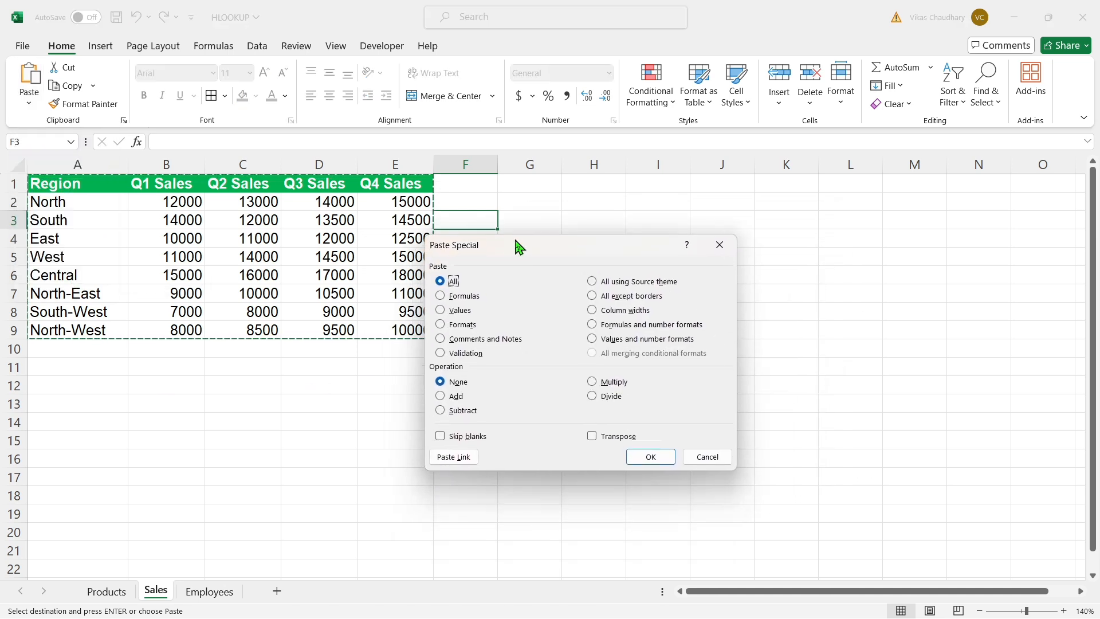
pyautogui.click(603, 439)
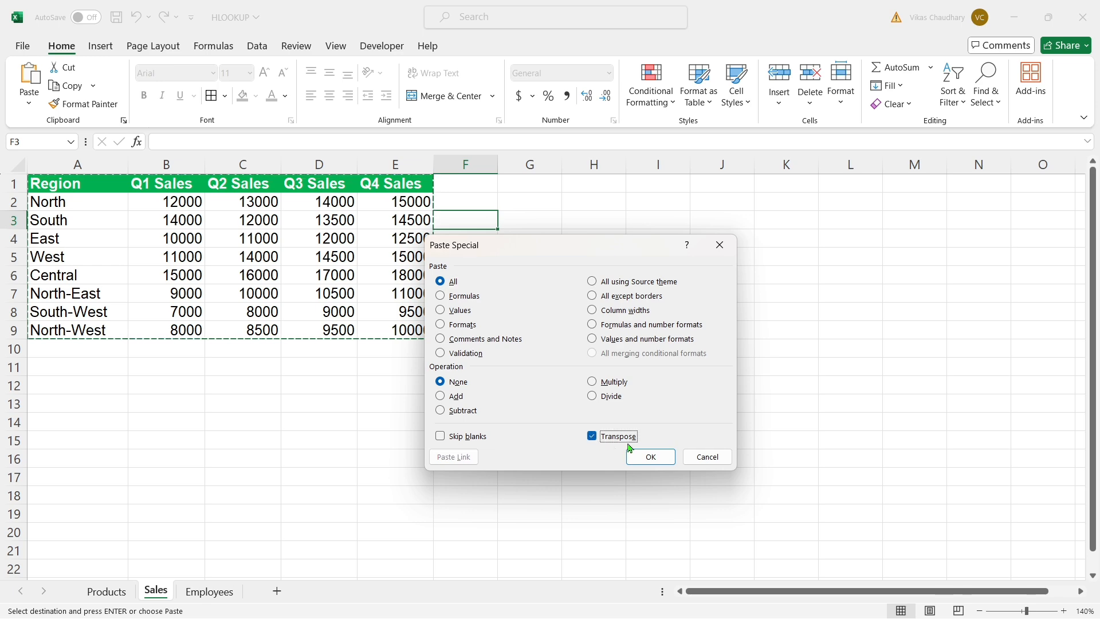
pyautogui.click(669, 460)
pyautogui.click(465, 367)
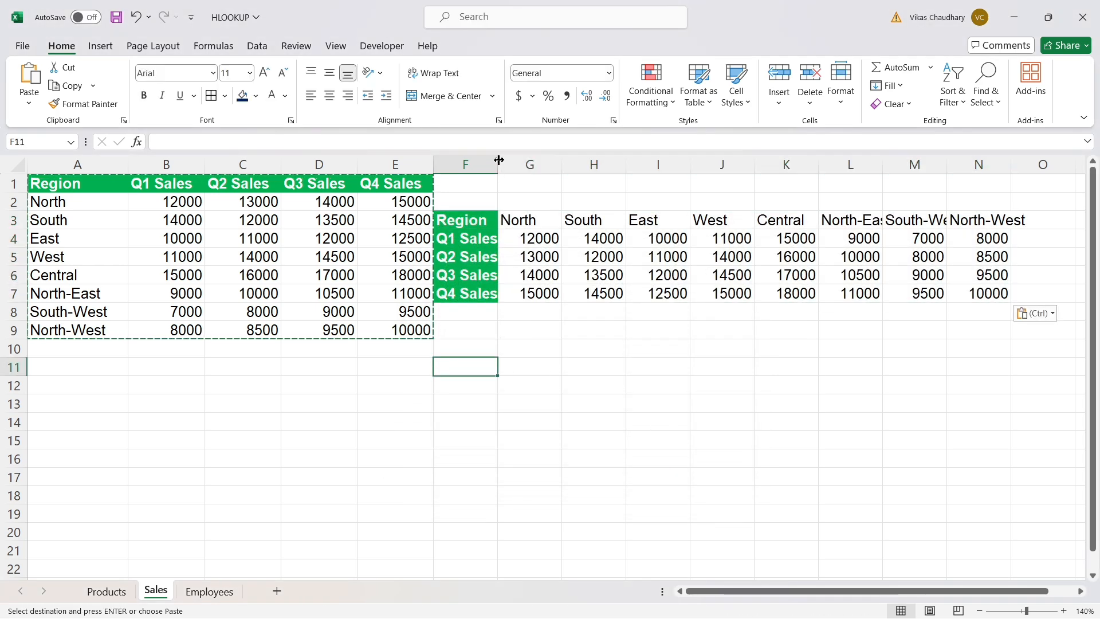
# Widen column F to fit the quarter labels and compare the transposed table with the original sales table
pyautogui.moveTo(498, 163); pyautogui.dragTo(527, 192)
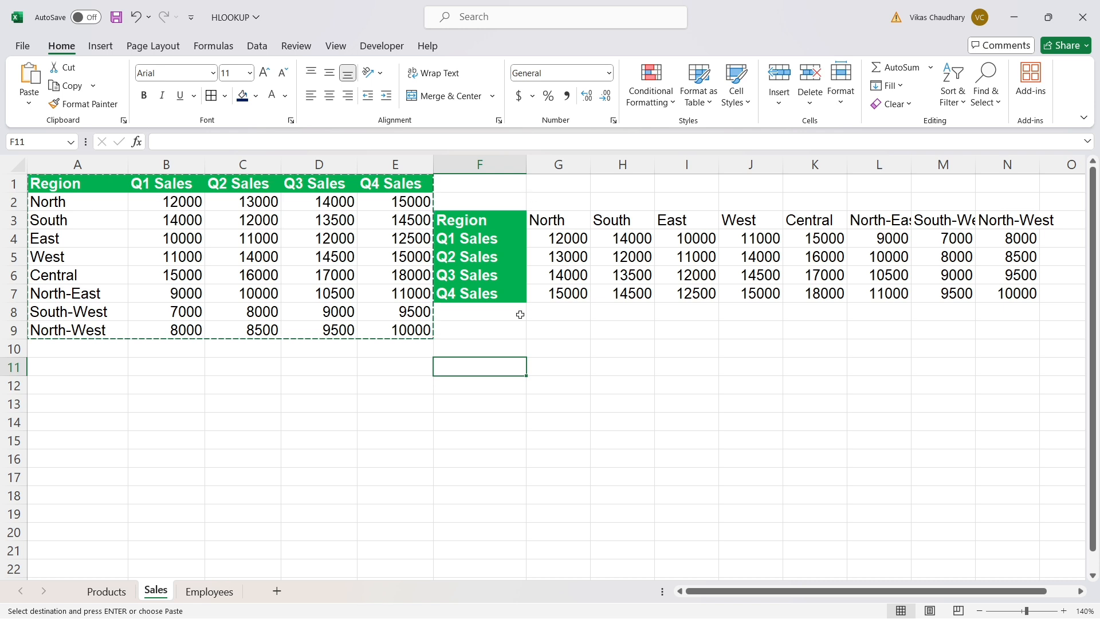
pyautogui.click(510, 332)
pyautogui.moveTo(69, 189); pyautogui.dragTo(401, 329)
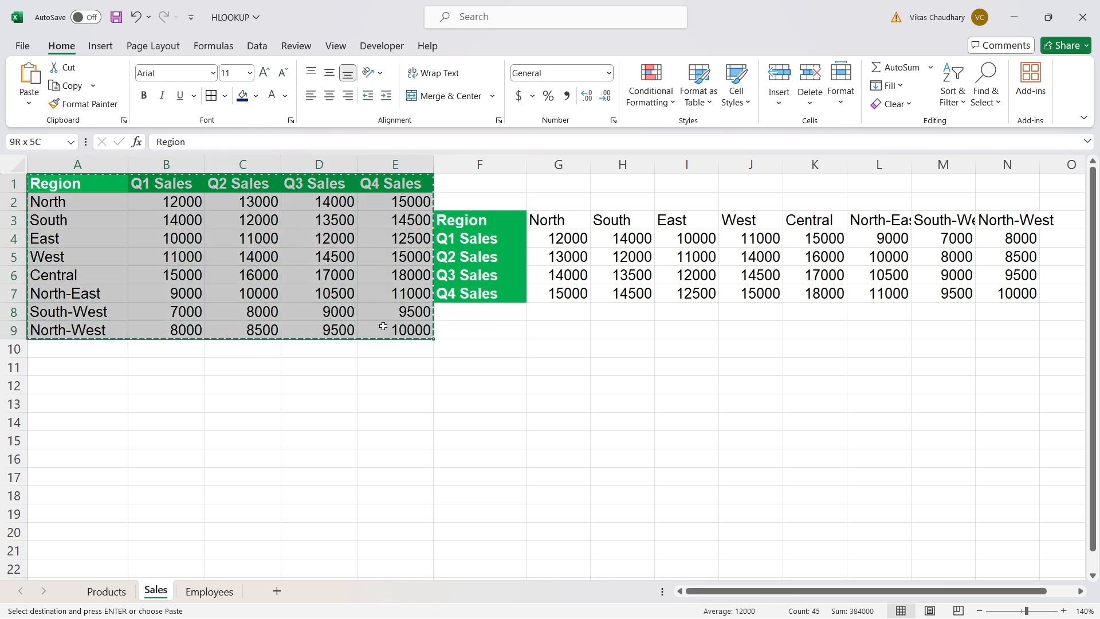
pyautogui.moveTo(501, 228); pyautogui.dragTo(1026, 294)
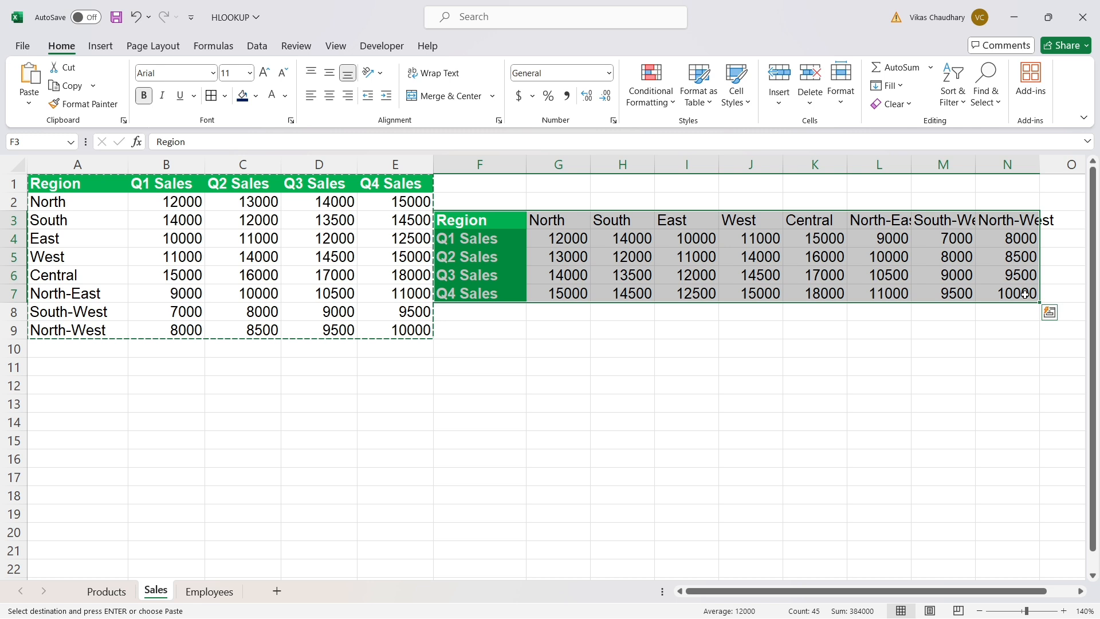
pyautogui.click(184, 346)
# Delete columns A to E holding the original sales table and widen columns B to I to fit the region names
pyautogui.moveTo(53, 167); pyautogui.dragTo(395, 167)
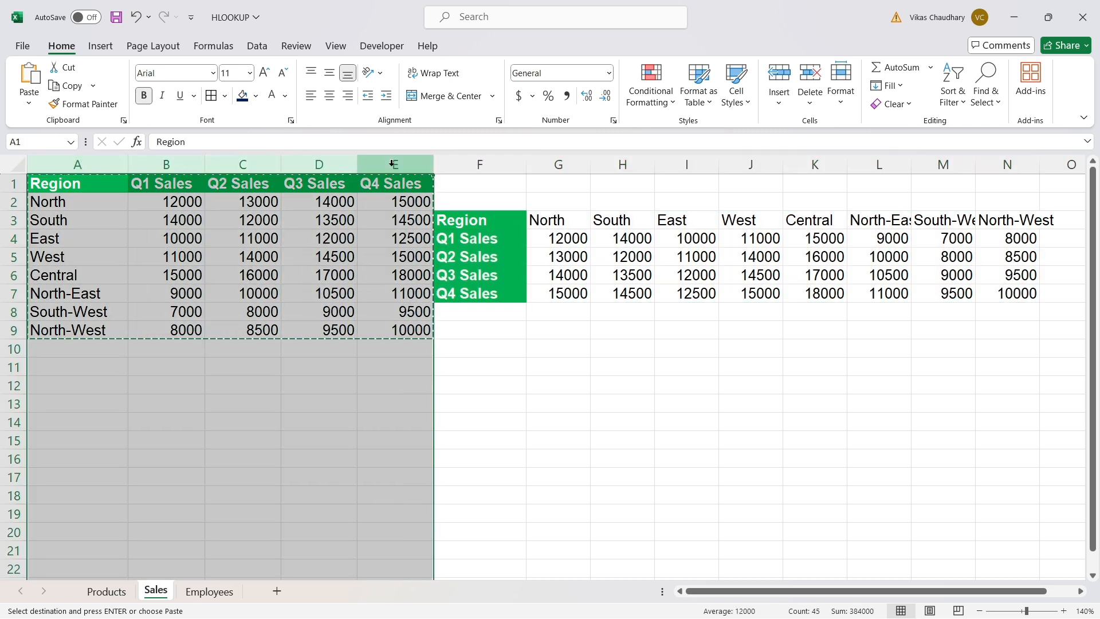
pyautogui.rightClick(395, 167)
pyautogui.click(427, 331)
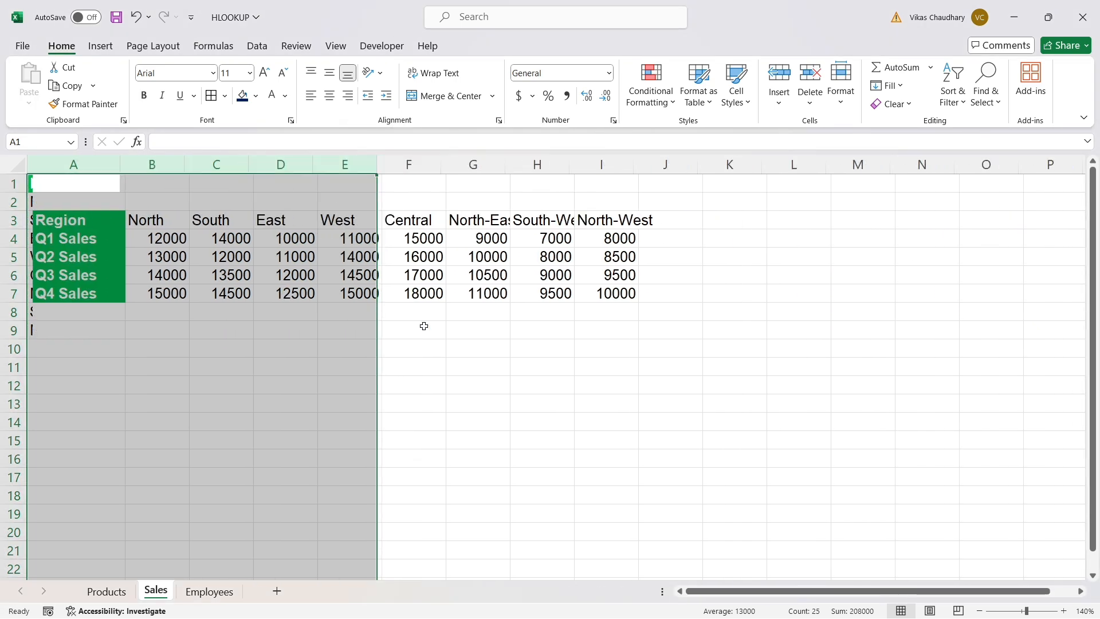
pyautogui.click(346, 379)
pyautogui.moveTo(172, 161); pyautogui.dragTo(623, 169)
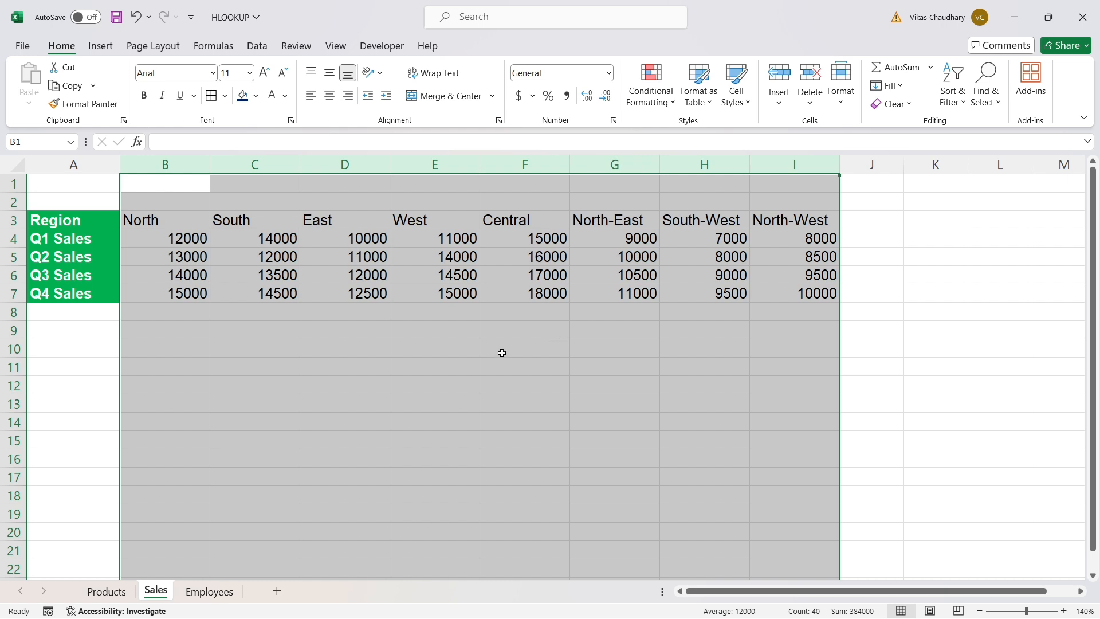
# Copy the Region and Q1 Sales labels in A3:A4 and paste them at C11
pyautogui.click(80, 312)
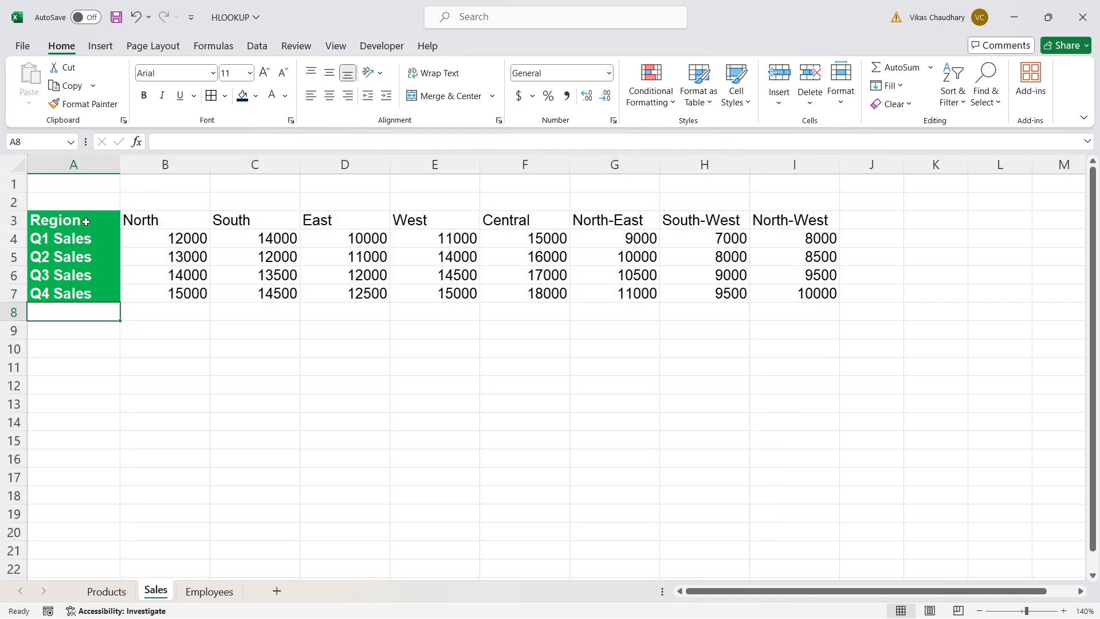
pyautogui.moveTo(86, 221); pyautogui.dragTo(86, 243)
pyautogui.hotkey('ctrl', 'c')
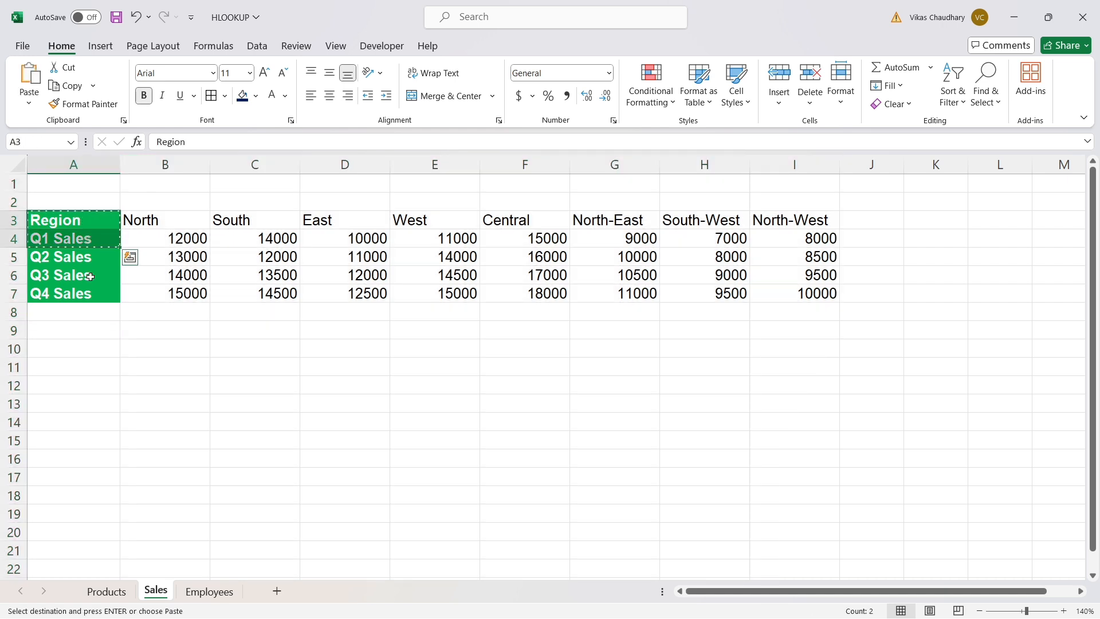
pyautogui.click(224, 361)
pyautogui.hotkey('ctrl', 'v')
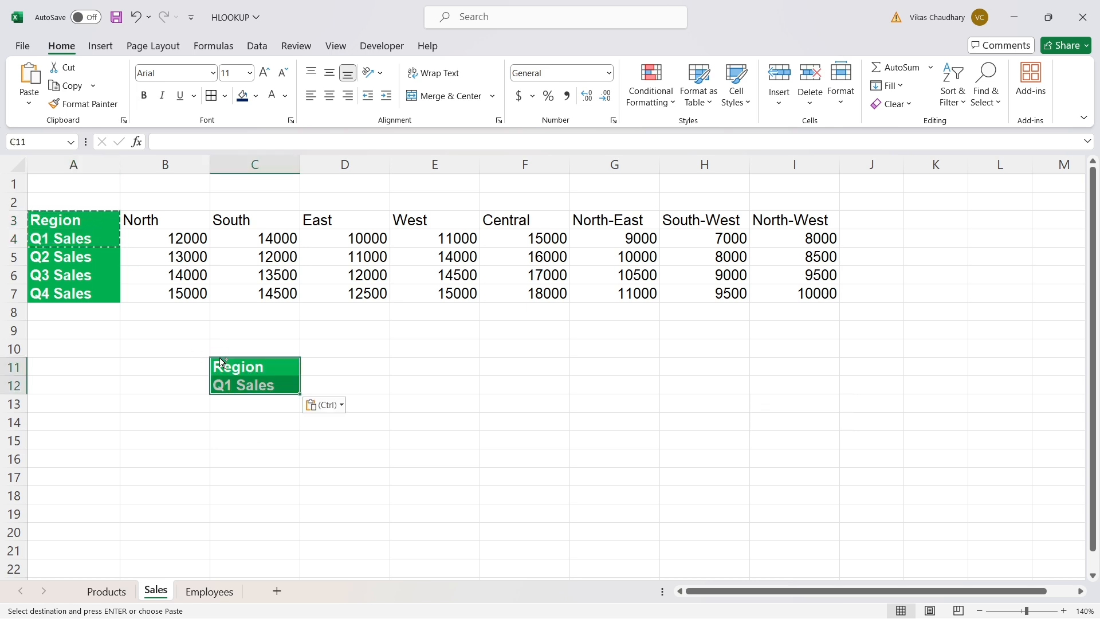
pyautogui.click(233, 441)
# Merge the label cells C11:D12 across with Merge Across so each label spans two columns
pyautogui.moveTo(276, 358); pyautogui.dragTo(368, 386)
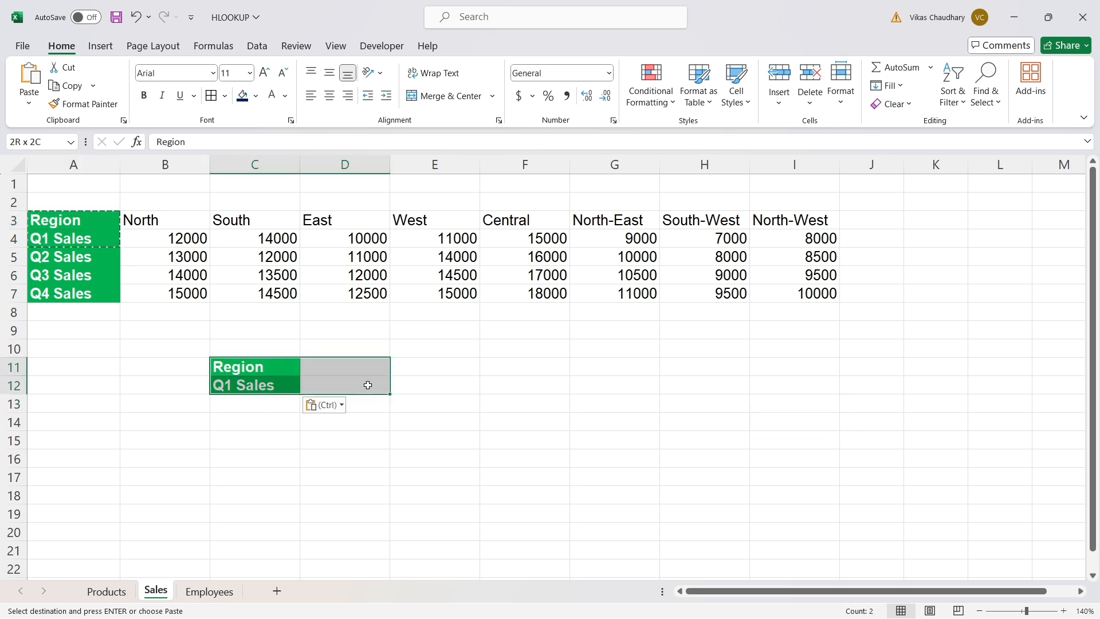
pyautogui.click(492, 95)
pyautogui.click(482, 137)
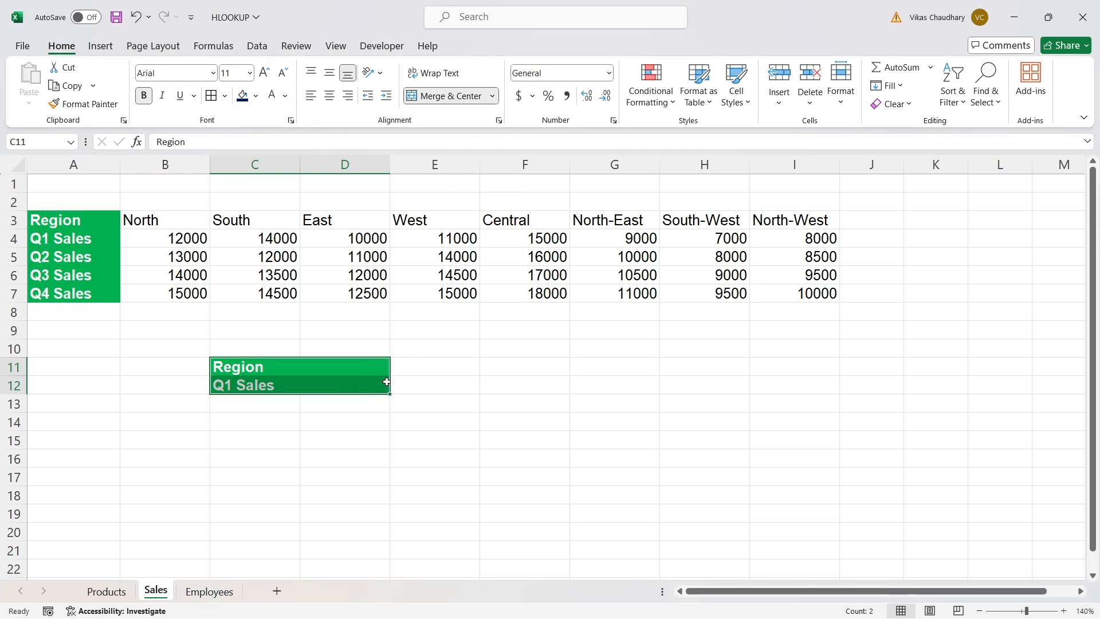
pyautogui.click(386, 383)
# Merge the input cells E11:F12 across row by row and apply borders to them
pyautogui.moveTo(429, 368); pyautogui.dragTo(548, 389)
pyautogui.click(492, 96)
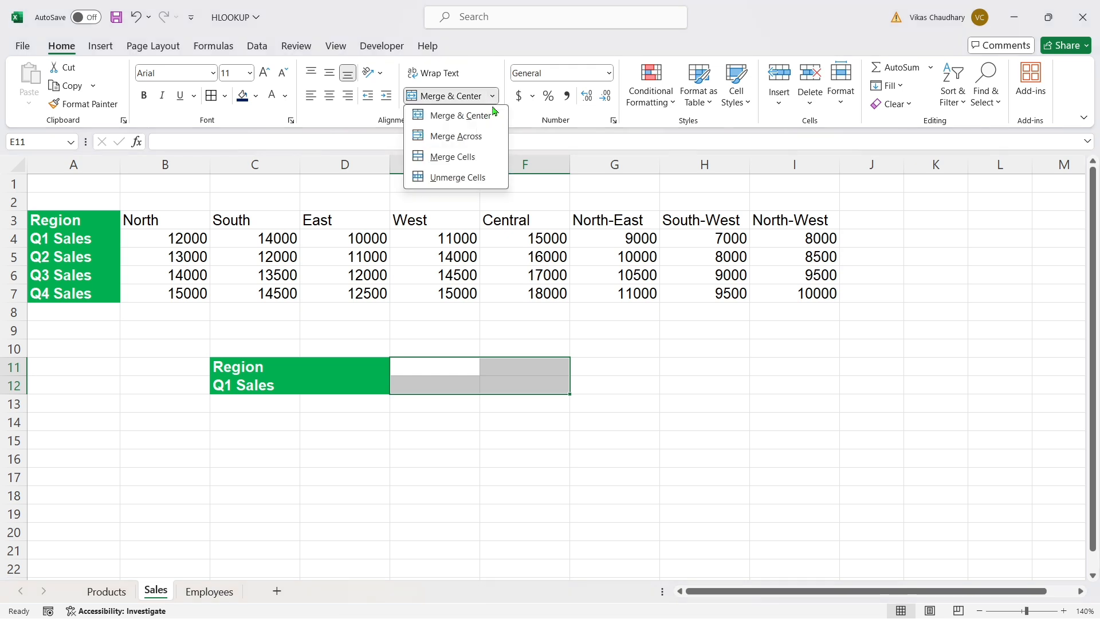
pyautogui.click(467, 141)
pyautogui.moveTo(485, 369); pyautogui.dragTo(494, 388)
pyautogui.click(211, 95)
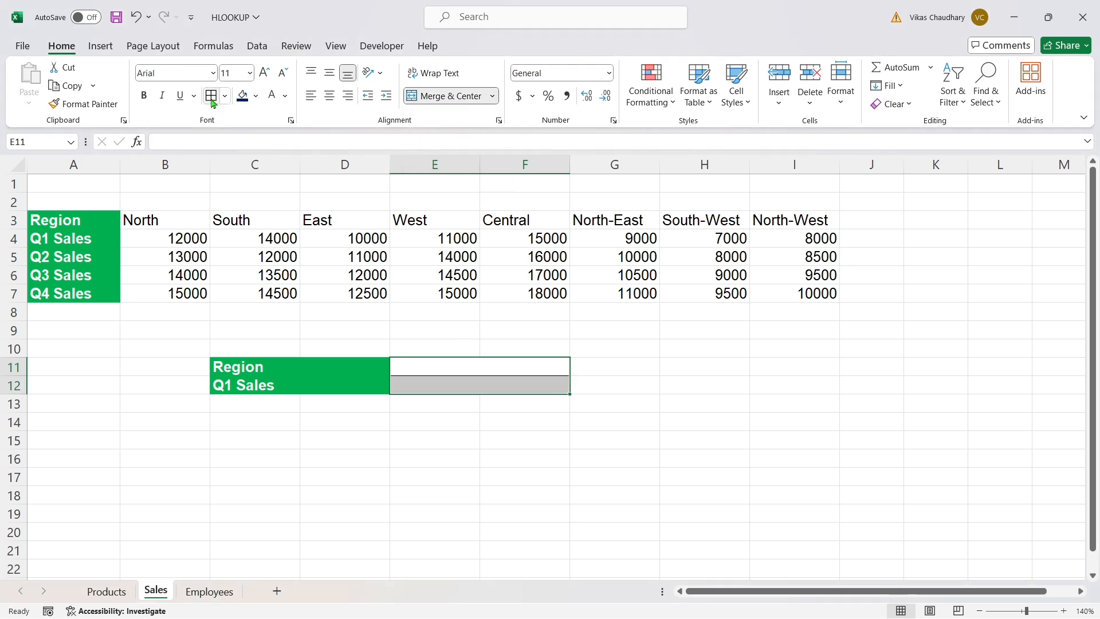
pyautogui.click(508, 452)
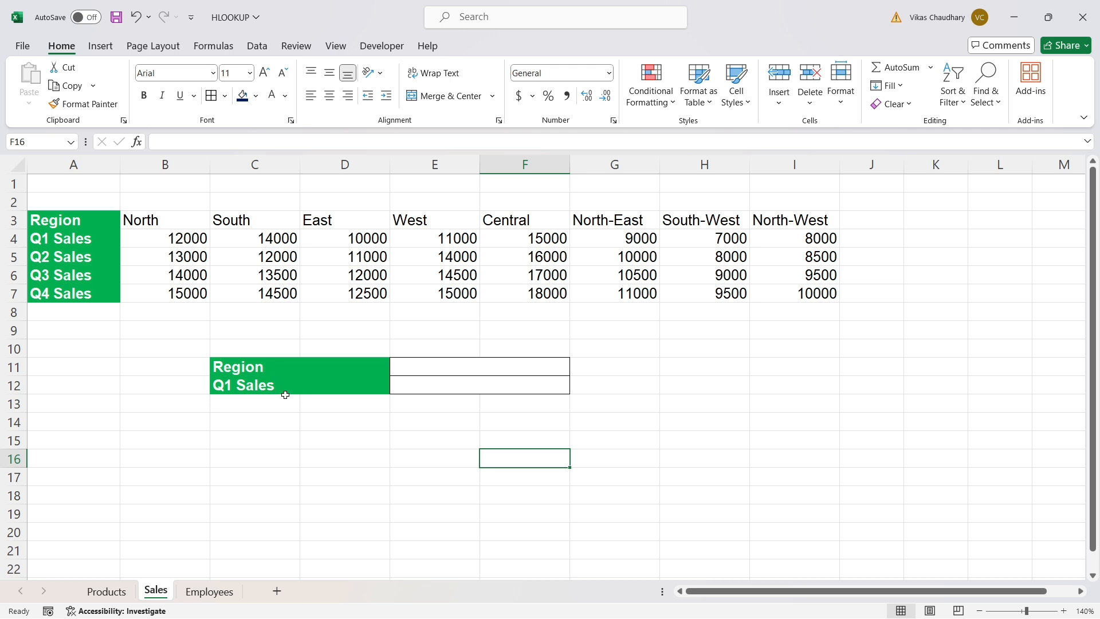
# Enter Central as the region in E11 and center E11:F12 horizontally and vertically
pyautogui.click(479, 367)
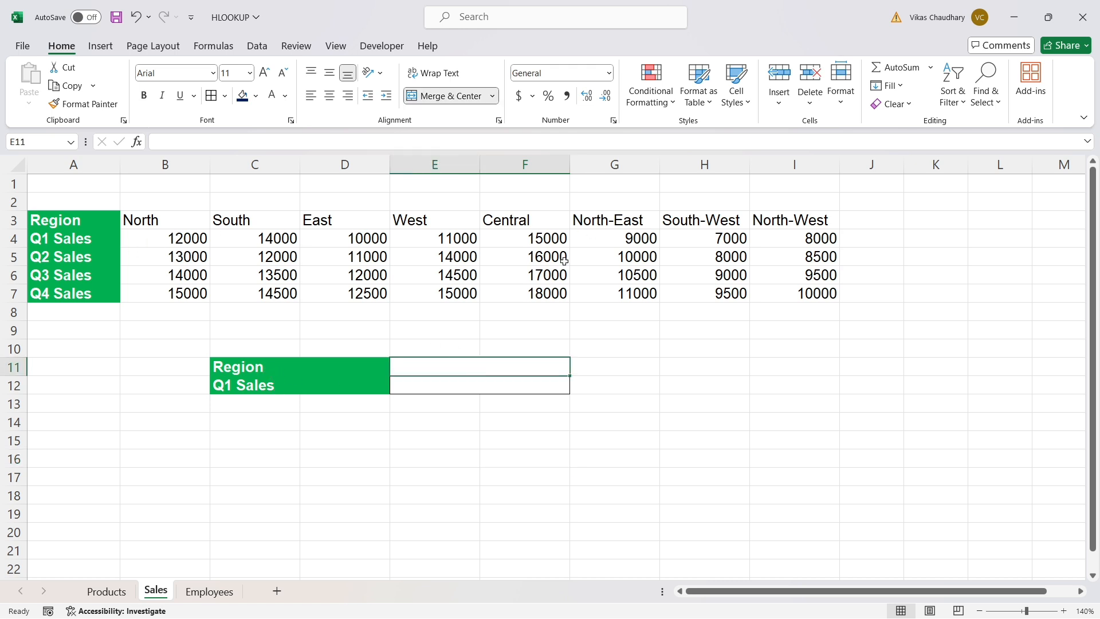
pyautogui.write('Central')
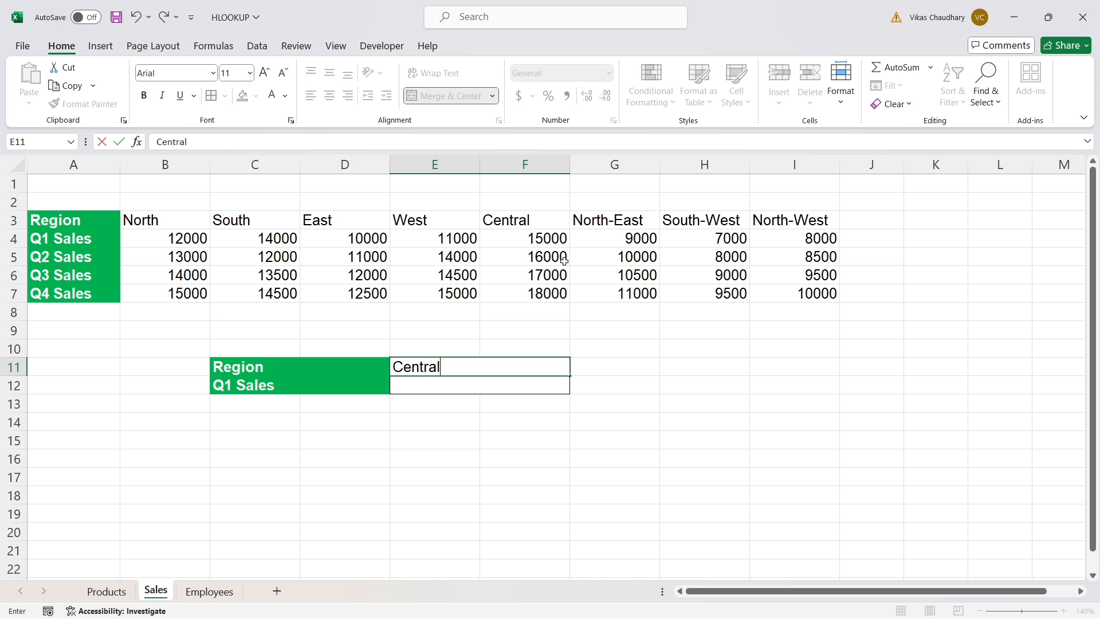
pyautogui.press('Return')
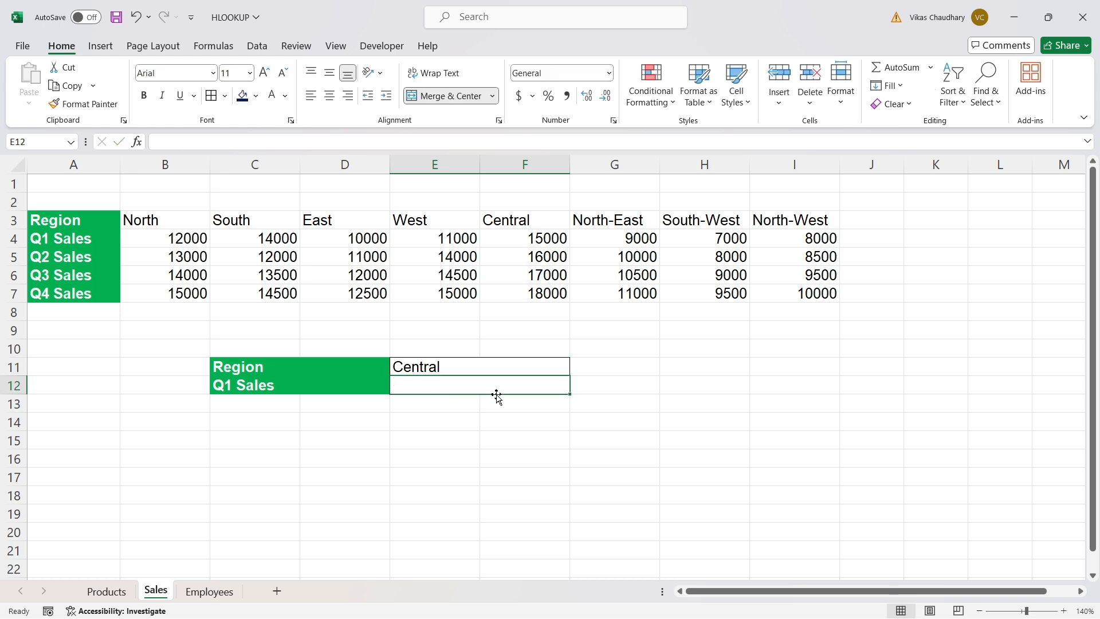
pyautogui.click(495, 367)
pyautogui.moveTo(495, 366); pyautogui.dragTo(491, 387)
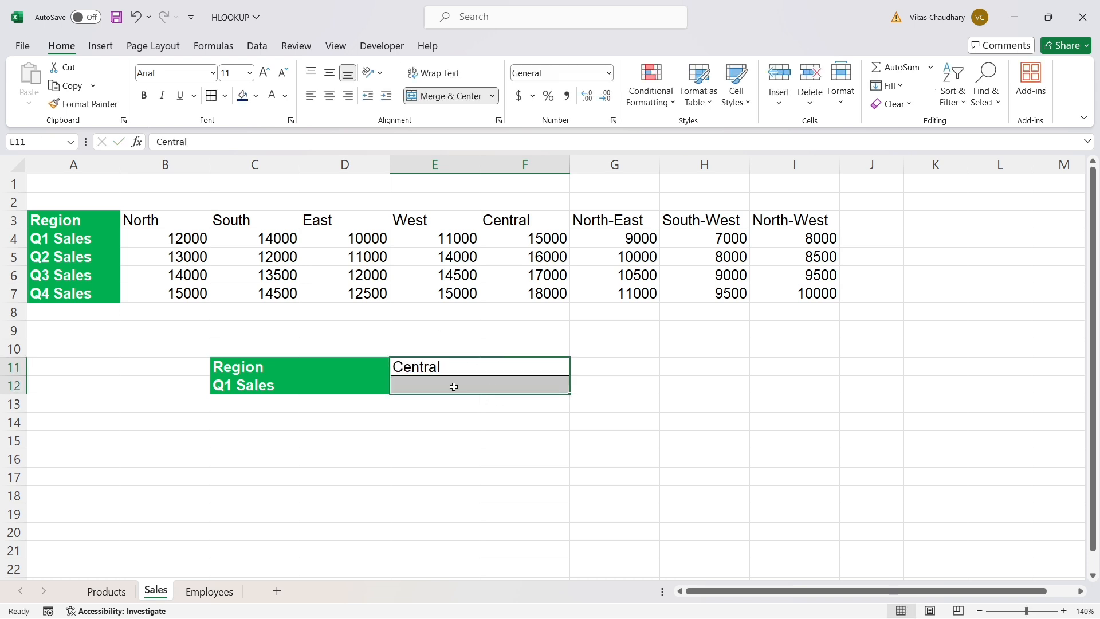
pyautogui.click(329, 96)
pyautogui.click(330, 73)
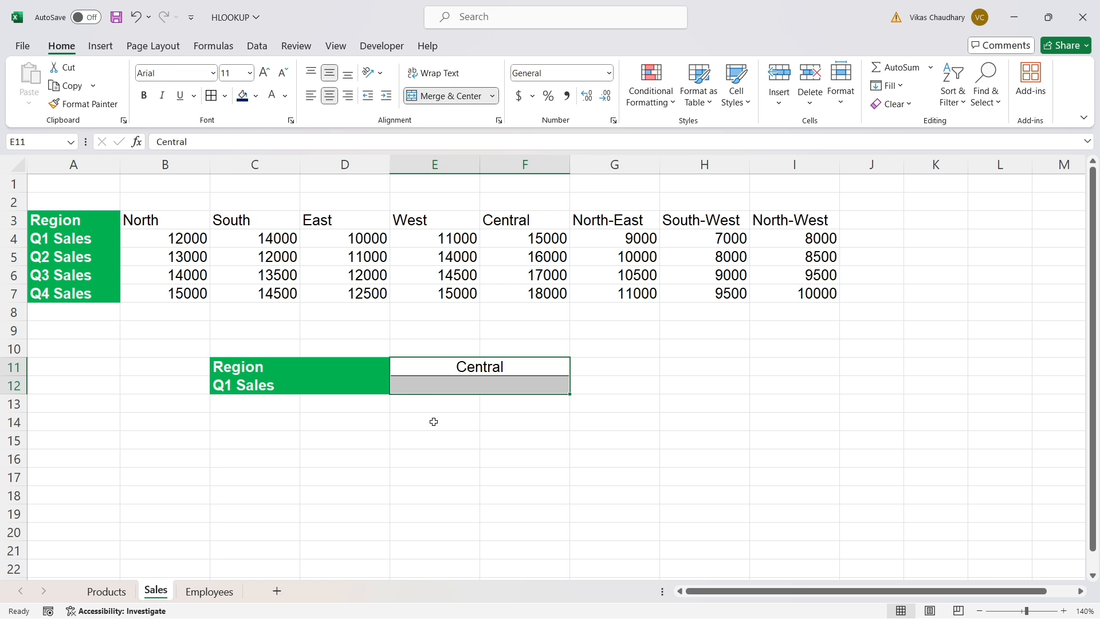
# Enter =HLOOKUP(E11,B3:I7,2,0) in E12 for the Q1 sales and check the result against F4
pyautogui.click(439, 387)
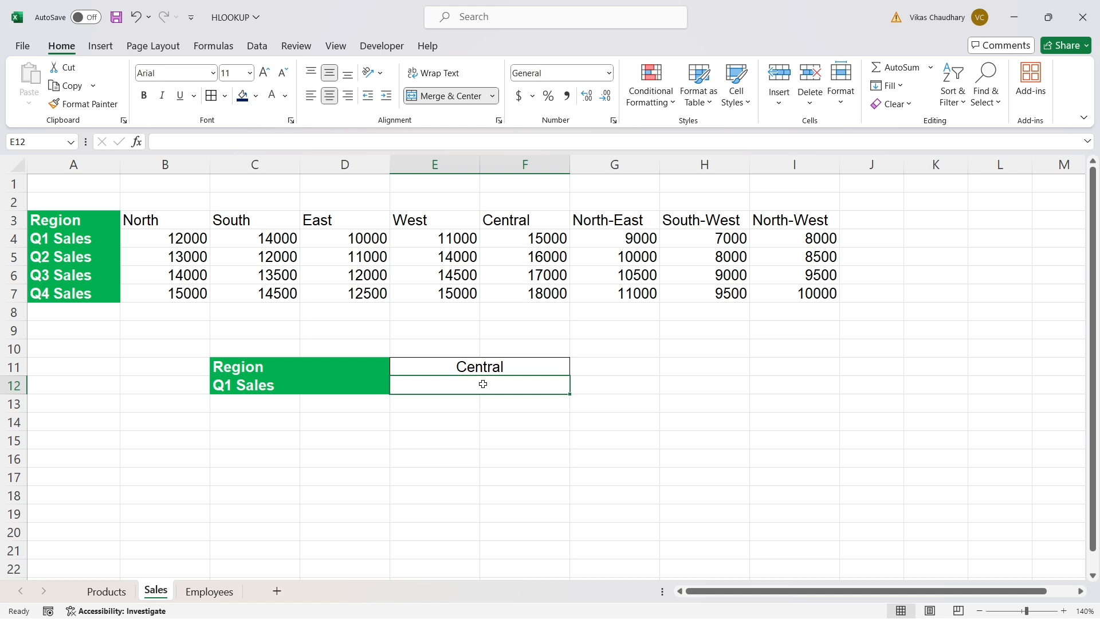
pyautogui.write('=hl')
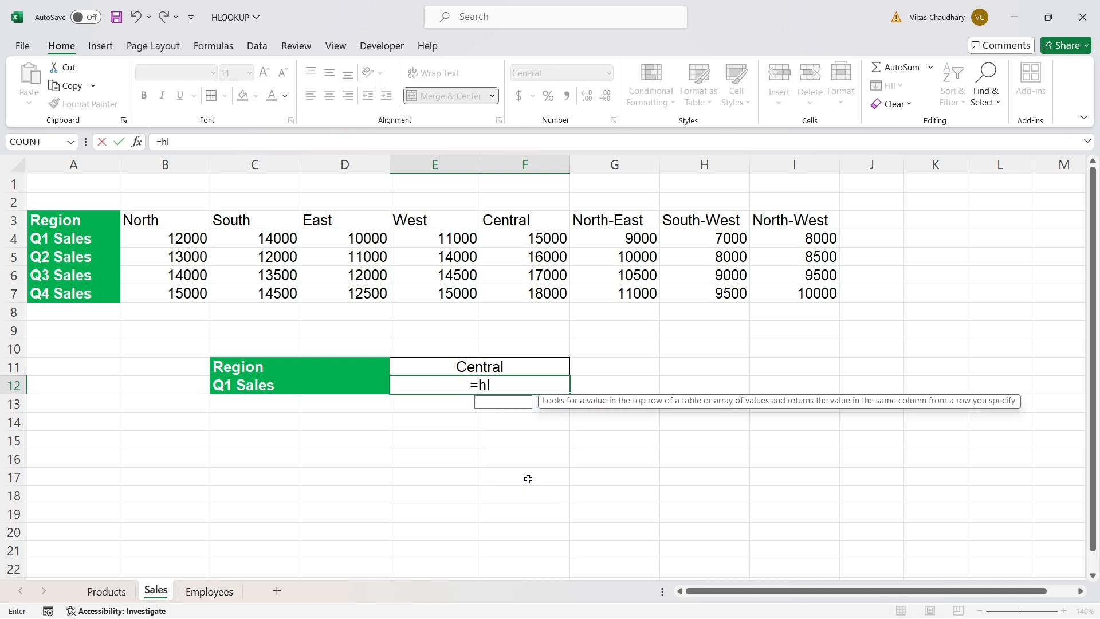
pyautogui.press('Tab')
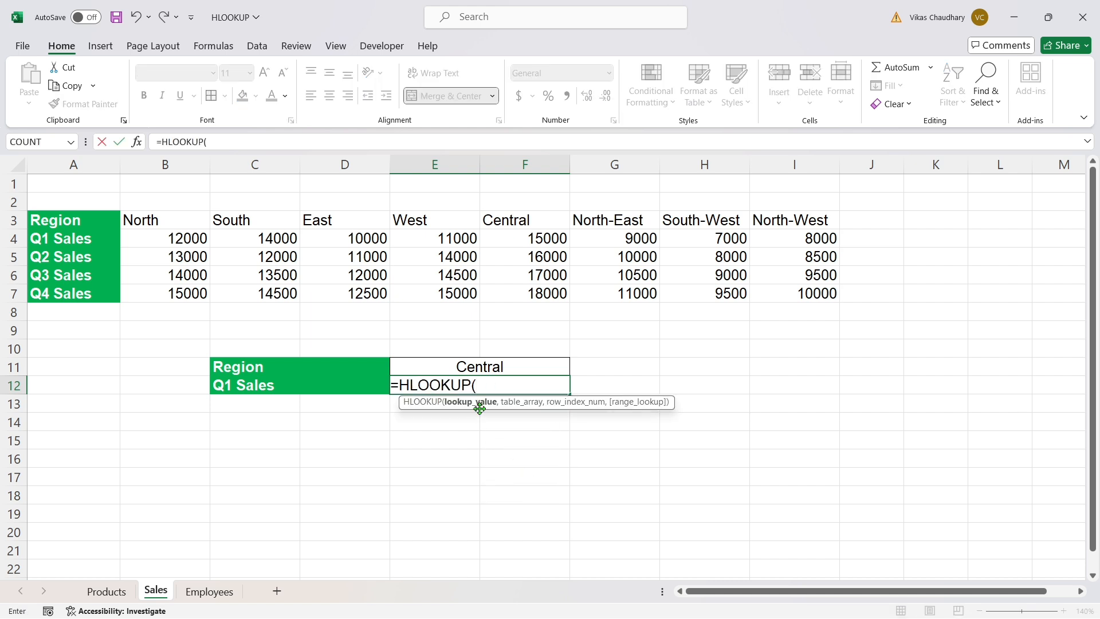
pyautogui.click(483, 369)
pyautogui.write(',')
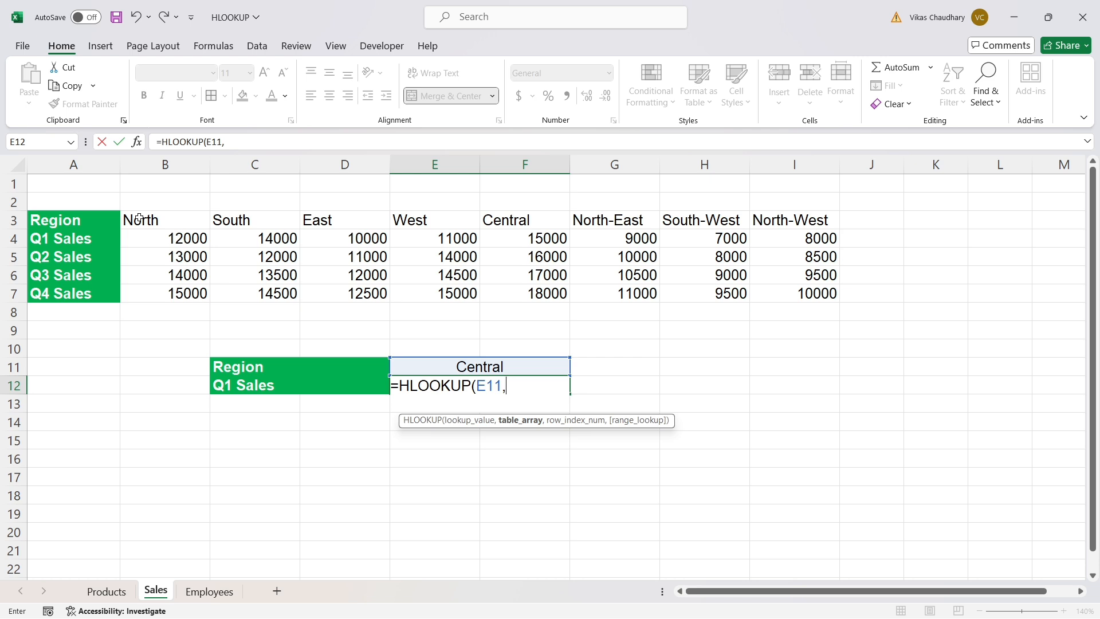
pyautogui.moveTo(138, 218); pyautogui.dragTo(135, 290)
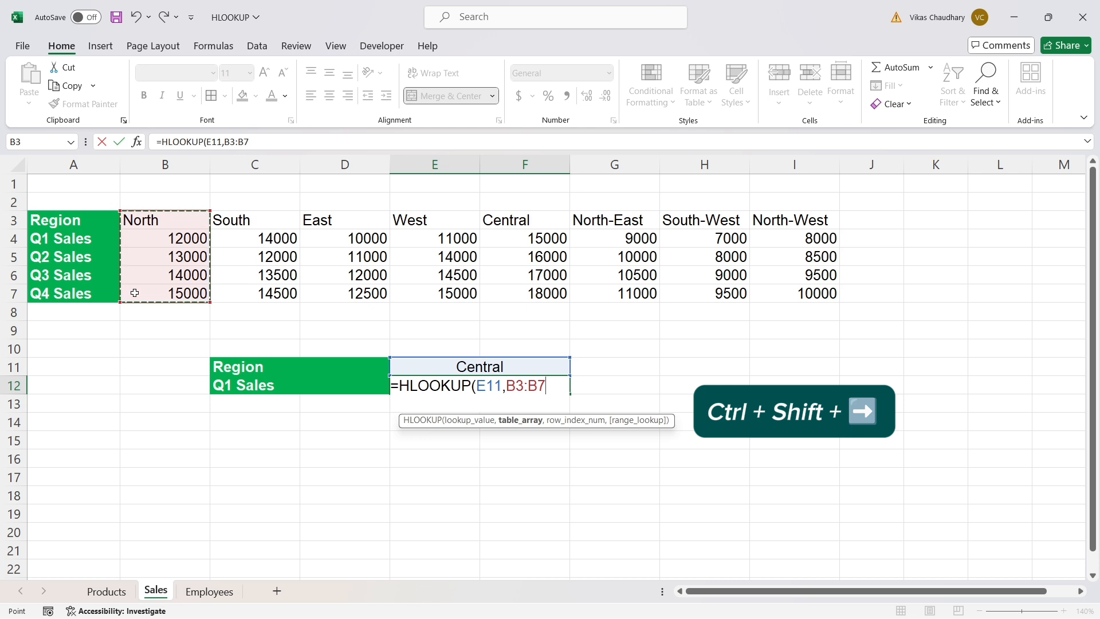
pyautogui.hotkey('ctrl', 'shift', 'Right')
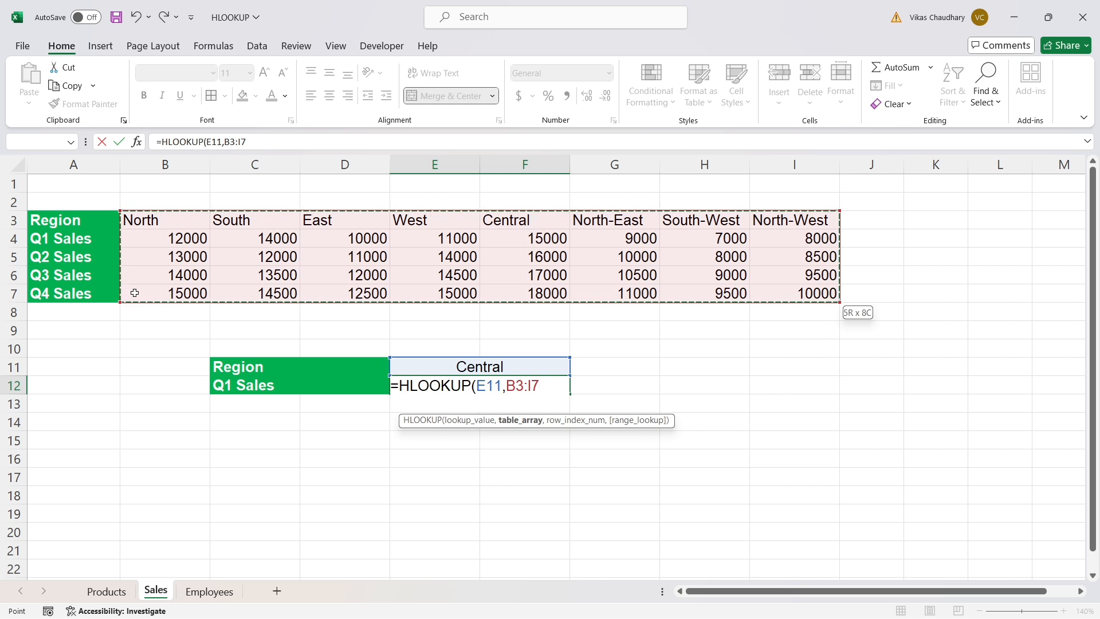
pyautogui.write(',')
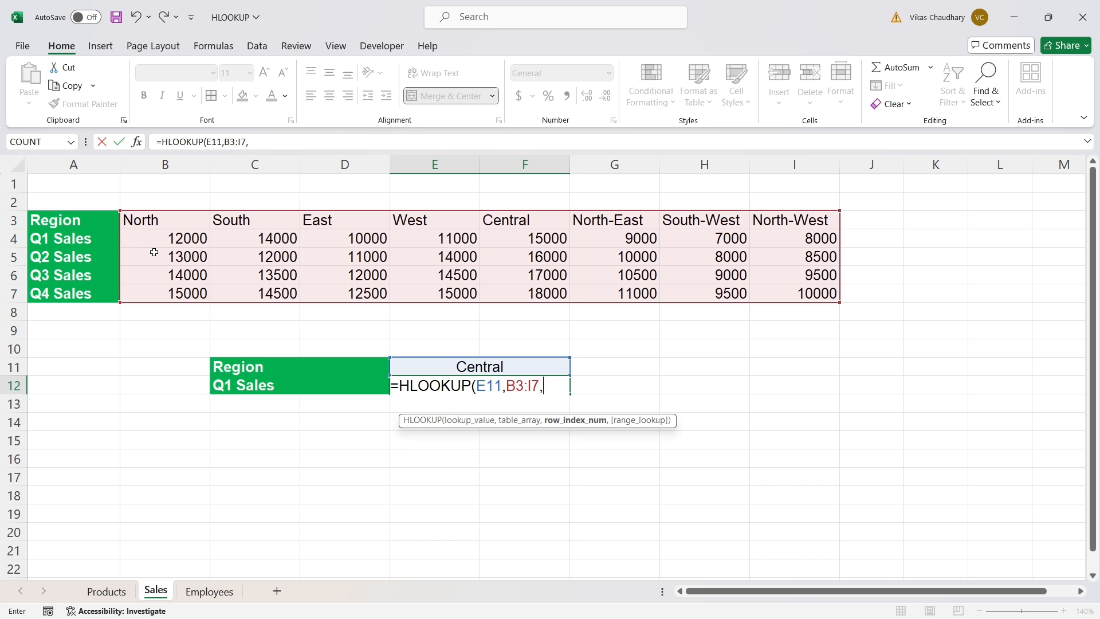
pyautogui.write('2,')
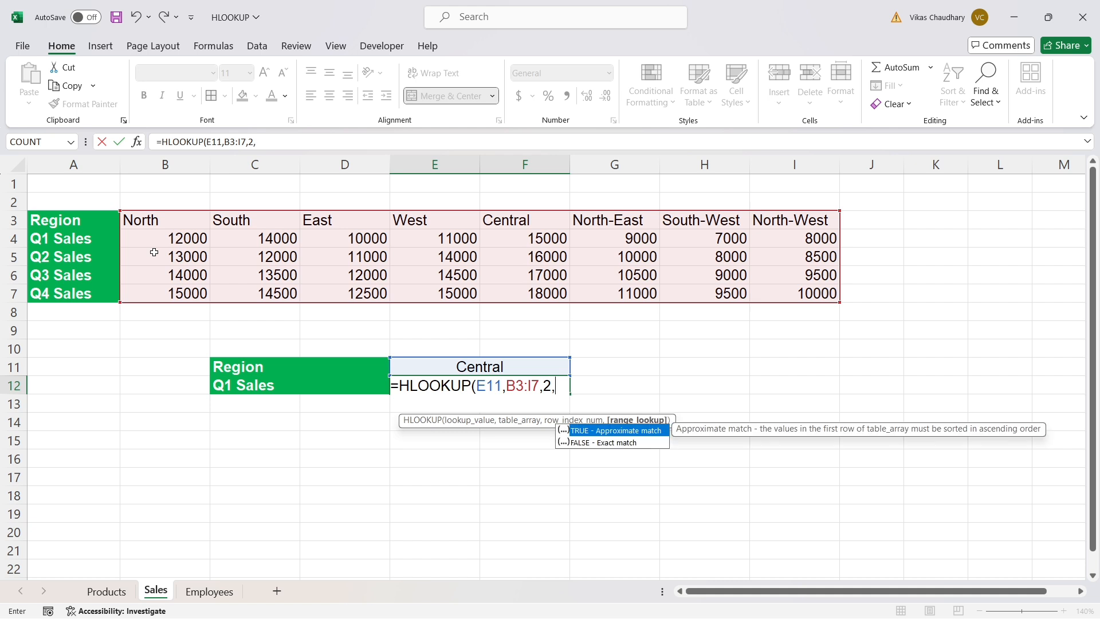
pyautogui.write('0)')
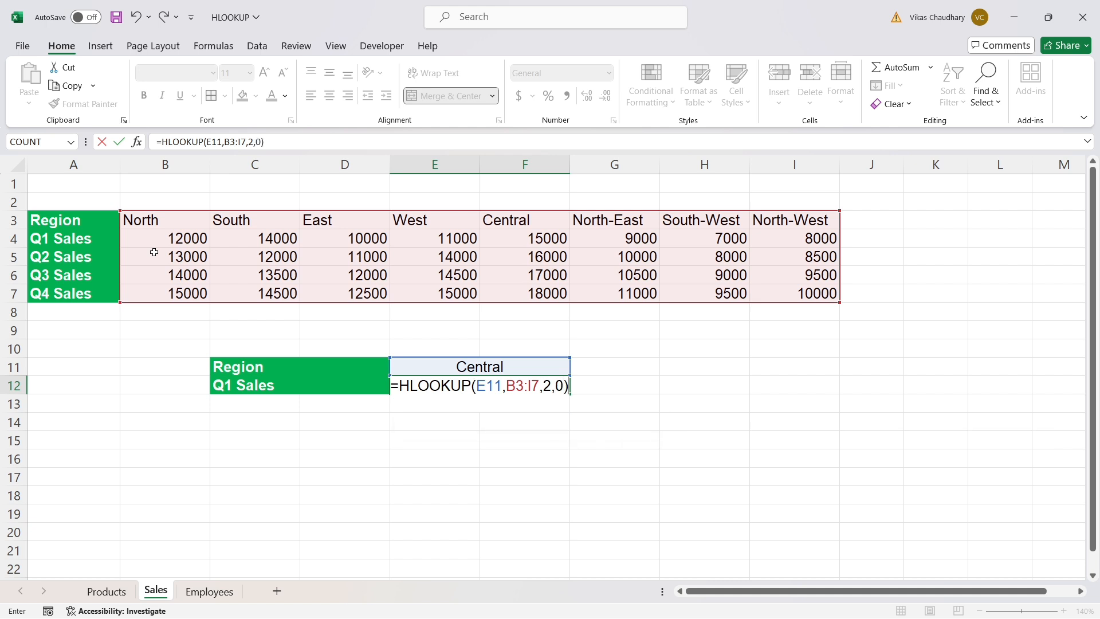
pyautogui.press('Return')
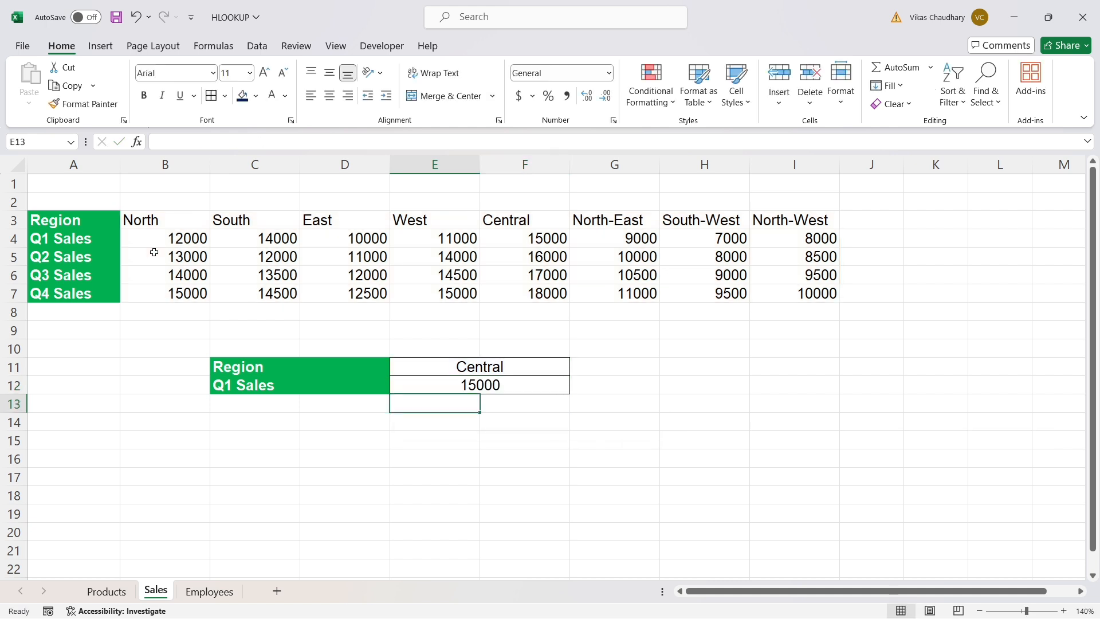
pyautogui.click(471, 384)
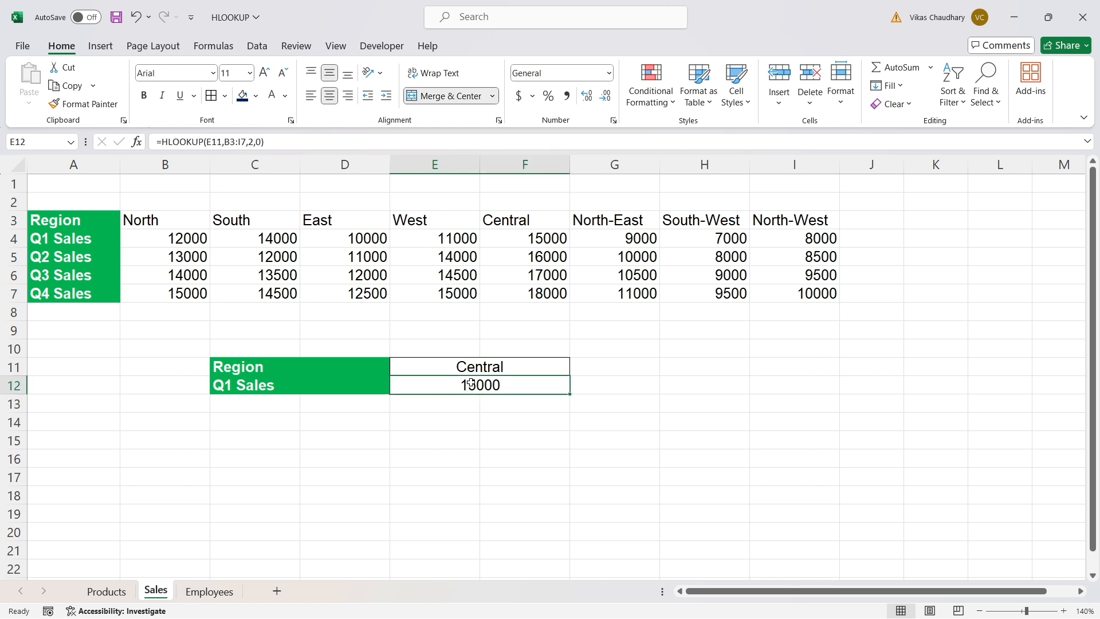
pyautogui.click(537, 238)
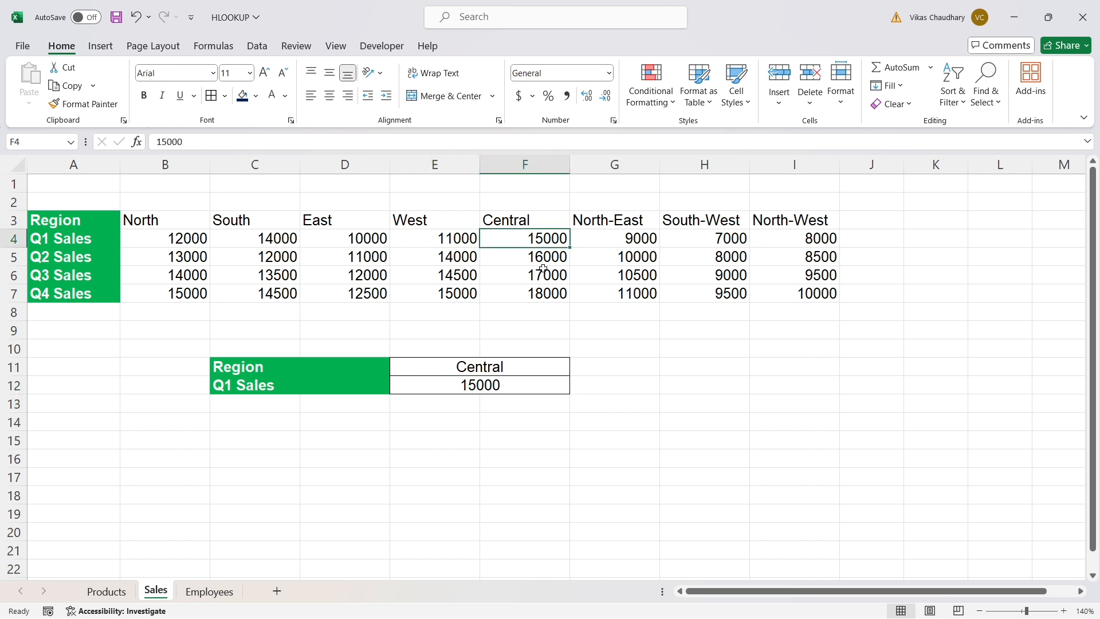
# Change the label in C12 to Q2 Sales
pyautogui.doubleClick(229, 384)
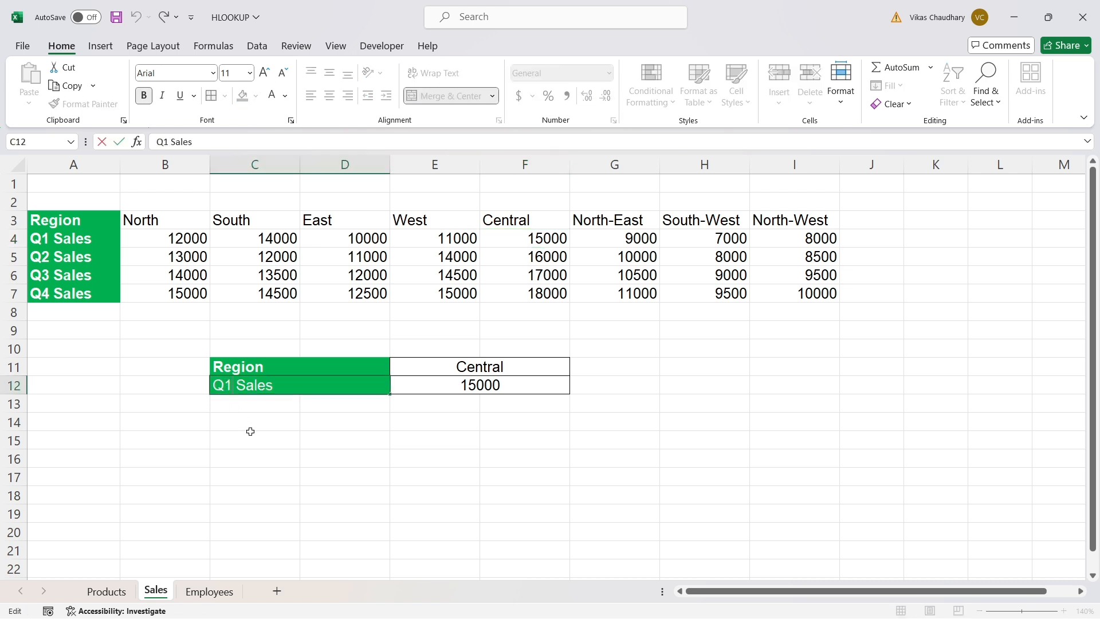
pyautogui.press('BackSpace')
pyautogui.write('2')
pyautogui.press('Return')
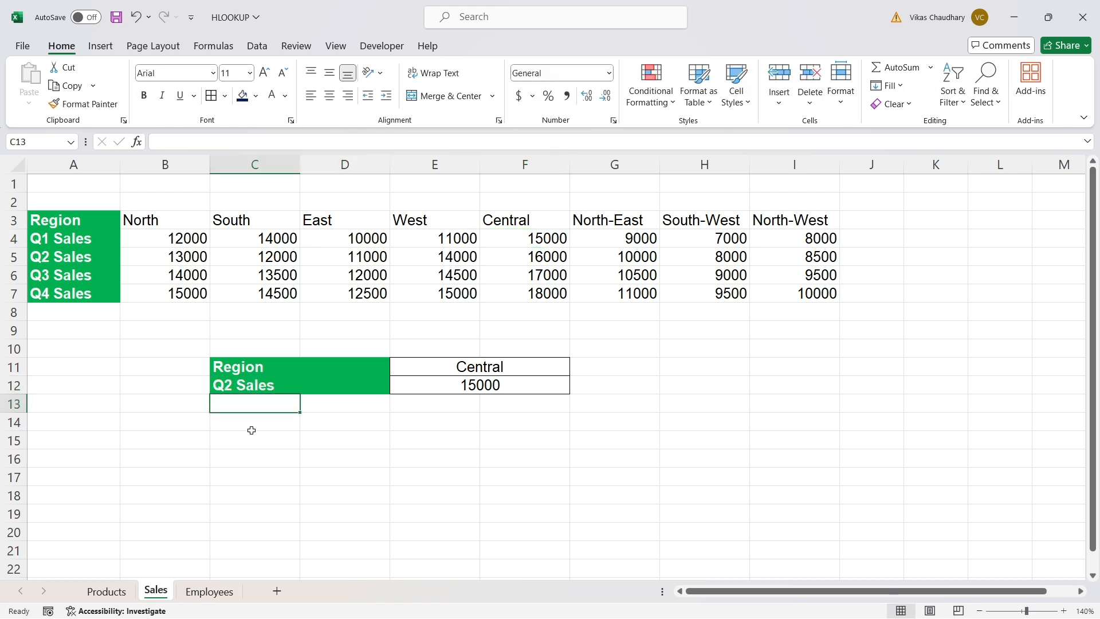
# Set the row index number in the E12 HLOOKUP formula to 3 to return Q2 sales
pyautogui.press('Right')
pyautogui.press('Right')
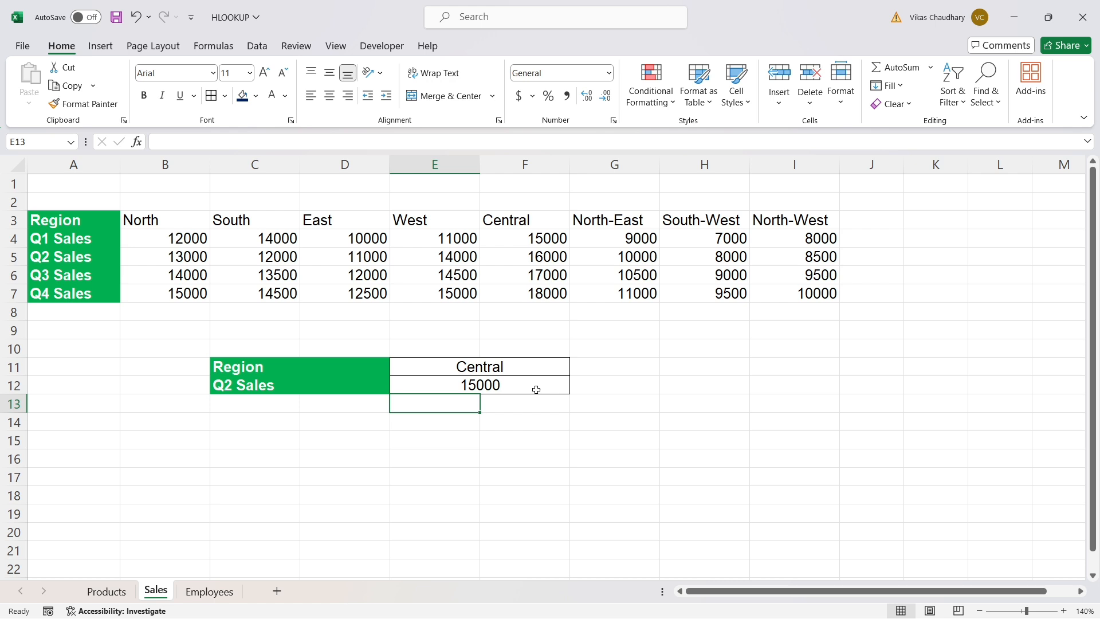
pyautogui.click(537, 390)
pyautogui.doubleClick(538, 389)
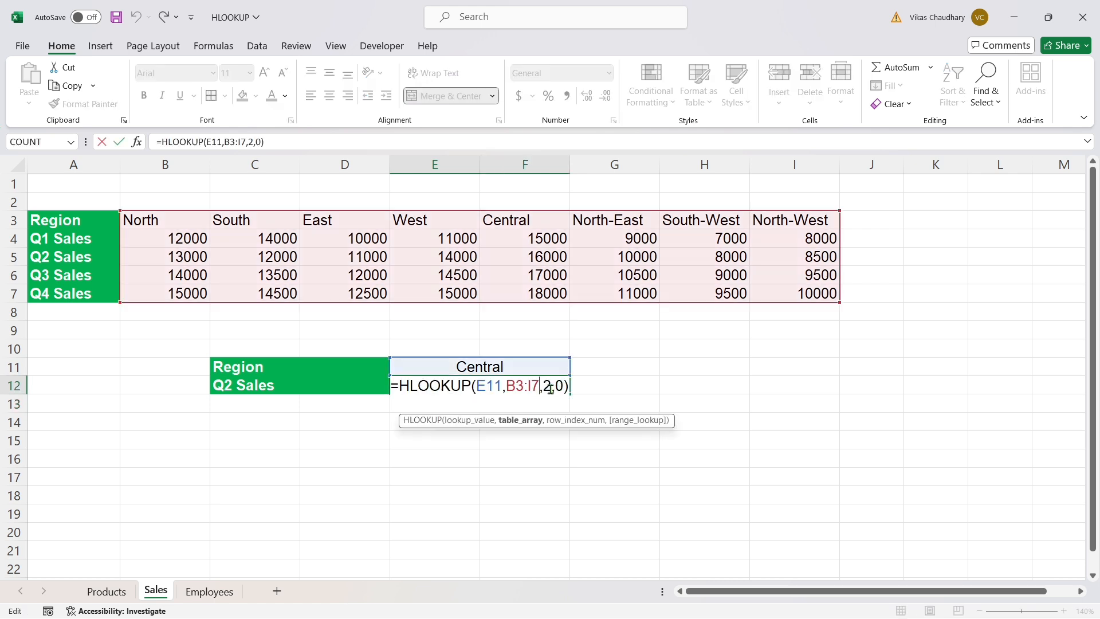
pyautogui.doubleClick(549, 388)
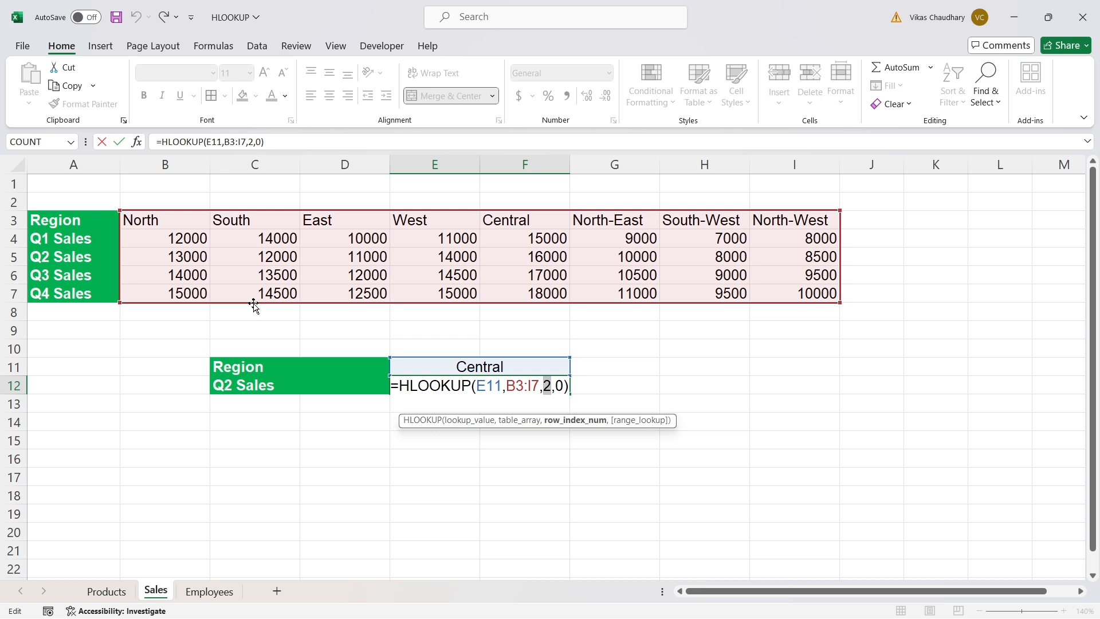
pyautogui.write('3')
pyautogui.press('Return')
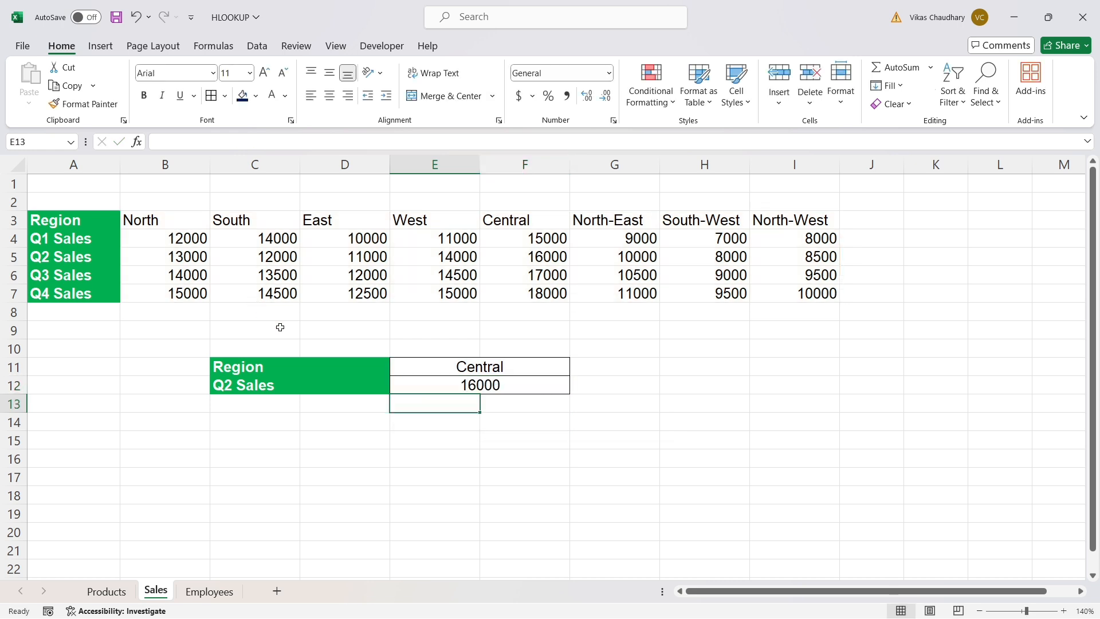
pyautogui.click(501, 387)
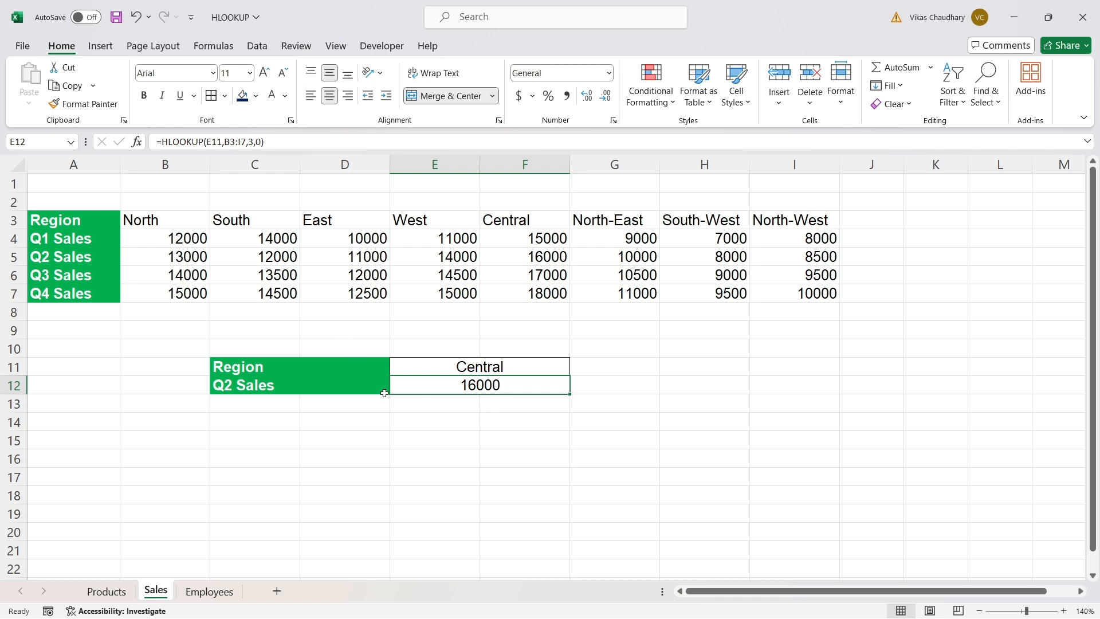
# Test the Q2 Sales lookup by setting the region in E11 to West
pyautogui.click(517, 368)
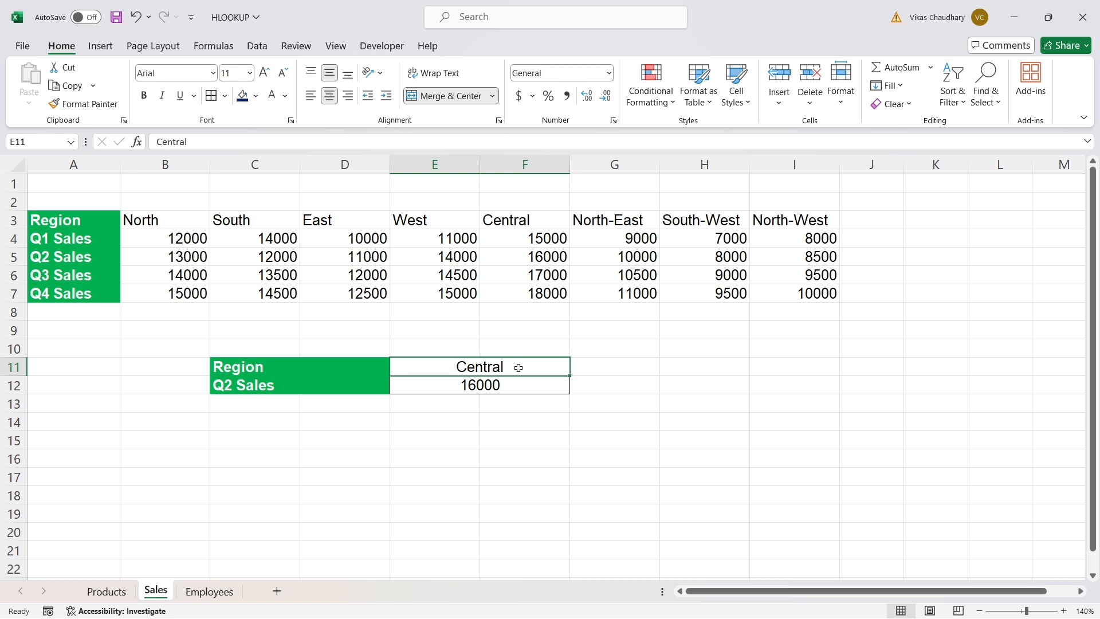
pyautogui.write('West')
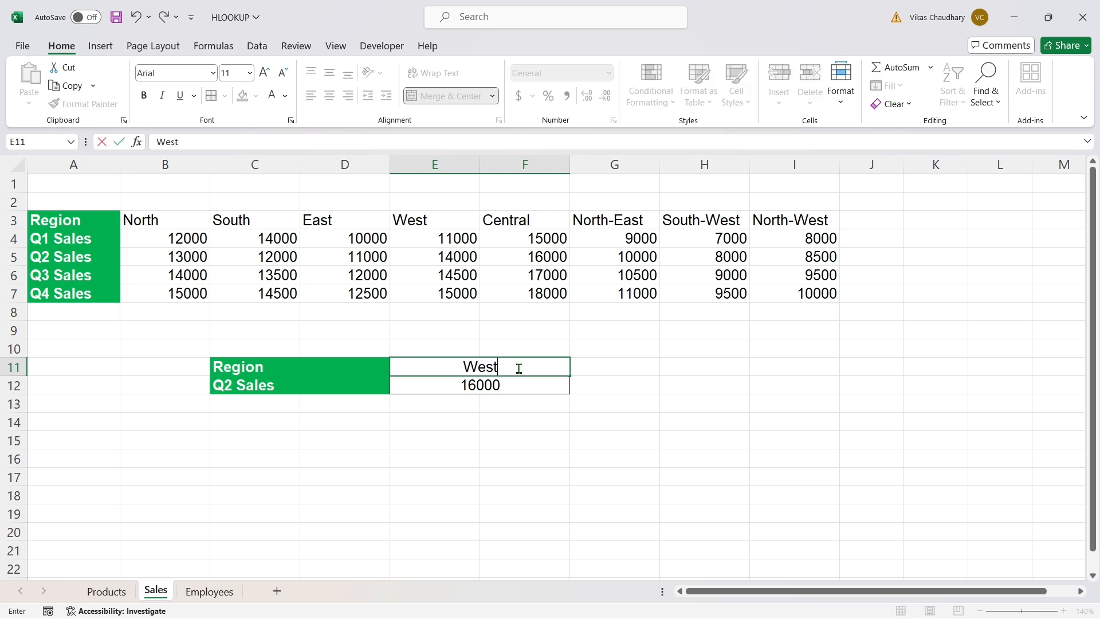
pyautogui.press('Return')
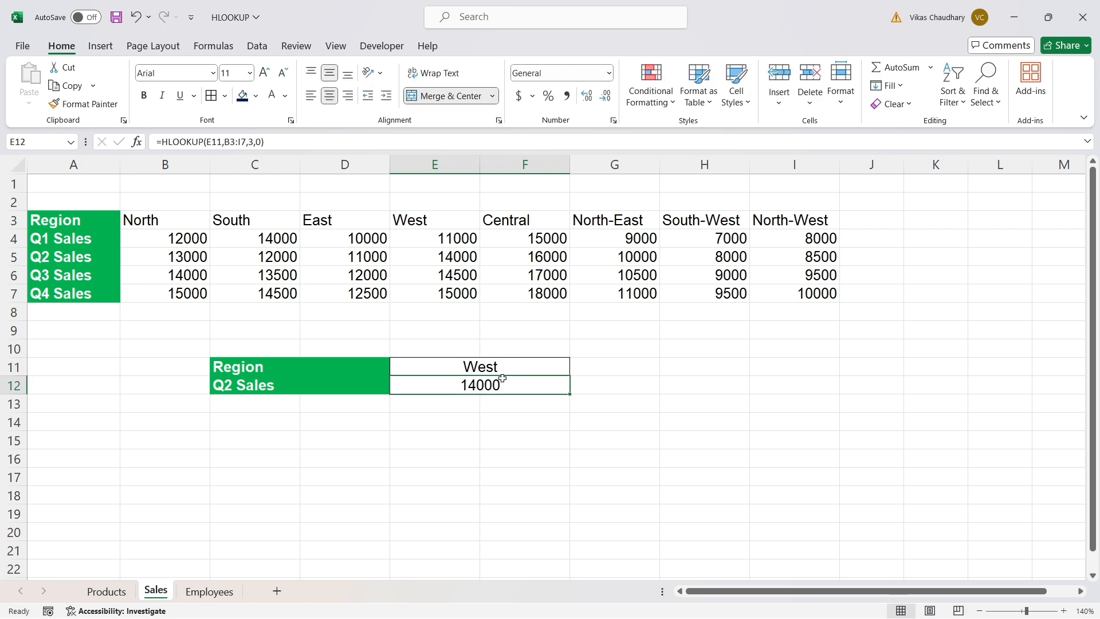
# Compare the Q2 Sales lookup in E12 with the West value in E5 of the sales table
pyautogui.click(350, 256)
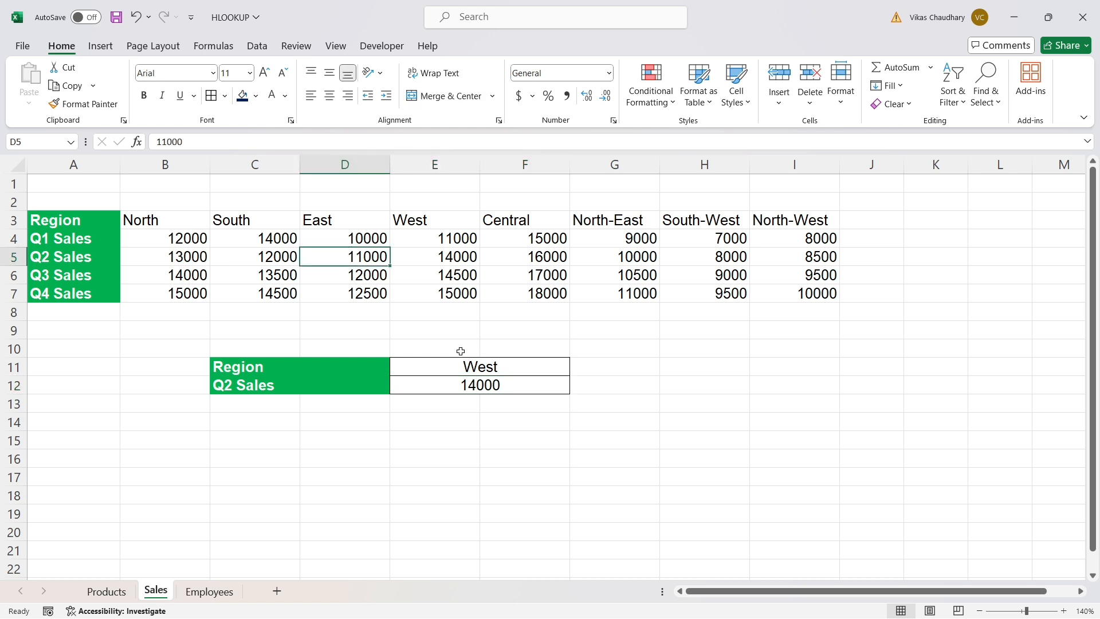
pyautogui.click(443, 256)
pyautogui.click(499, 386)
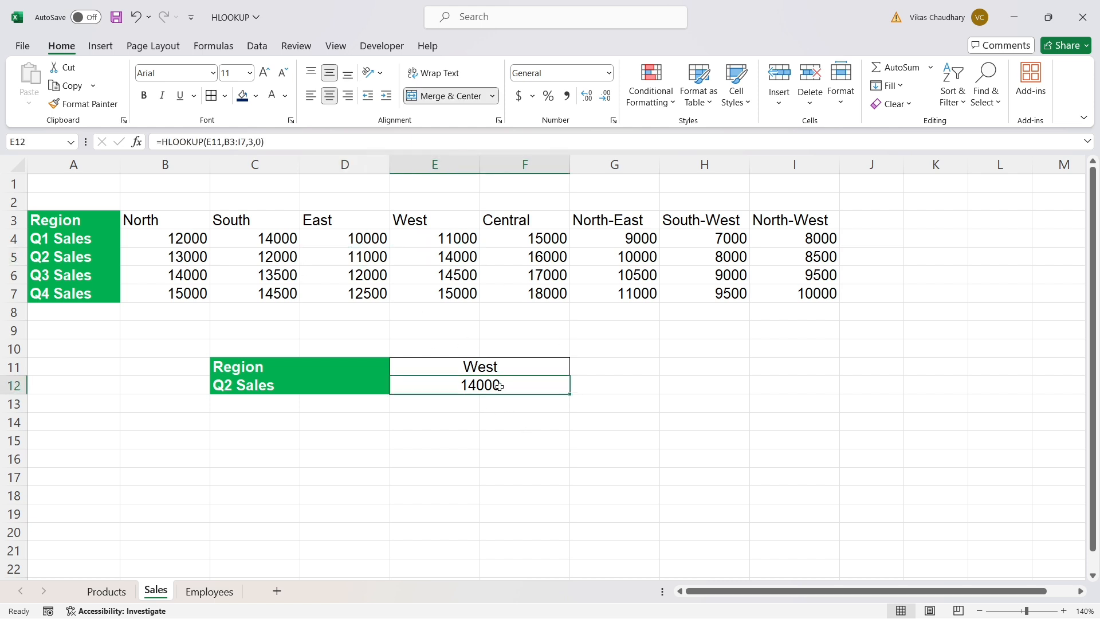
pyautogui.click(516, 440)
pyautogui.click(370, 473)
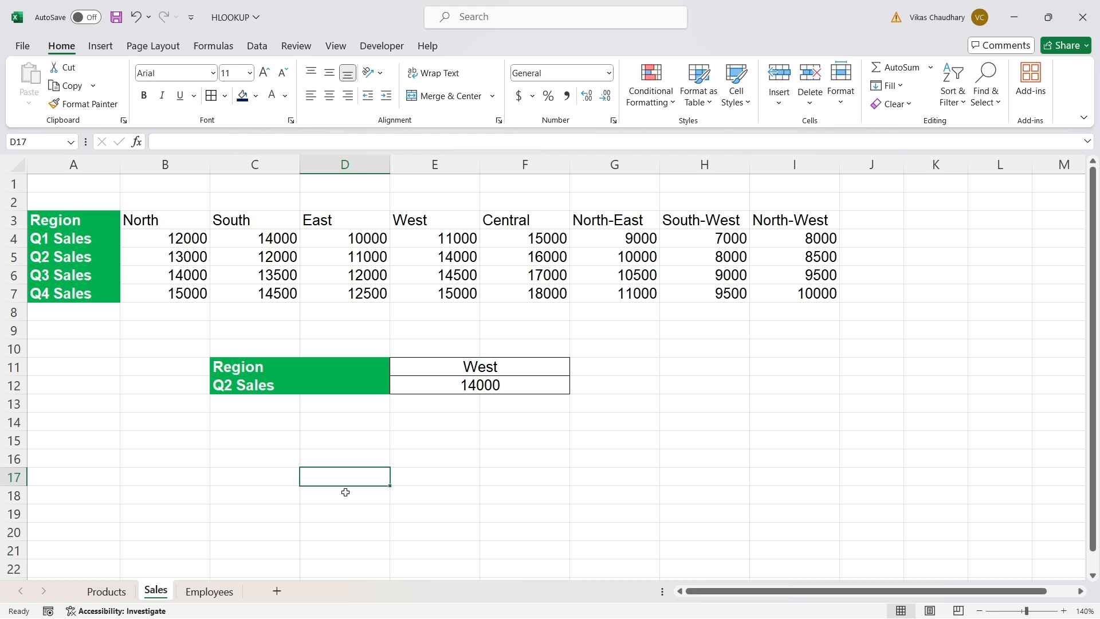
# Open the Employees sheet and review the Employee ID and Name row headings and the Name/Department lookup labels
pyautogui.click(210, 592)
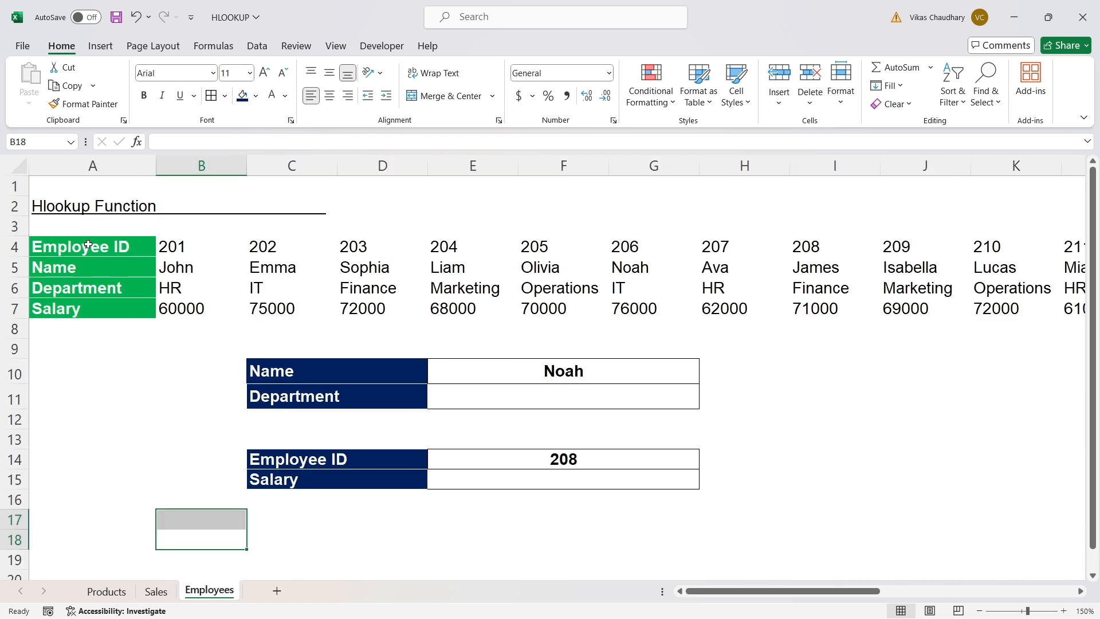
pyautogui.moveTo(89, 245); pyautogui.dragTo(93, 261)
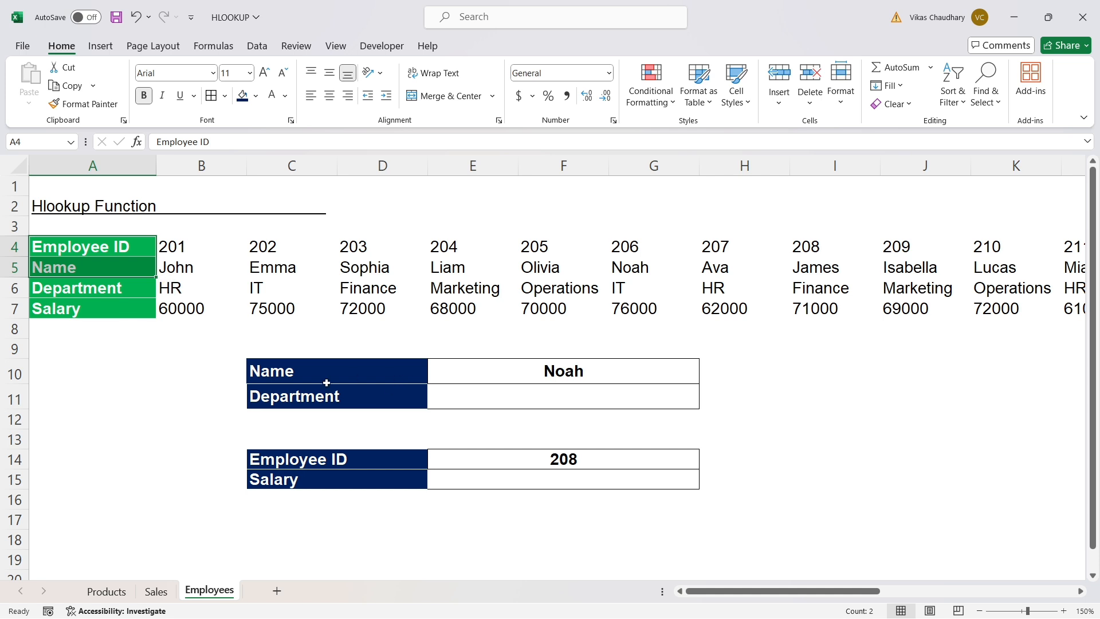
pyautogui.moveTo(319, 376)
pyautogui.mouseDown()
pyautogui.moveTo(322, 396)
pyautogui.moveTo(327, 386)
pyautogui.mouseUp()
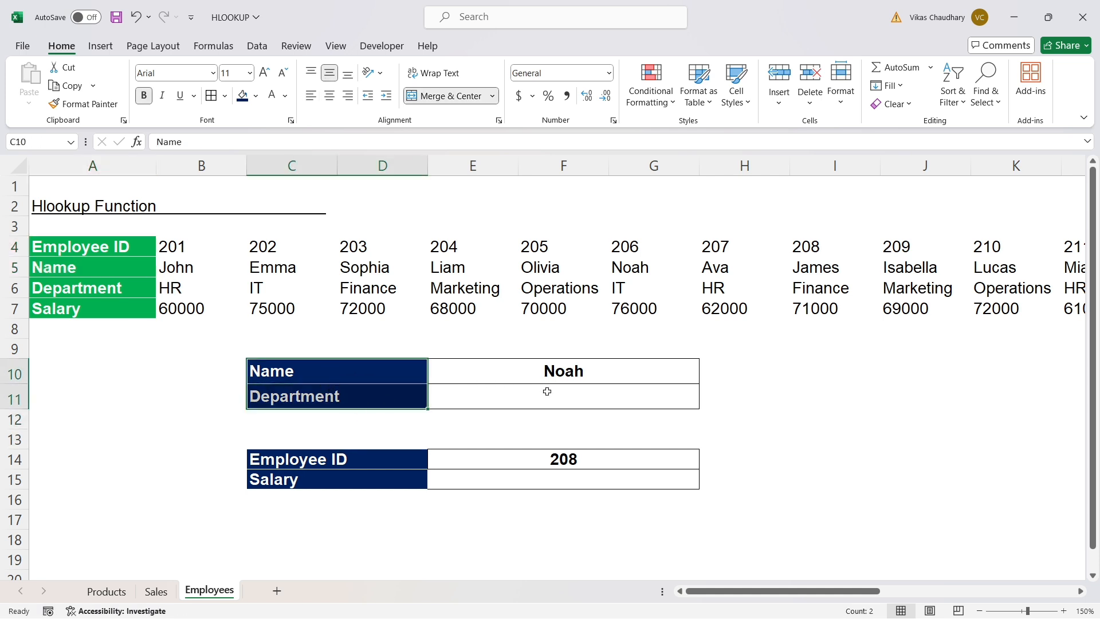
# Enter =HLOOKUP(E10,B5:U7,2,0) in E11 to return the department for the name in E10
pyautogui.click(568, 395)
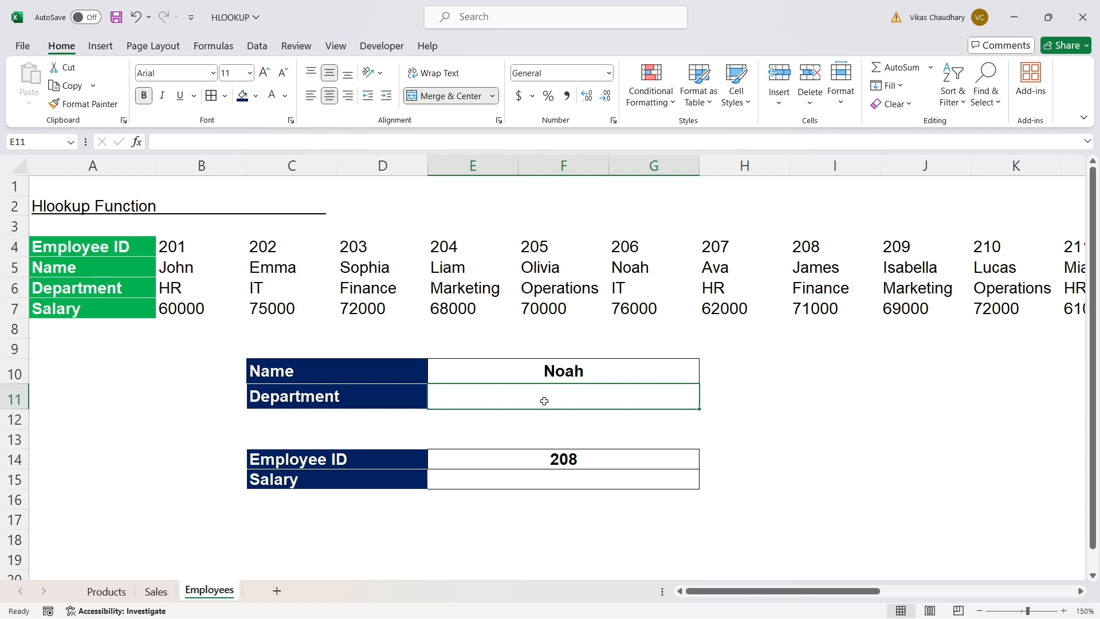
pyautogui.write('=')
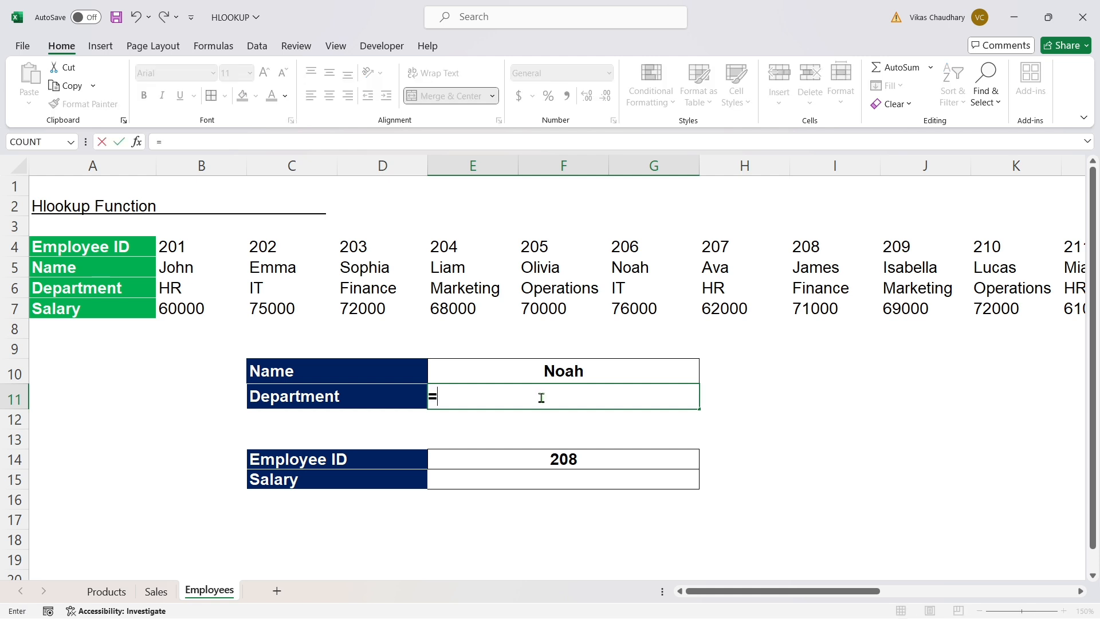
pyautogui.write('Hlo')
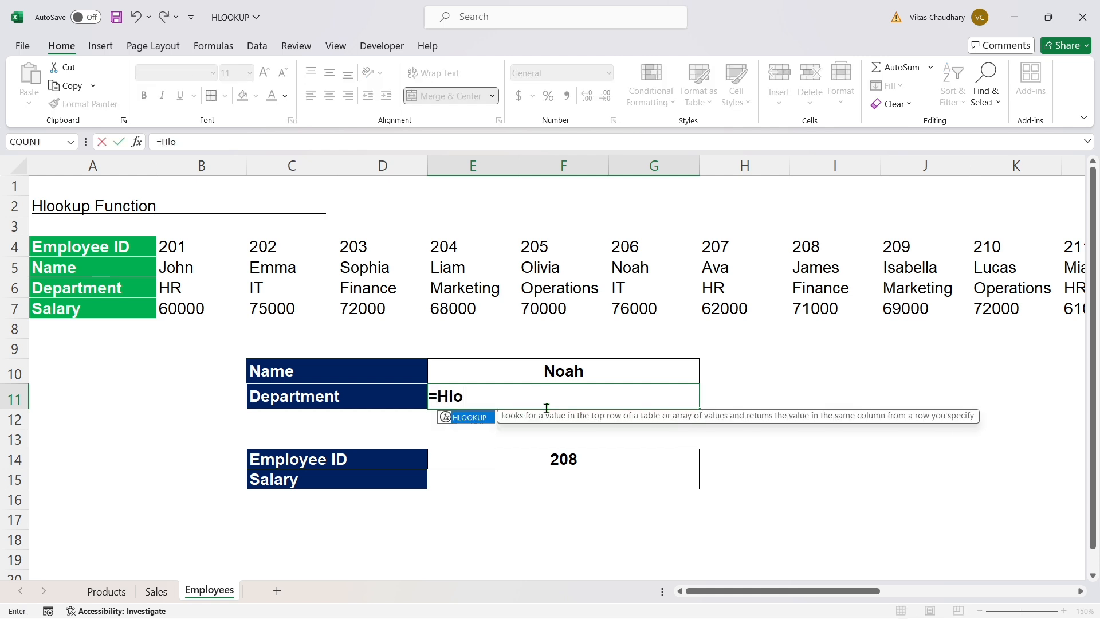
pyautogui.press('Tab')
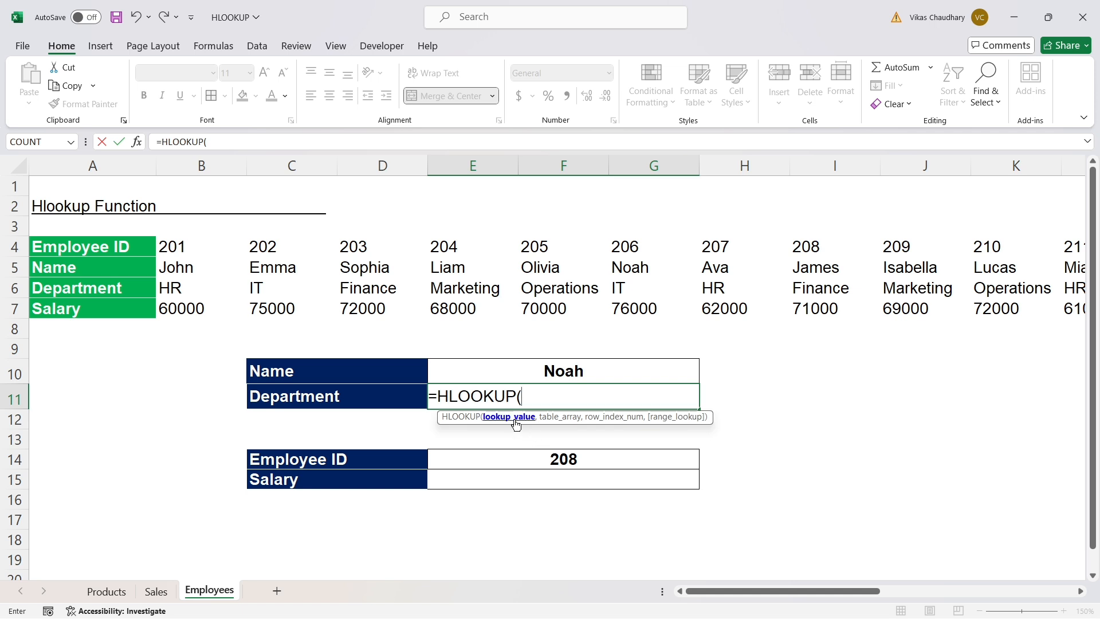
pyautogui.click(588, 371)
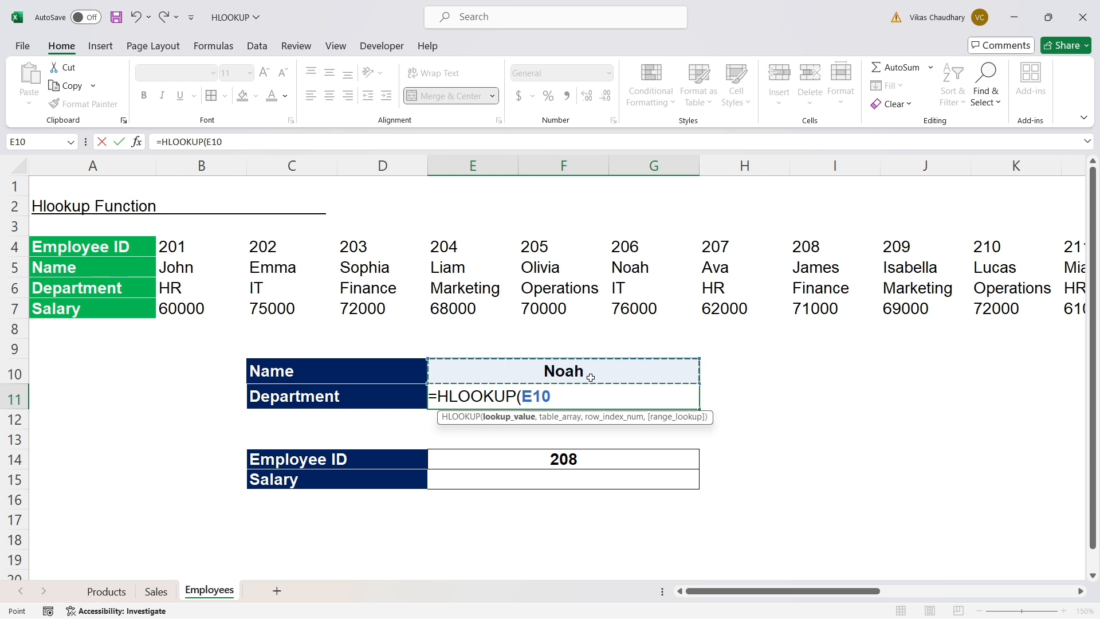
pyautogui.write(',')
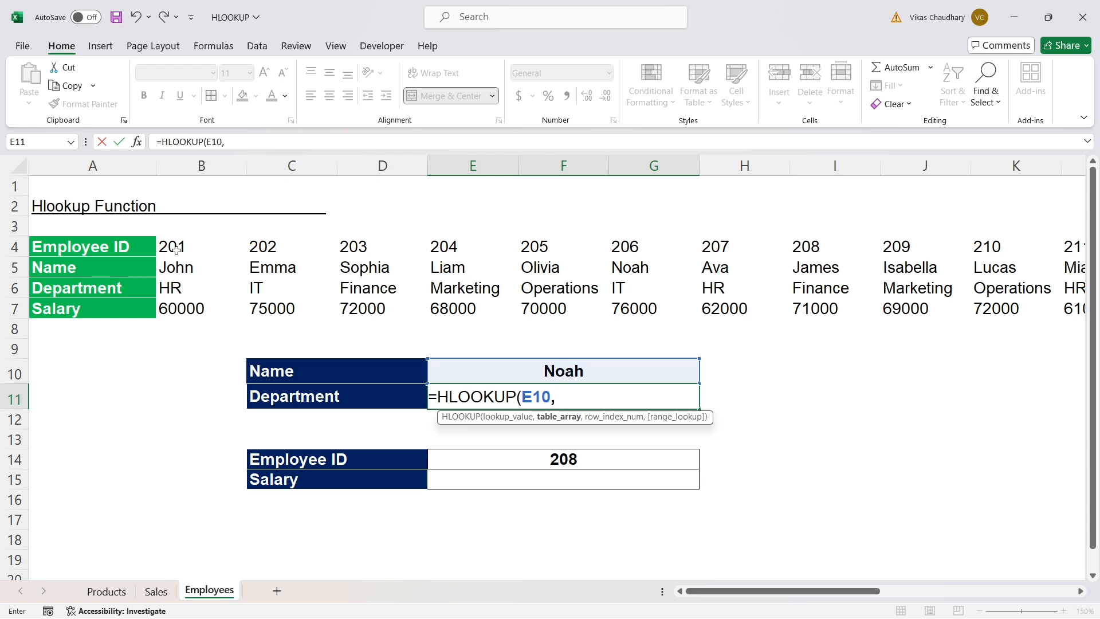
pyautogui.moveTo(178, 267); pyautogui.dragTo(182, 305)
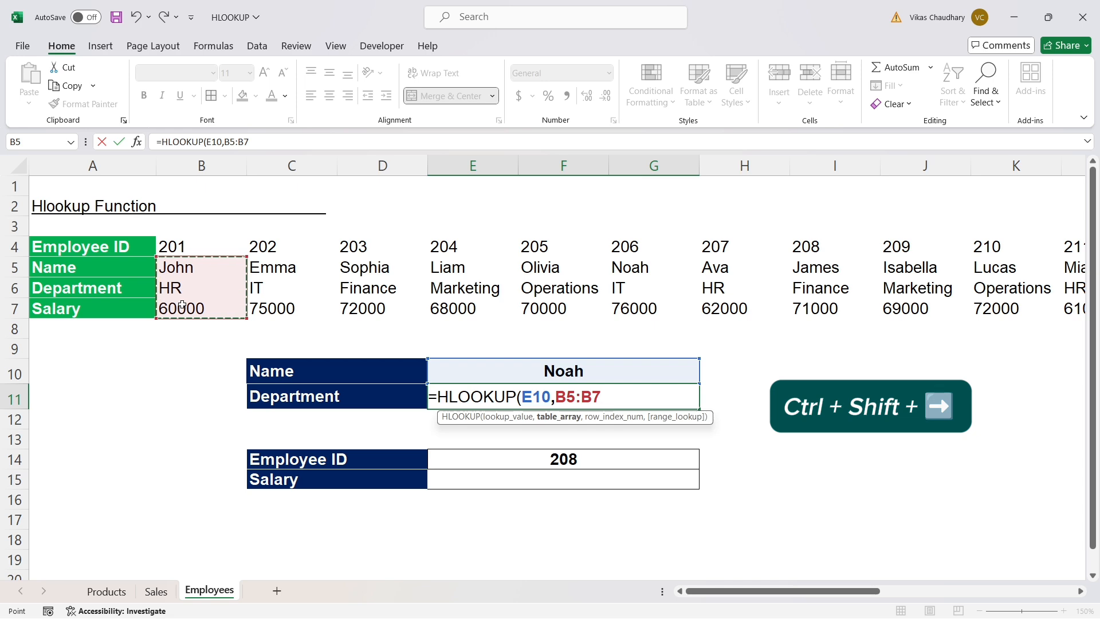
pyautogui.hotkey('ctrl', 'shift', 'Right')
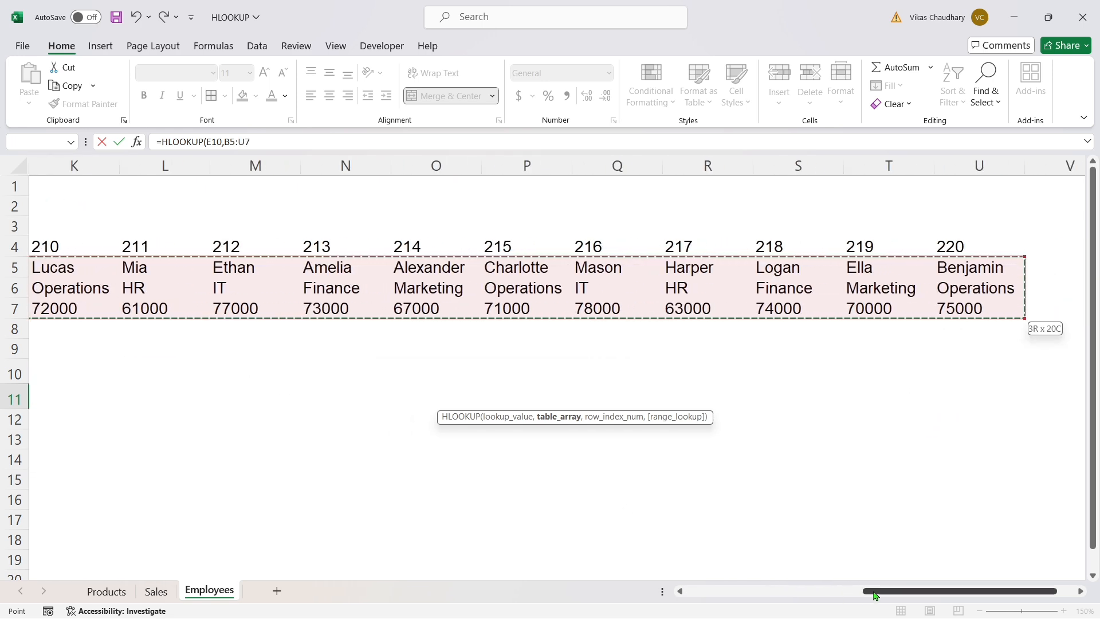
pyautogui.moveTo(871, 591); pyautogui.dragTo(677, 614)
pyautogui.write(',2')
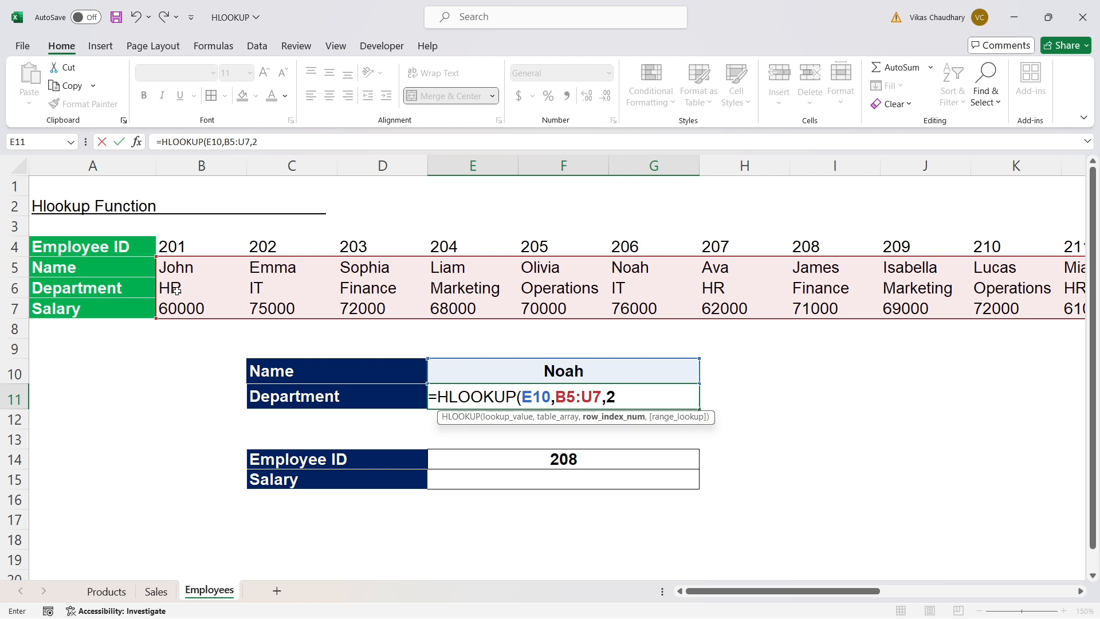
pyautogui.write(',')
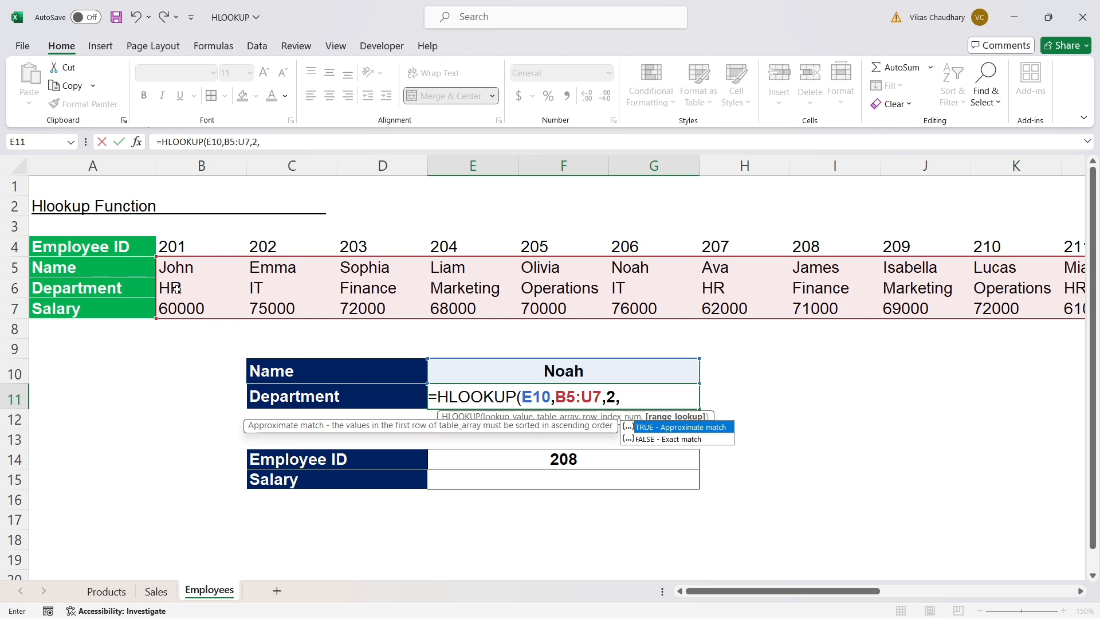
pyautogui.write('0)')
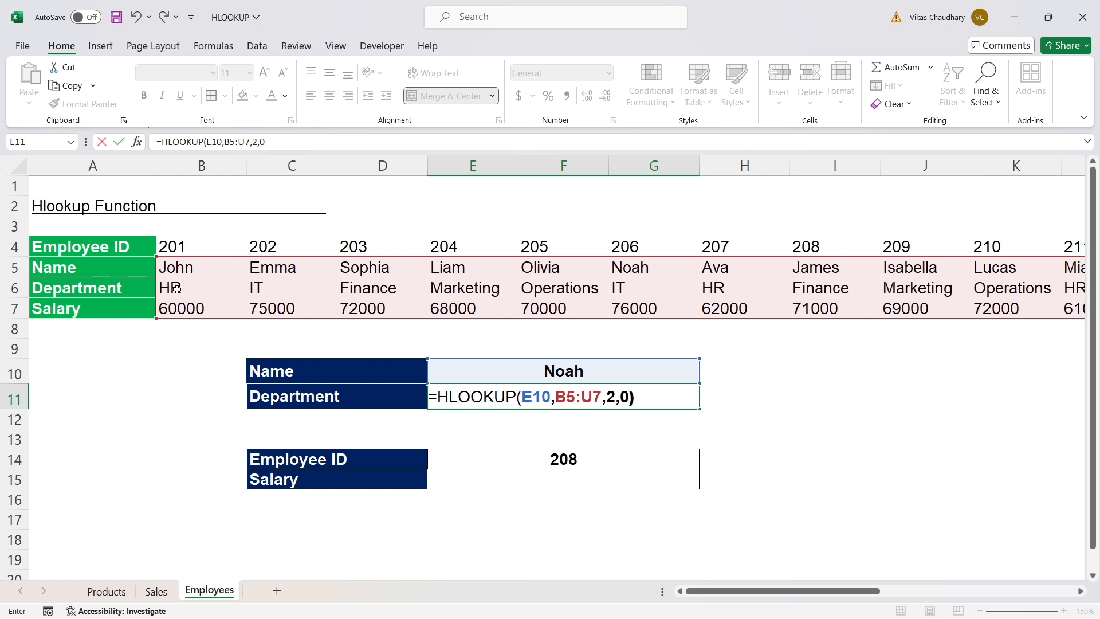
pyautogui.press('Return')
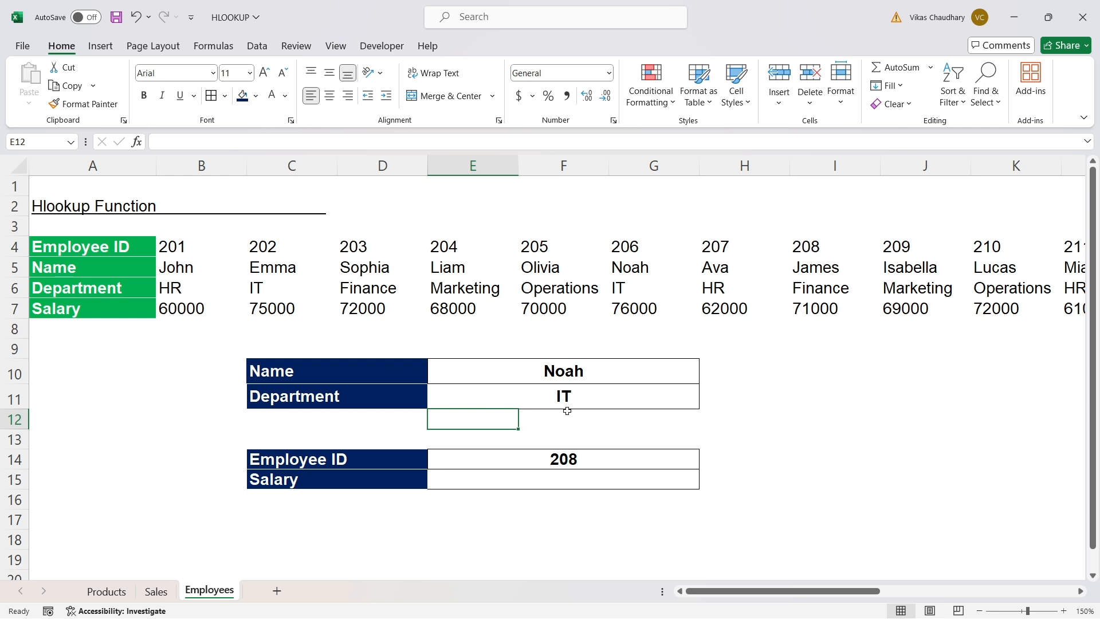
# Check the department lookup against G5:G6, and test it by changing E10 to the employee name from E5 and comparing with E5:E6
pyautogui.click(548, 396)
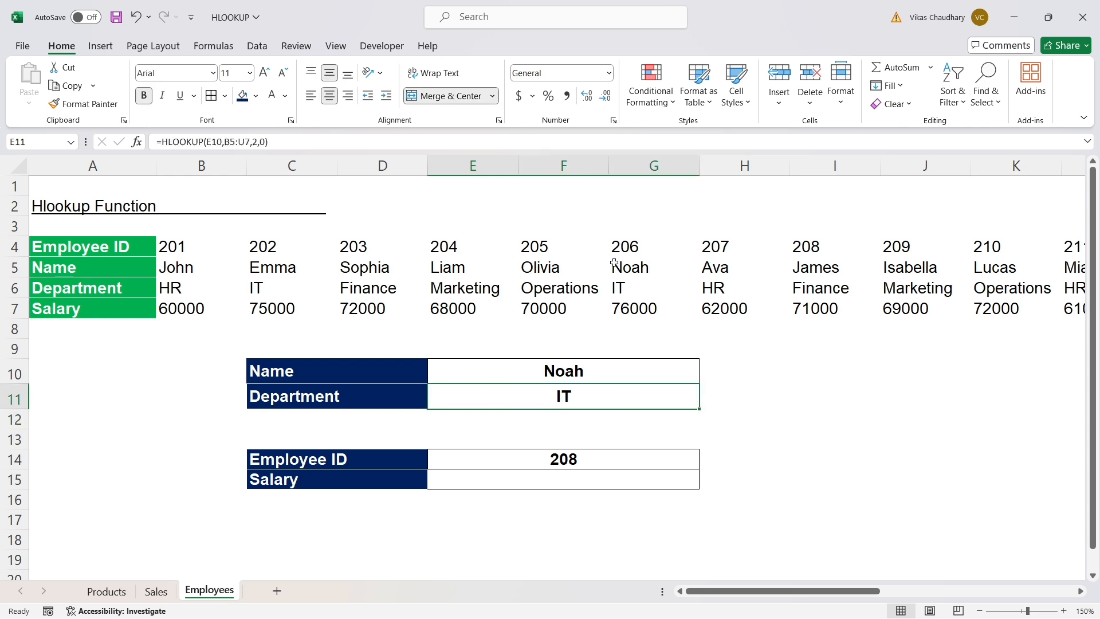
pyautogui.moveTo(618, 267); pyautogui.dragTo(621, 286)
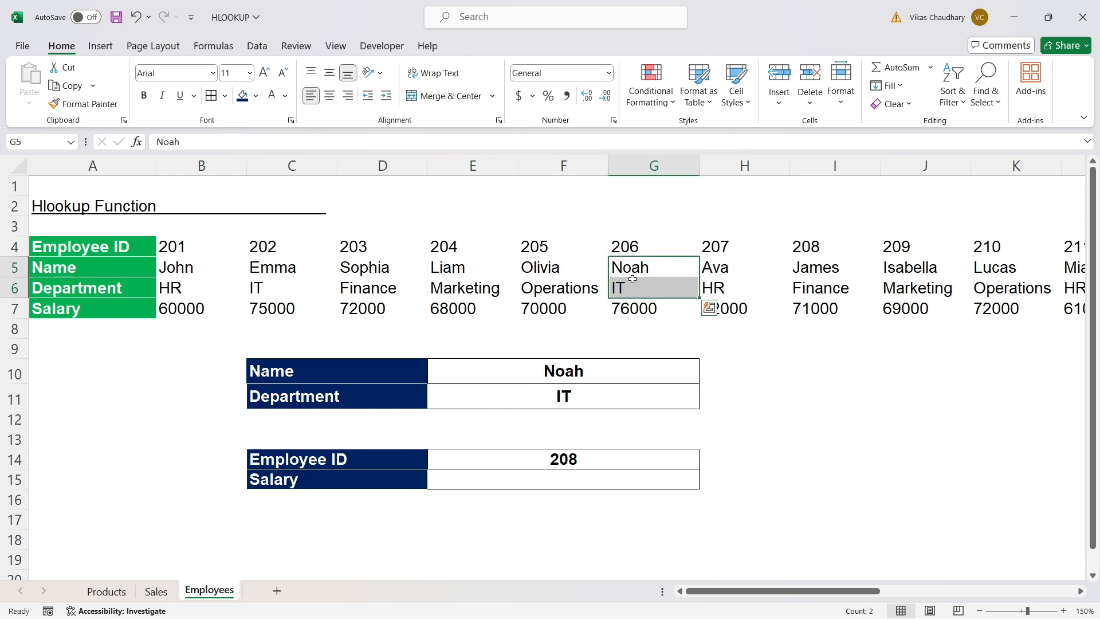
pyautogui.click(565, 370)
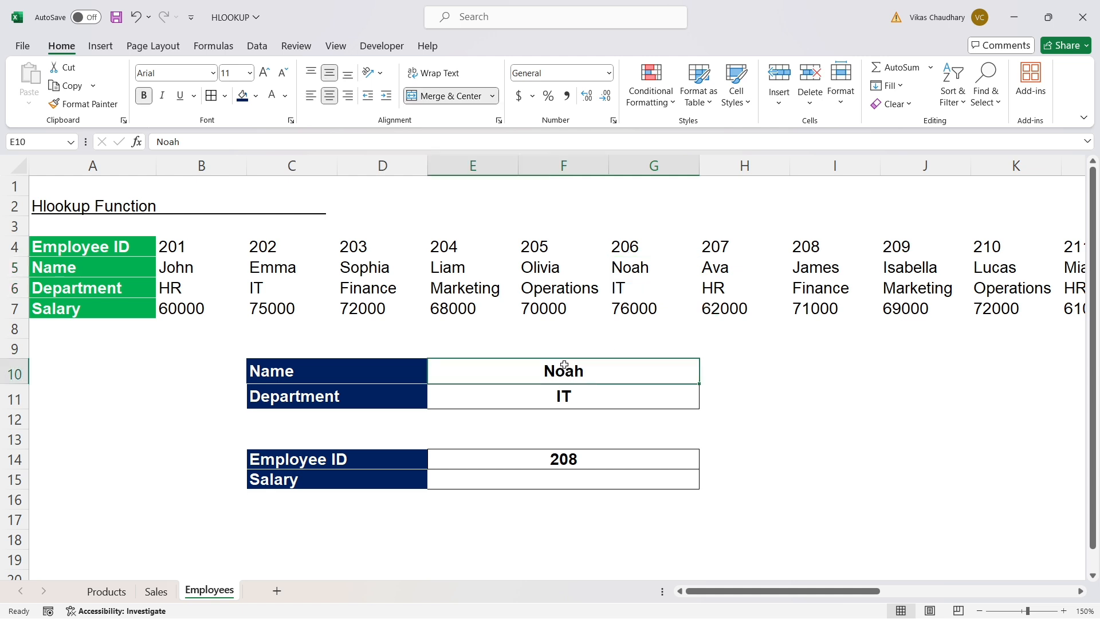
pyautogui.write('Liam')
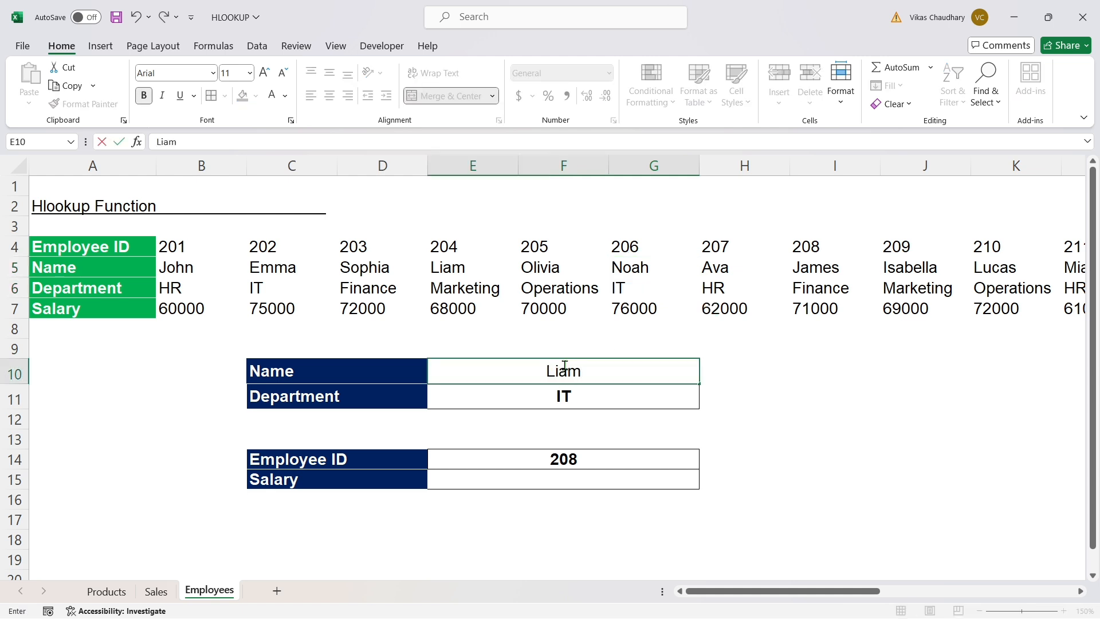
pyautogui.press('Return')
pyautogui.click(535, 366)
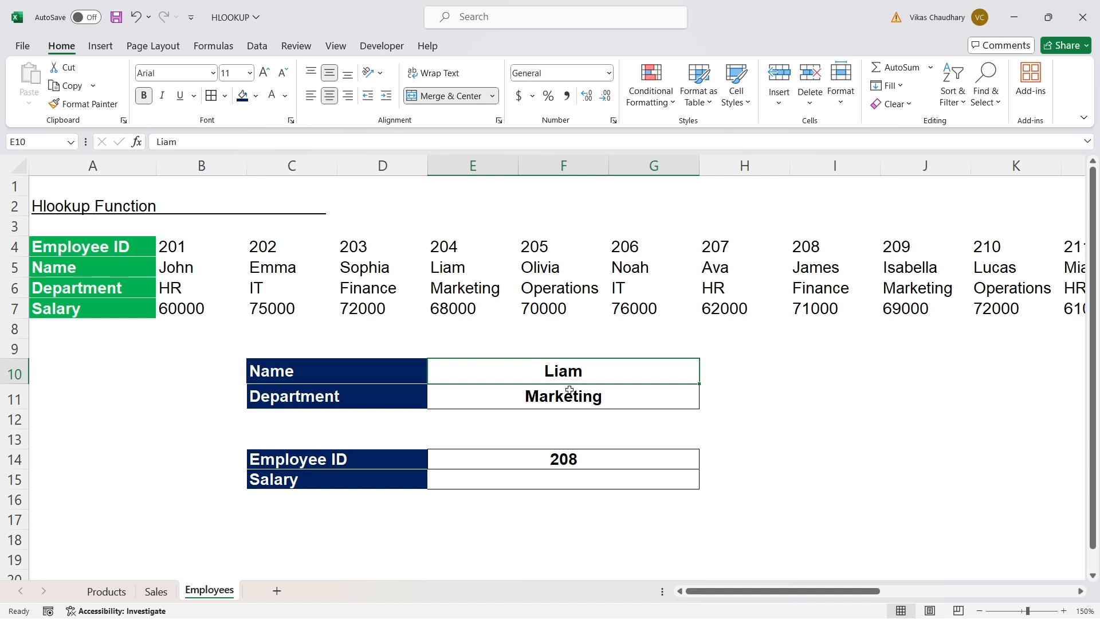
pyautogui.moveTo(467, 267); pyautogui.dragTo(464, 284)
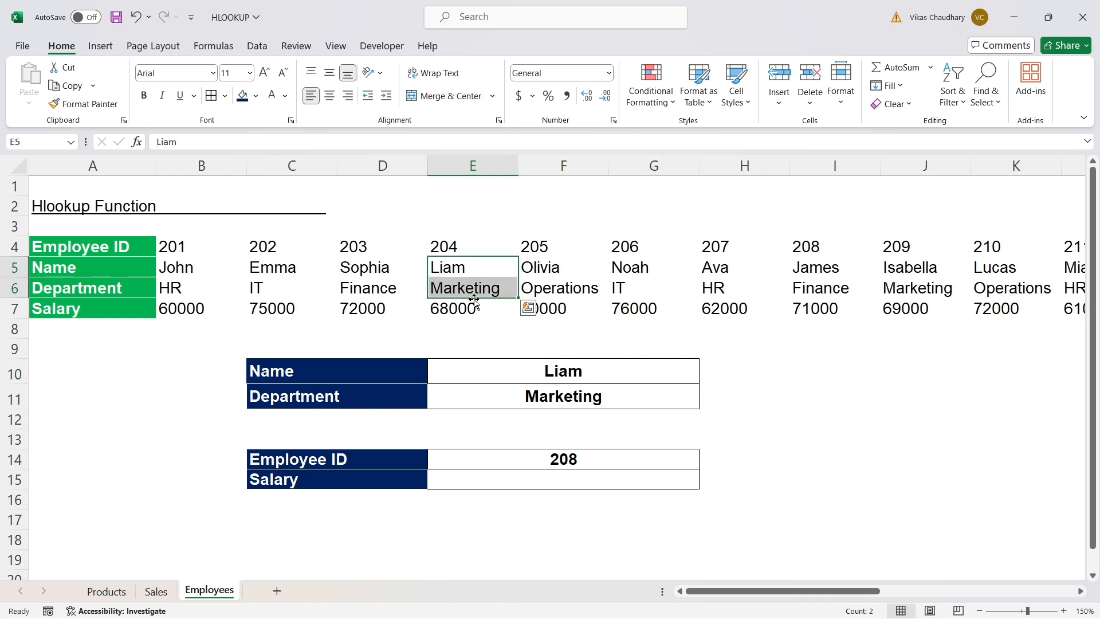
pyautogui.click(554, 395)
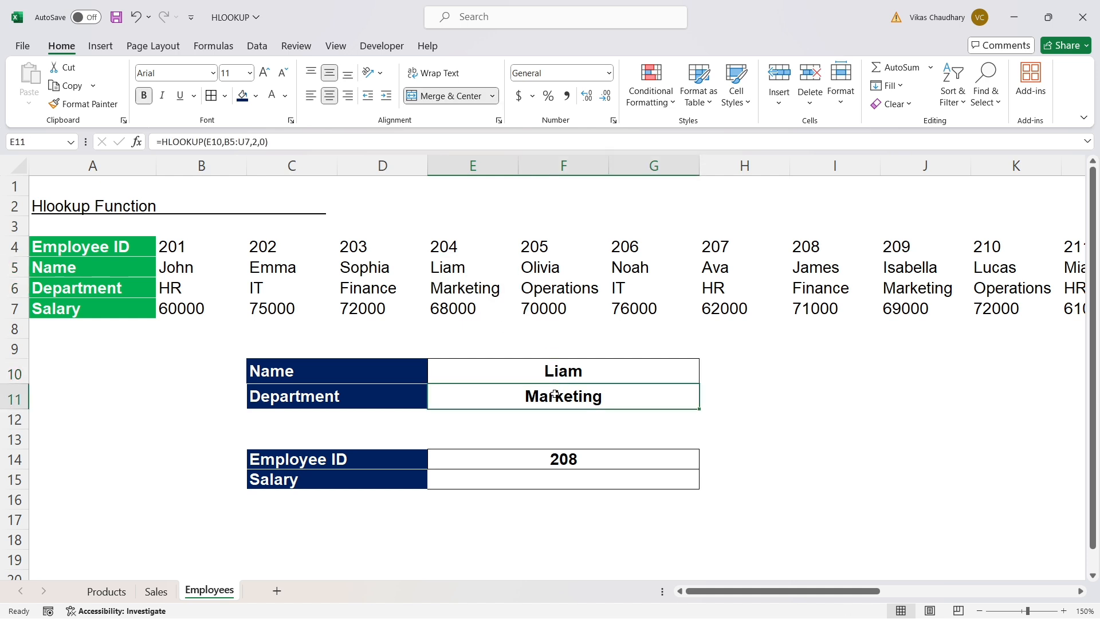
# Enter =HLOOKUP(E14,B4:U7,4,0) in E15 to return the salary for the employee ID in E14
pyautogui.click(502, 482)
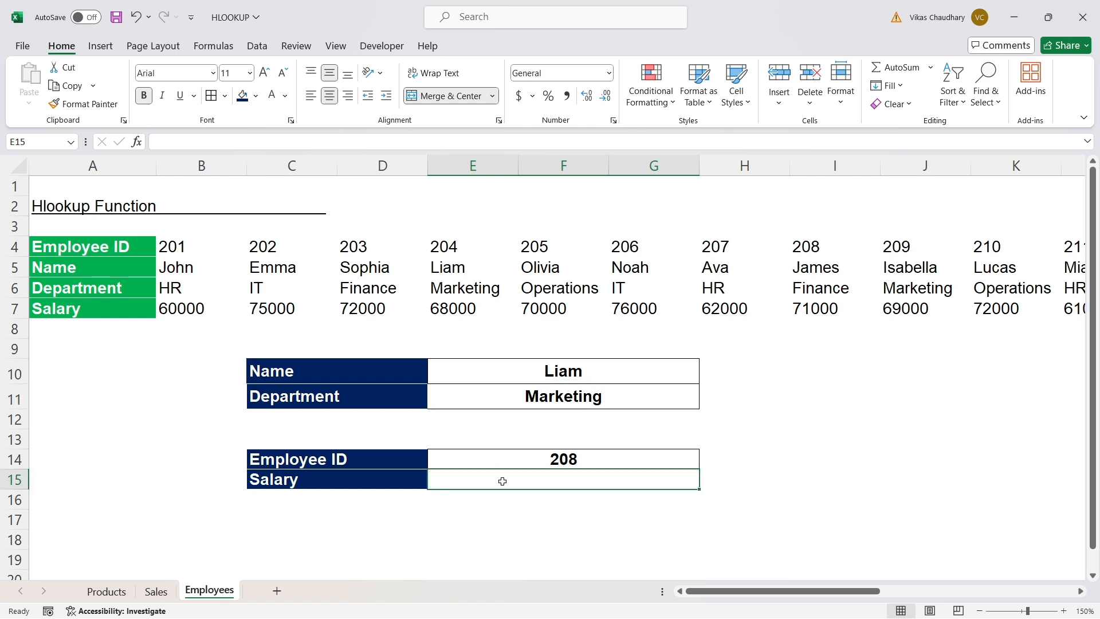
pyautogui.write('=')
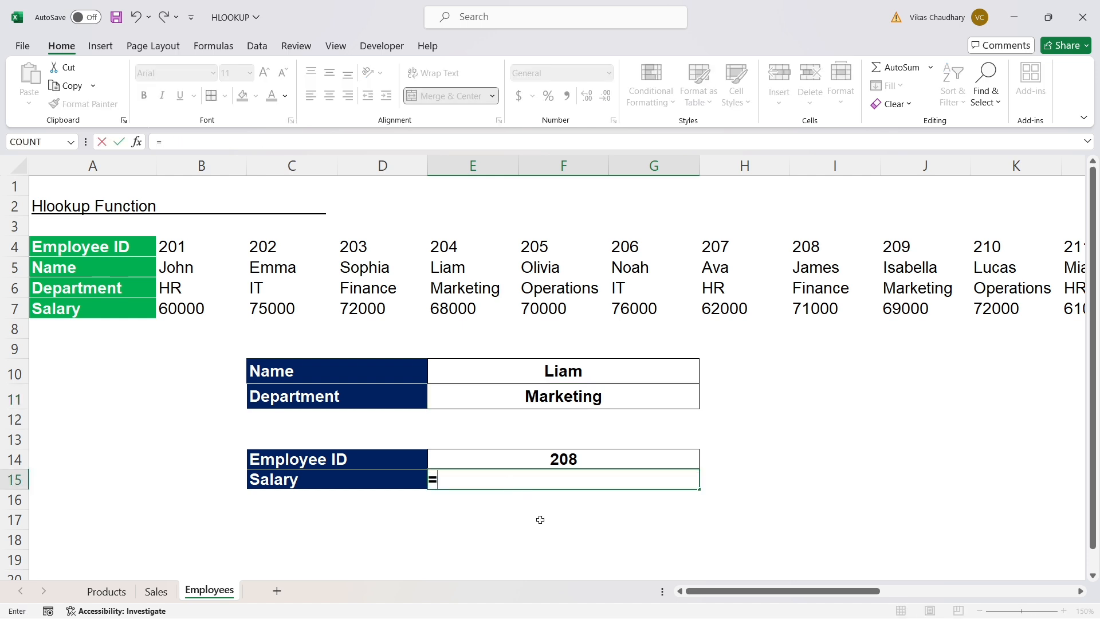
pyautogui.write('Hlo')
pyautogui.press('Tab')
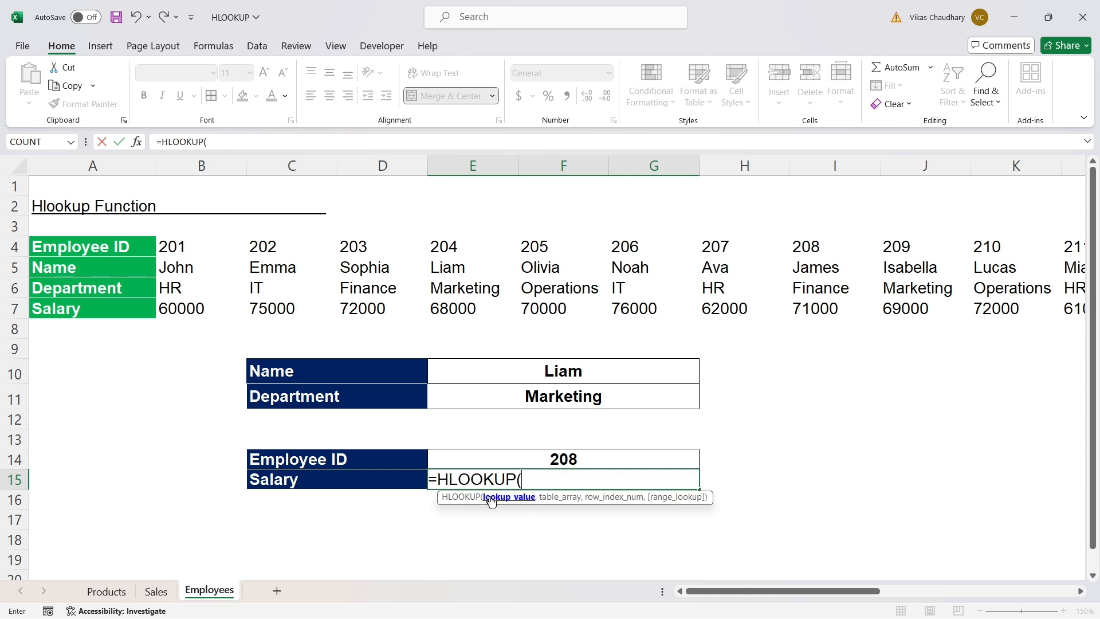
pyautogui.click(552, 462)
pyautogui.write(',')
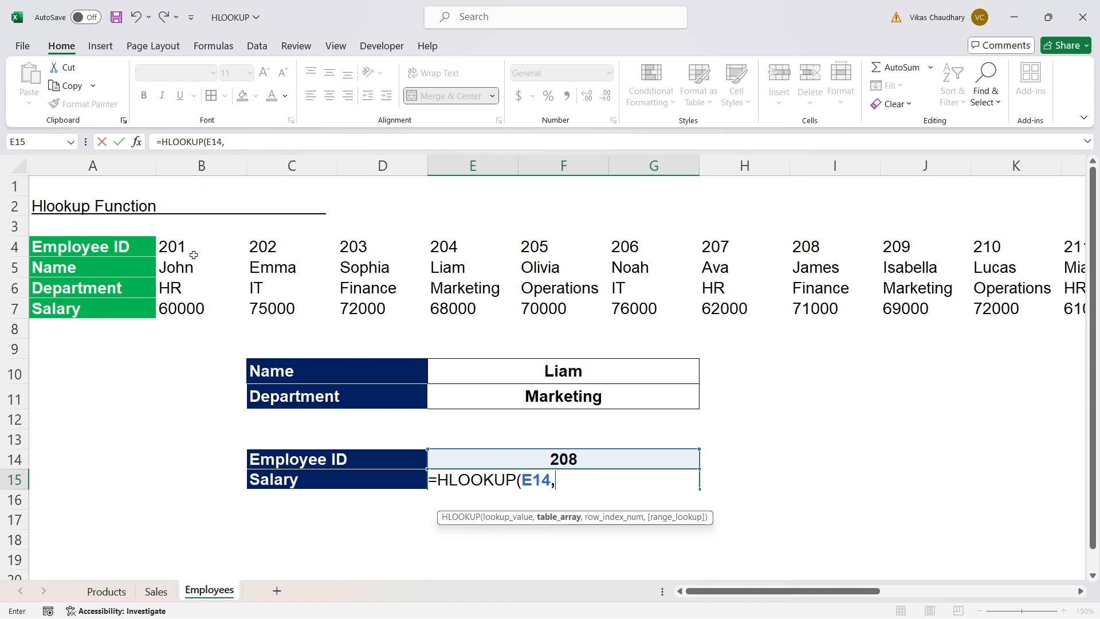
pyautogui.moveTo(186, 246); pyautogui.dragTo(189, 309)
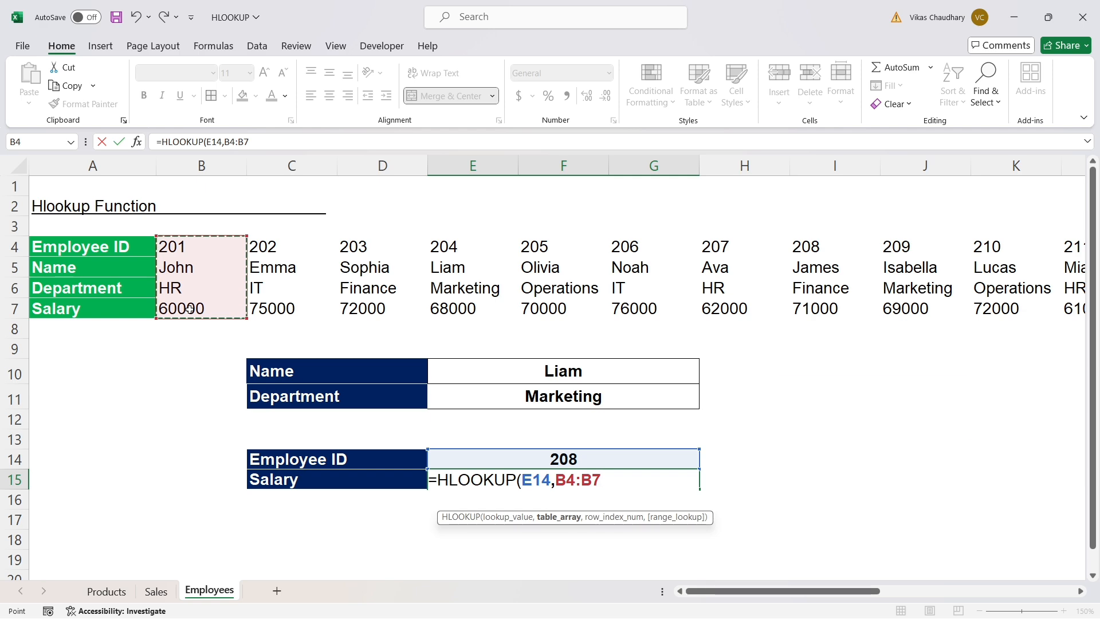
pyautogui.hotkey('ctrl', 'shift', 'Right')
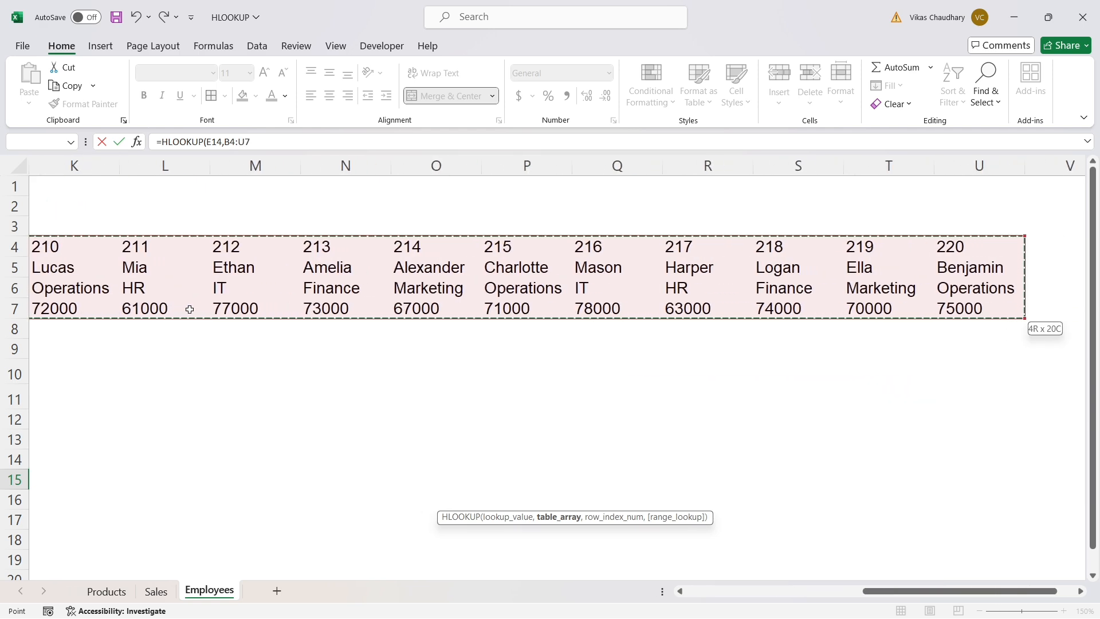
pyautogui.write(',')
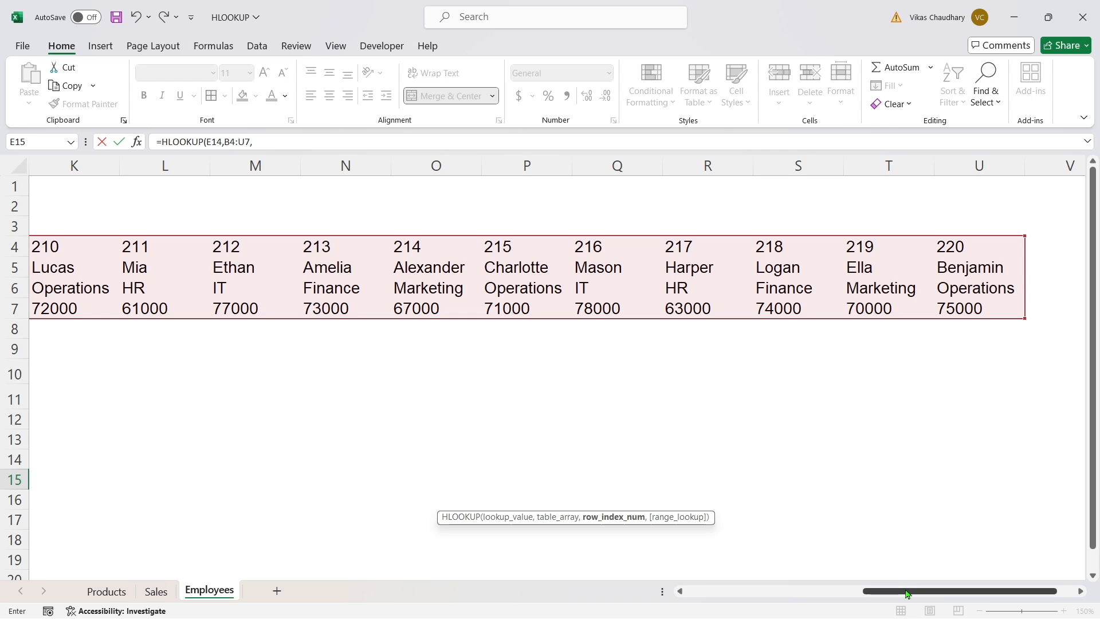
pyautogui.moveTo(906, 591); pyautogui.dragTo(729, 591)
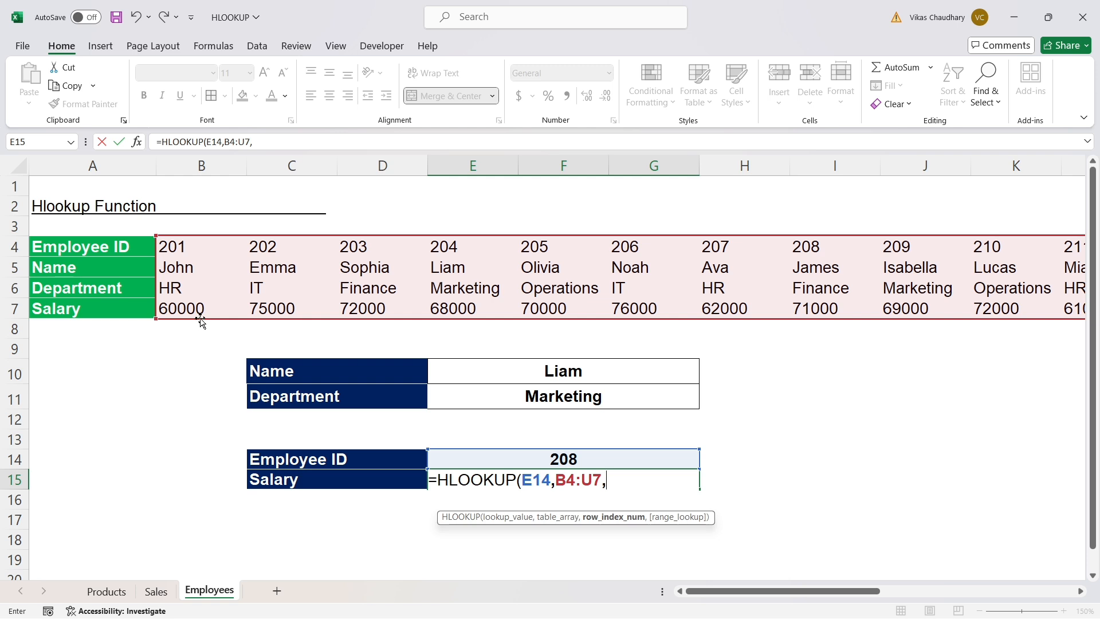
pyautogui.write('4')
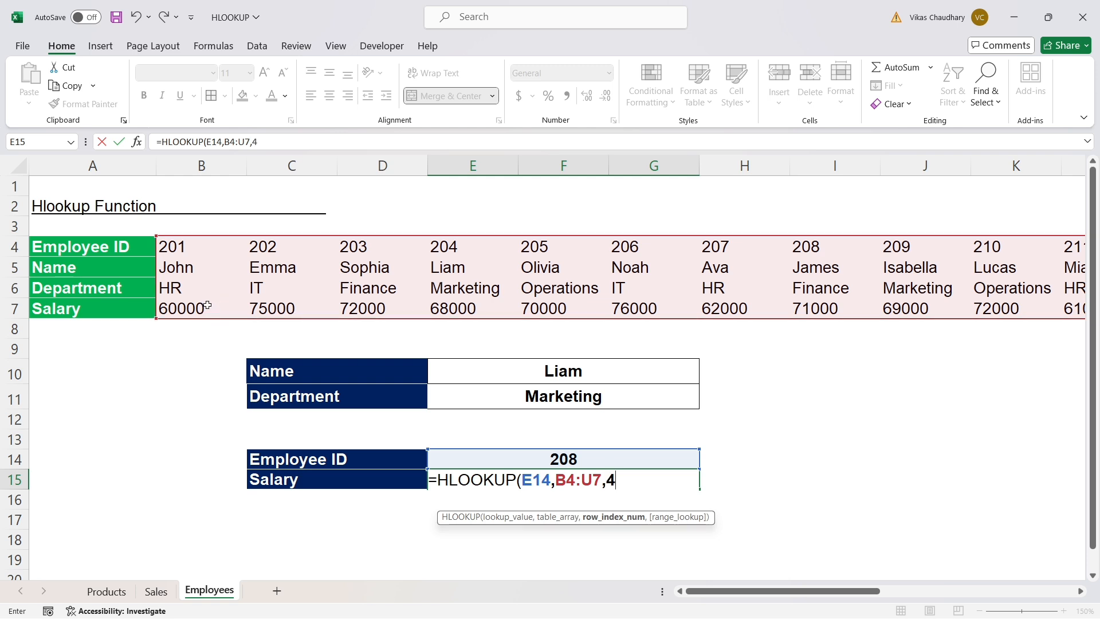
pyautogui.write(',0')
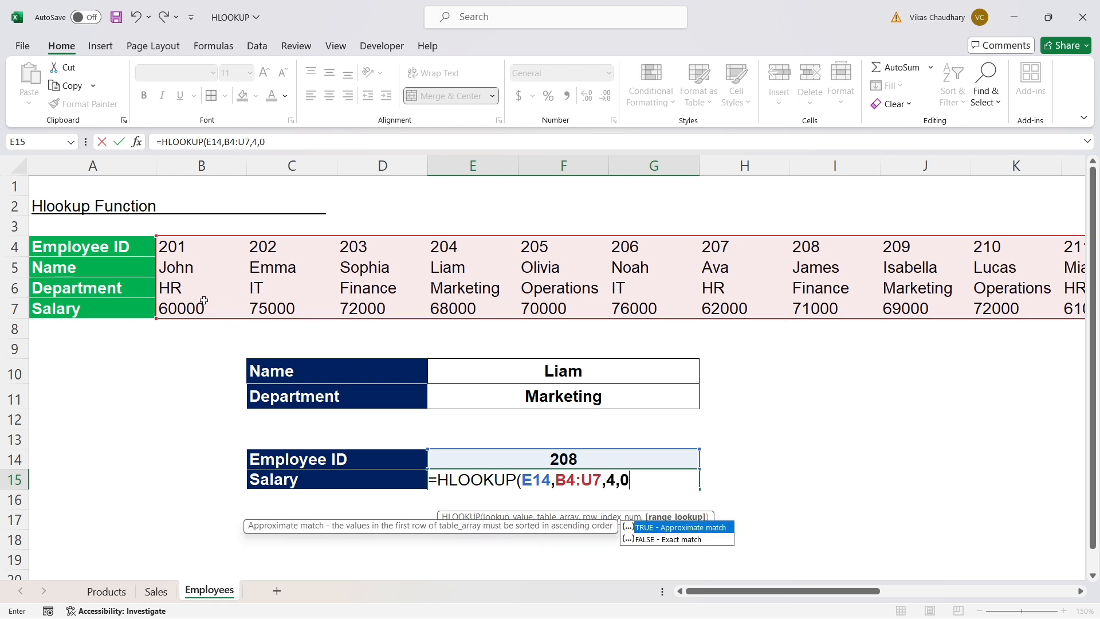
pyautogui.write(')')
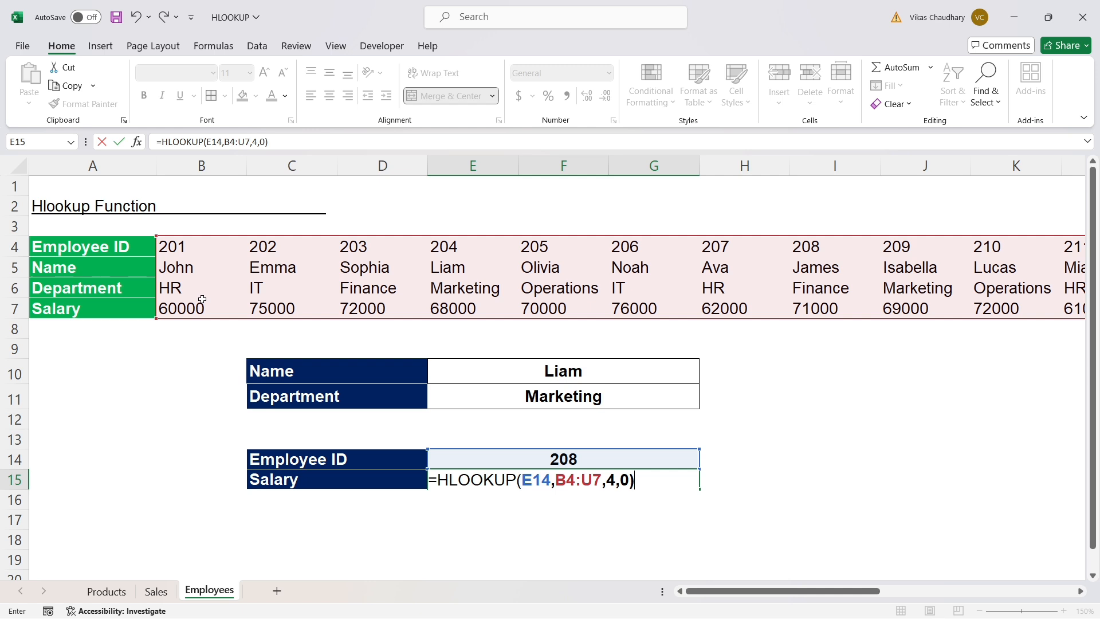
pyautogui.press('Return')
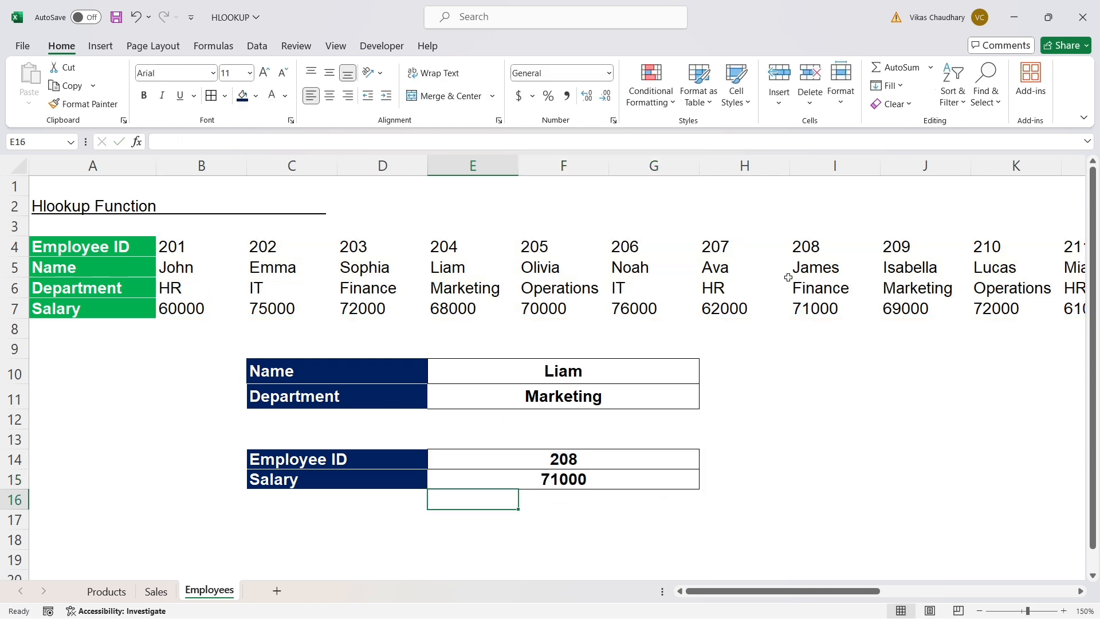
# Check the salary lookup against I4 and I7, and test it by changing E14 to the employee ID from C4 and comparing with C7
pyautogui.click(807, 245)
pyautogui.click(820, 310)
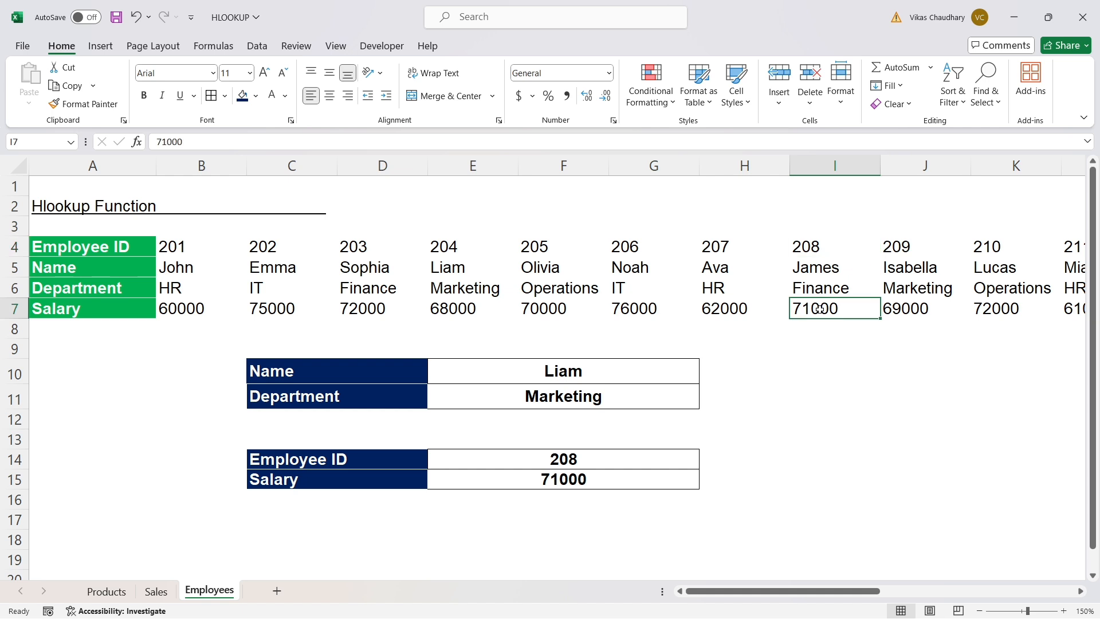
pyautogui.click(557, 461)
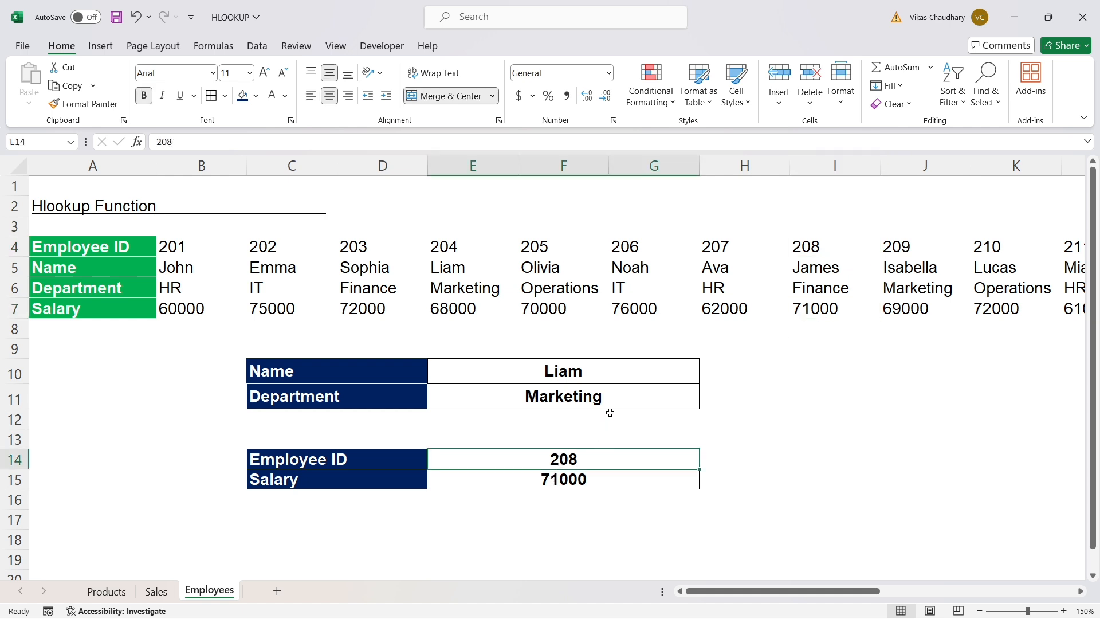
pyautogui.write('202')
pyautogui.press('Return')
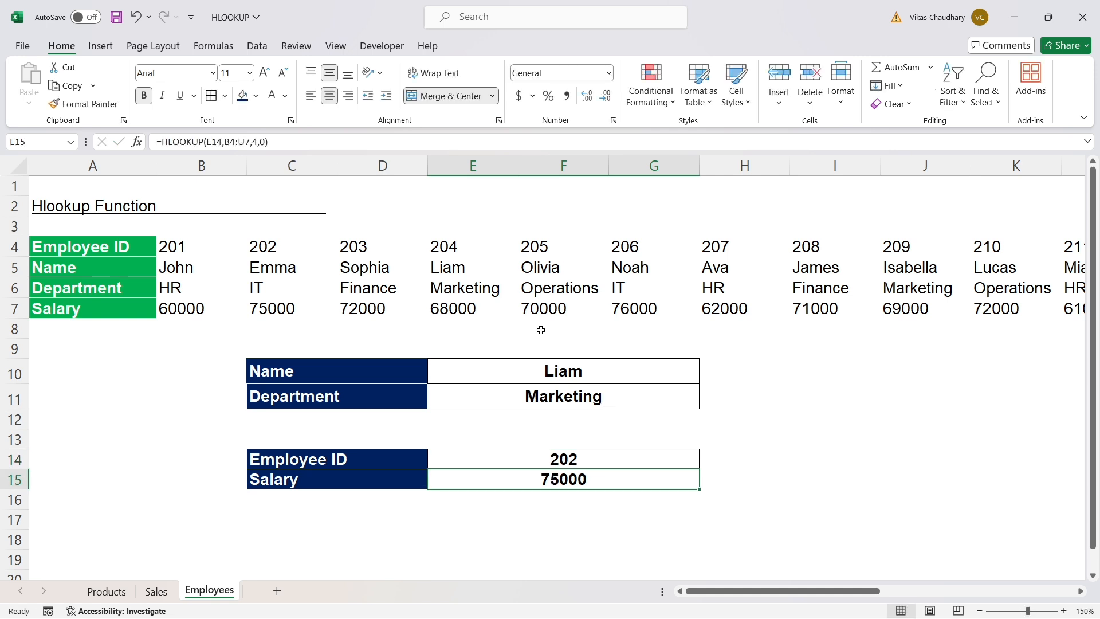
pyautogui.click(275, 244)
pyautogui.click(290, 308)
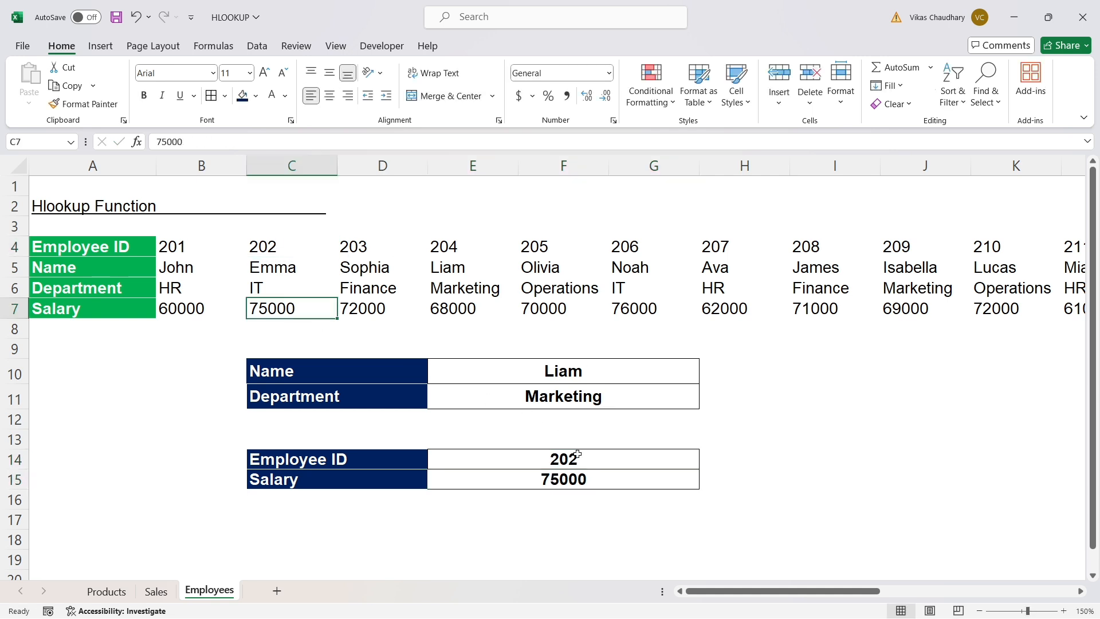
pyautogui.click(592, 474)
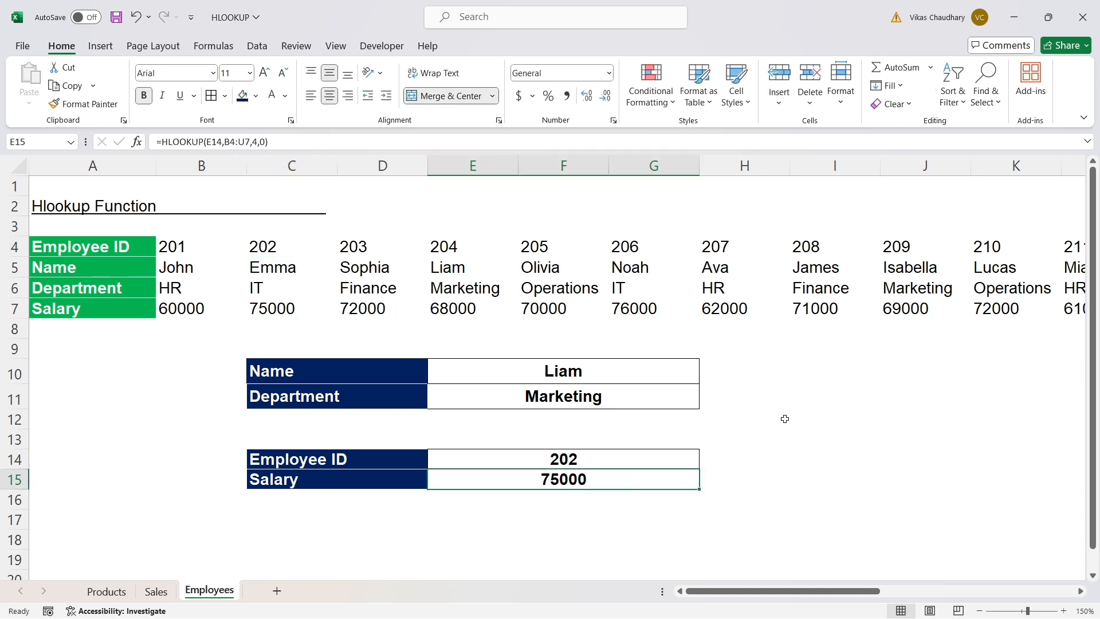